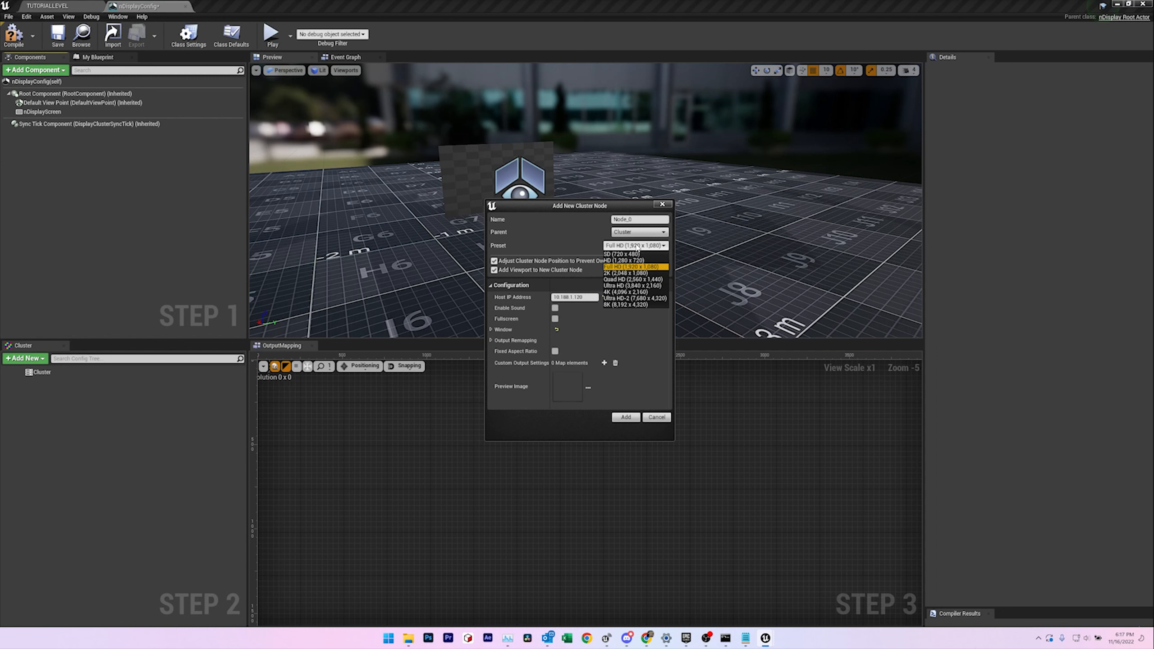
Step: Add the new cluster node Node_0 with its viewport, using the Quad HD (2,560 x 1,440) preset
{"action": "left_click", "coordinate": [654, 281]}
{"action": "left_click", "coordinate": [793, 437]}
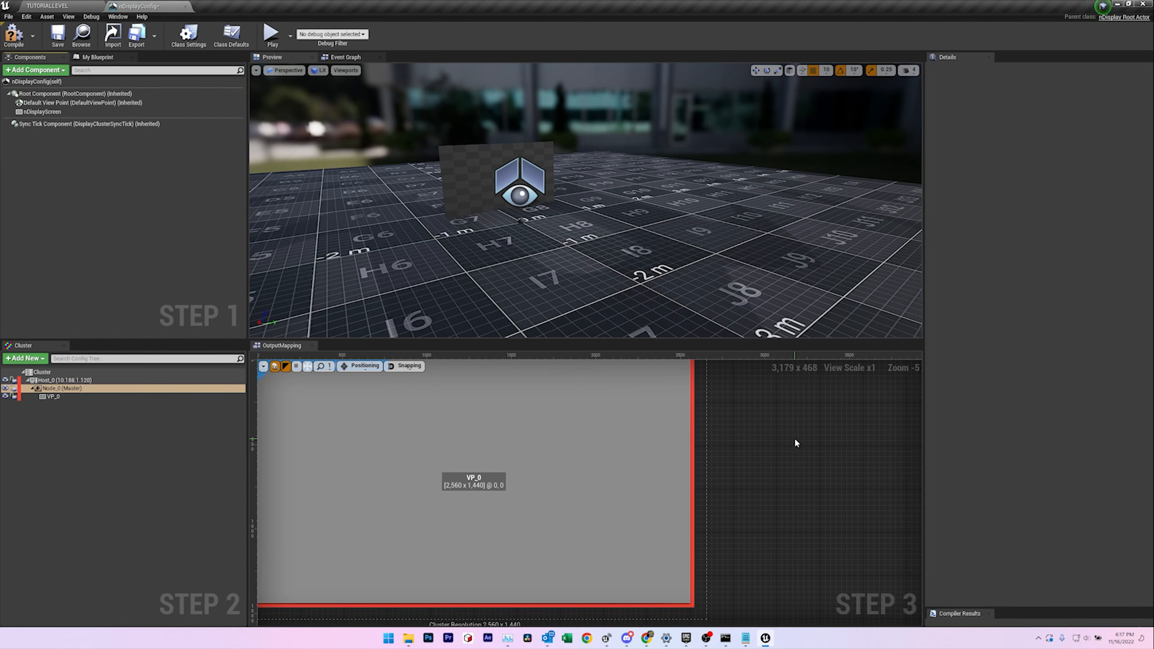
Step: Set viewport VP_0's view origin to DefaultViewPoint and its projection policy to Mesh, using the nDisplayScreen mesh
{"action": "left_click", "coordinate": [53, 396]}
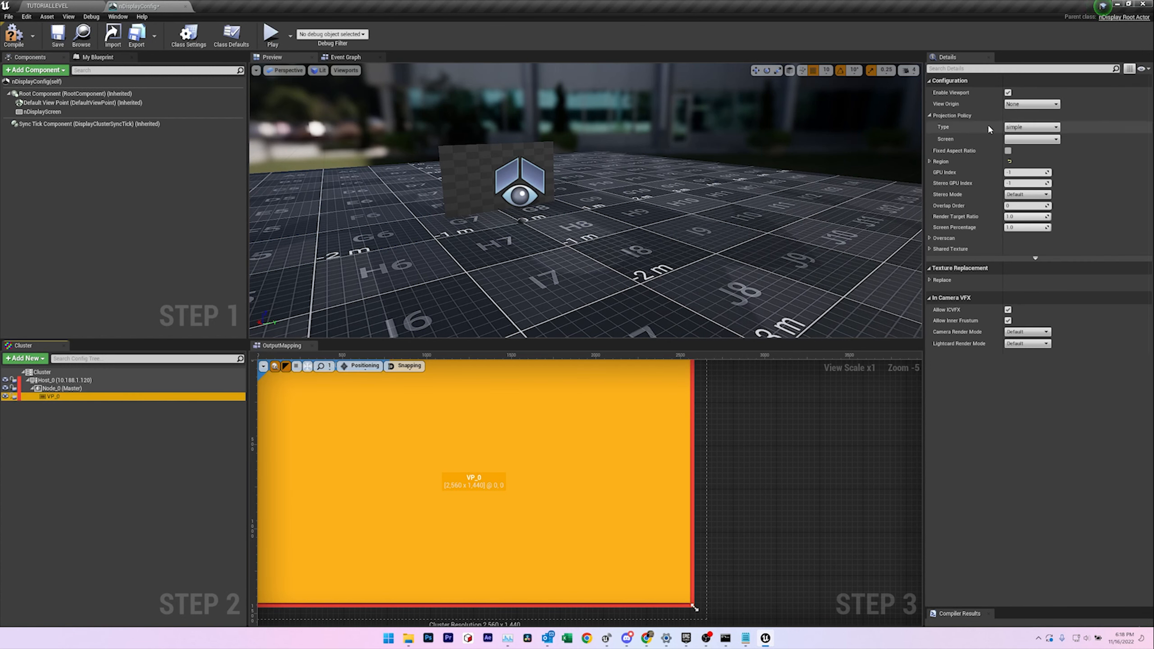
{"action": "left_click", "coordinate": [1031, 105]}
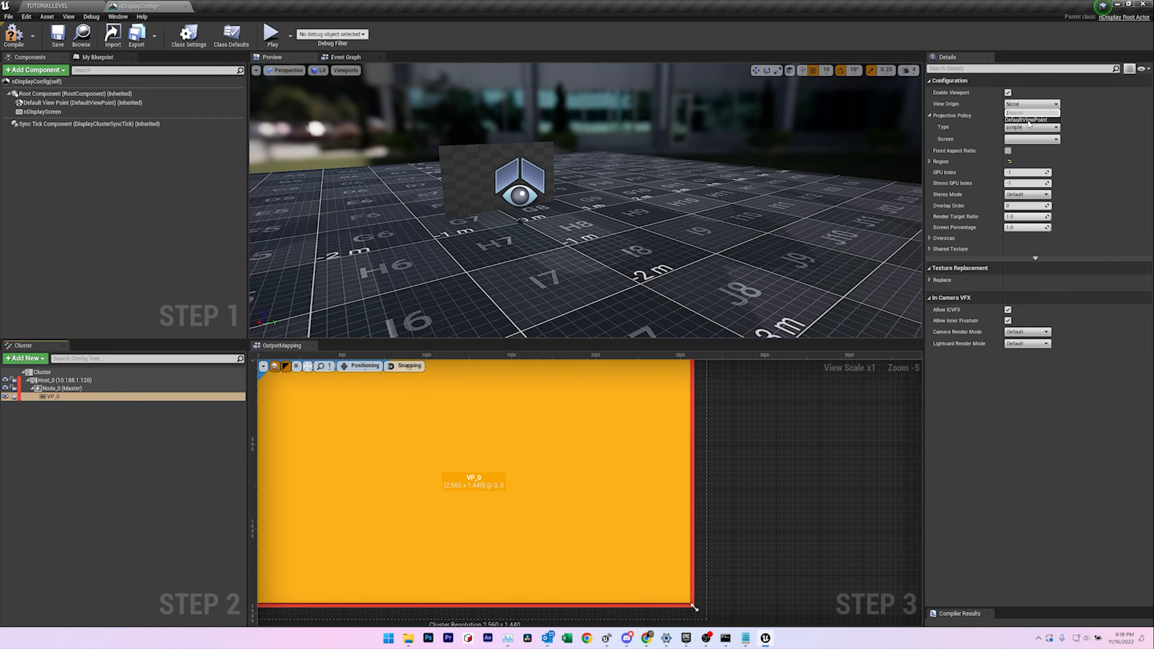
{"action": "left_click", "coordinate": [1028, 120]}
{"action": "left_click", "coordinate": [1025, 127]}
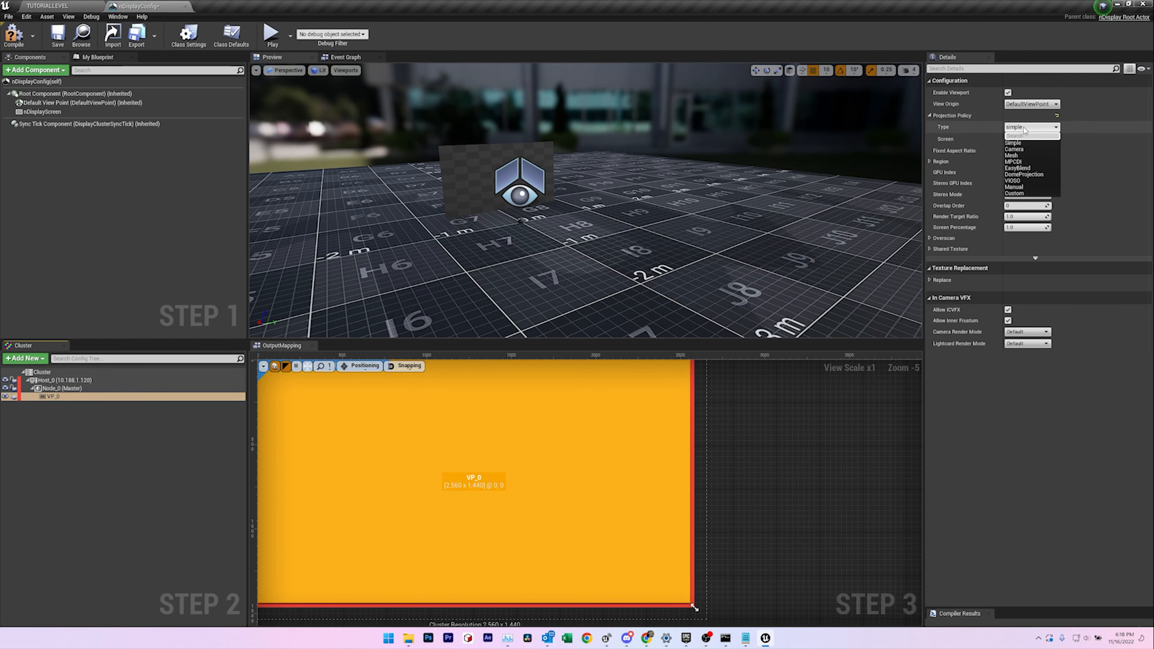
{"action": "left_click", "coordinate": [1017, 155]}
{"action": "left_click", "coordinate": [1021, 140]}
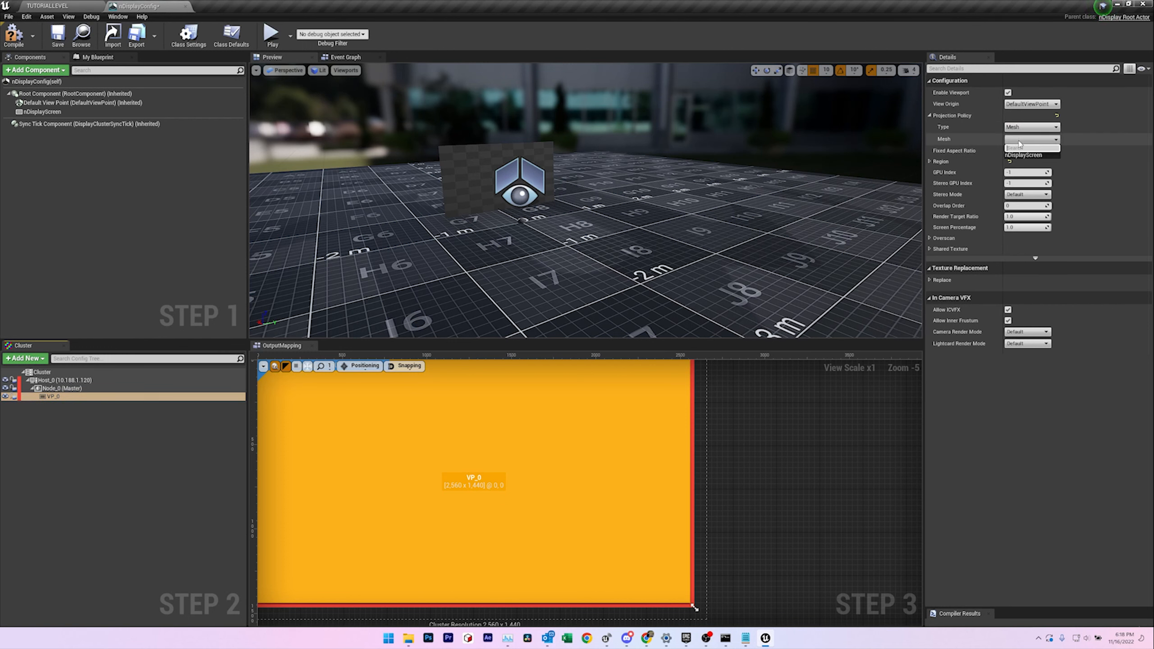
{"action": "left_click", "coordinate": [1021, 154]}
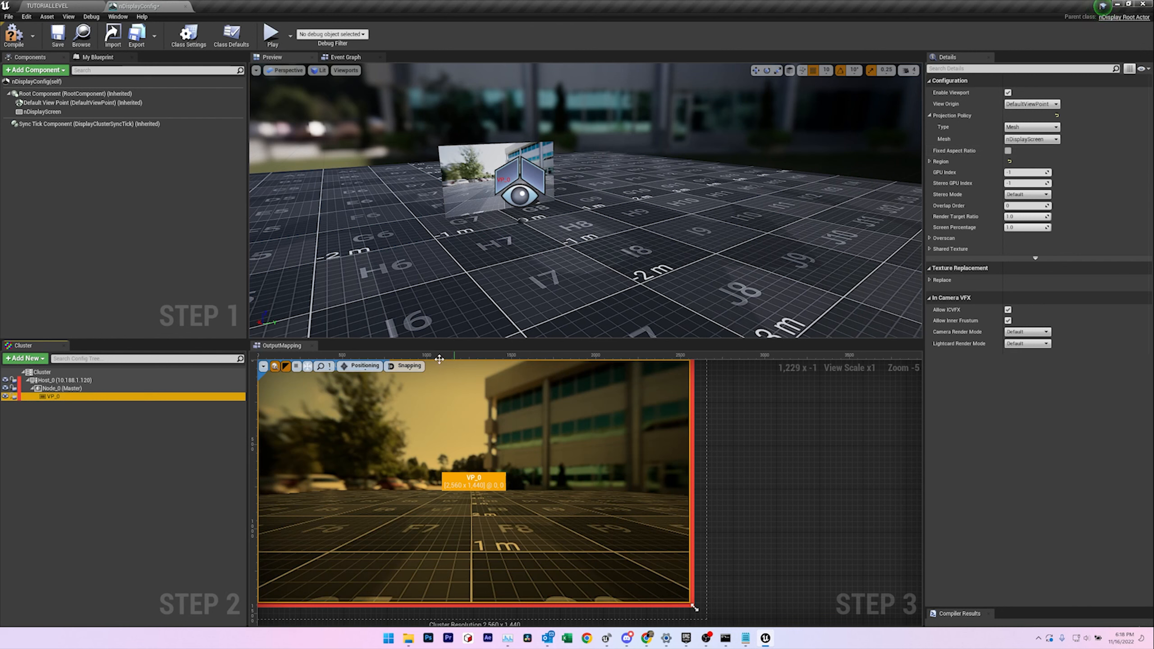
Step: Examine nDisplayScreen in the preview from several angles, along with its static mesh setting and VP_0's projection settings
{"action": "left_click", "coordinate": [454, 209]}
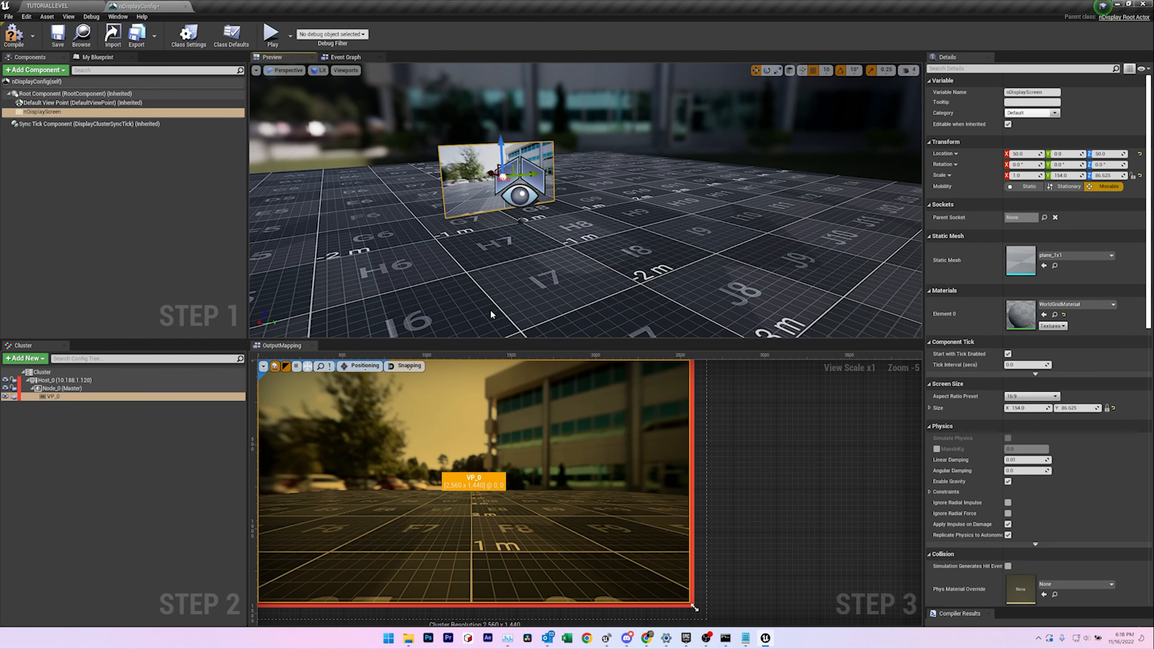
{"action": "right_click_drag", "start_coordinate": [421, 175], "coordinate": [382, 199]}
{"action": "mouse_move", "coordinate": [507, 171]}
{"action": "right_mouse_down"}
{"action": "mouse_move", "coordinate": [507, 213]}
{"action": "mouse_move", "coordinate": [511, 150]}
{"action": "mouse_move", "coordinate": [522, 188]}
{"action": "mouse_move", "coordinate": [507, 171]}
{"action": "right_mouse_up"}
{"action": "mouse_move", "coordinate": [585, 294]}
{"action": "right_mouse_down"}
{"action": "mouse_move", "coordinate": [604, 284]}
{"action": "mouse_move", "coordinate": [584, 293]}
{"action": "mouse_move", "coordinate": [606, 331]}
{"action": "mouse_move", "coordinate": [574, 276]}
{"action": "right_mouse_up"}
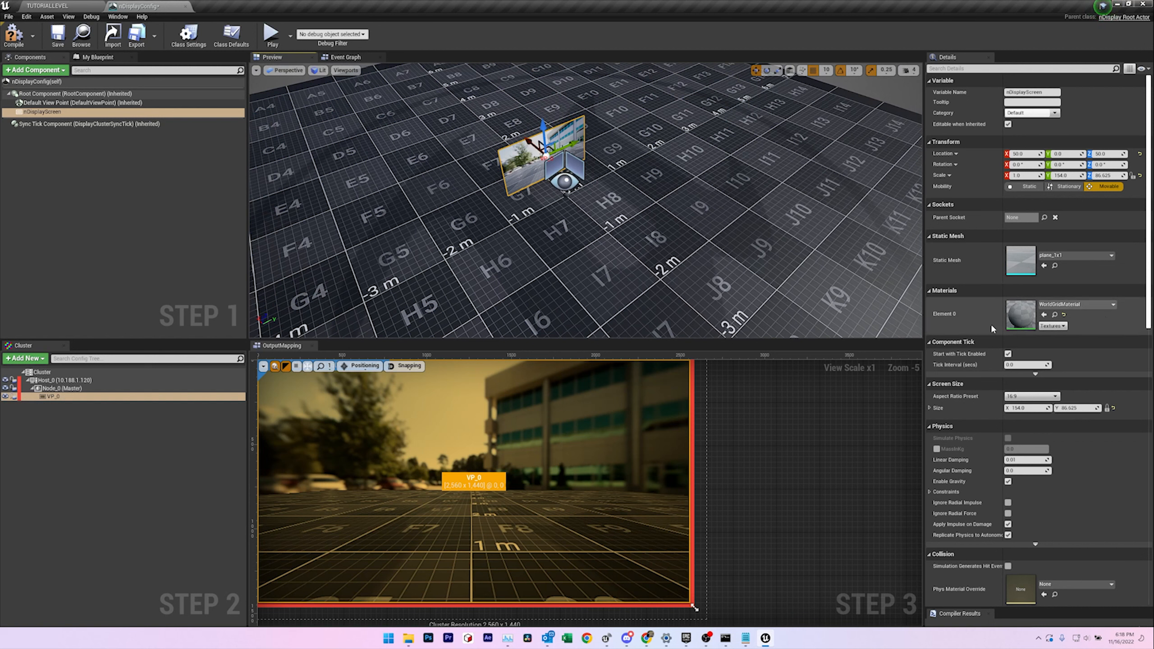
{"action": "left_click", "coordinate": [1077, 256]}
{"action": "left_click", "coordinate": [1077, 256]}
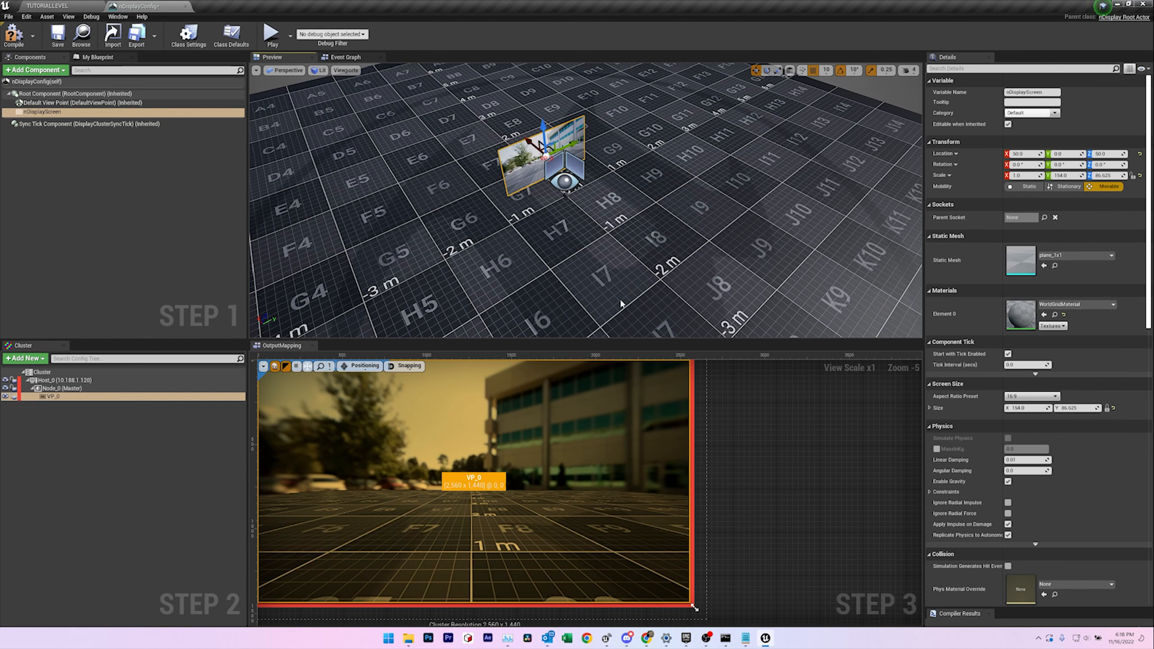
{"action": "scroll", "coordinate": [515, 193], "scroll_direction": "down", "scroll_amount": 2}
{"action": "scroll", "coordinate": [542, 233], "scroll_direction": "up", "scroll_amount": 3}
{"action": "middle_click_drag", "start_coordinate": [608, 276], "coordinate": [589, 222]}
{"action": "scroll", "coordinate": [589, 222], "scroll_direction": "up", "scroll_amount": 2}
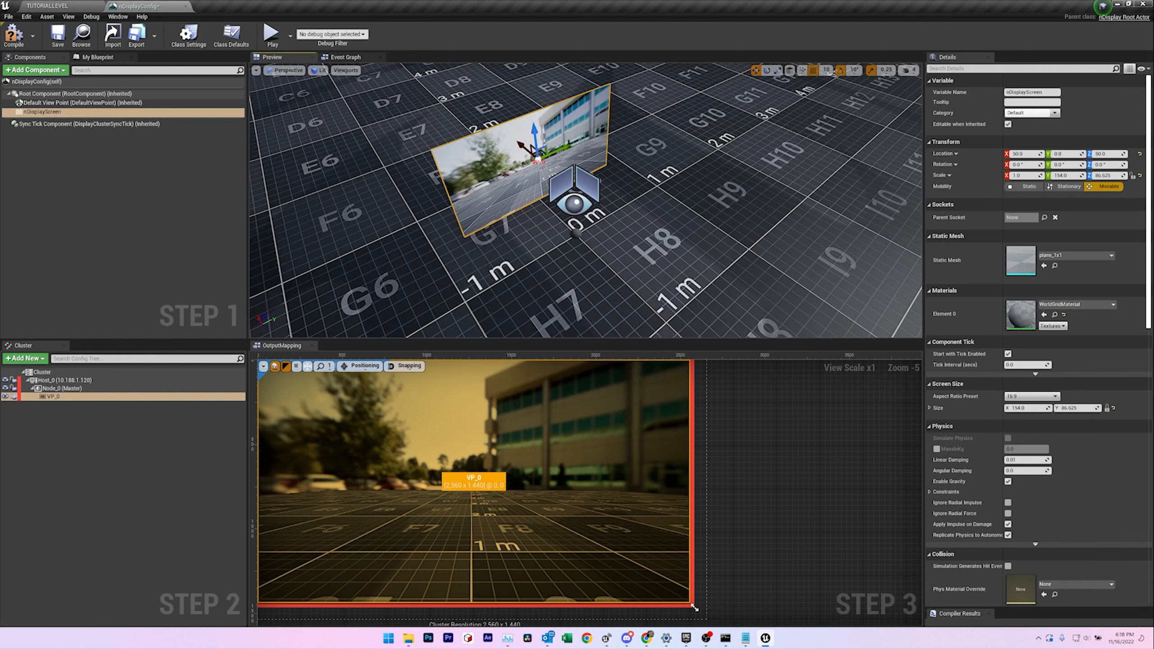
{"action": "right_click_drag", "start_coordinate": [662, 259], "coordinate": [662, 168]}
{"action": "middle_click_drag", "start_coordinate": [528, 307], "coordinate": [528, 363]}
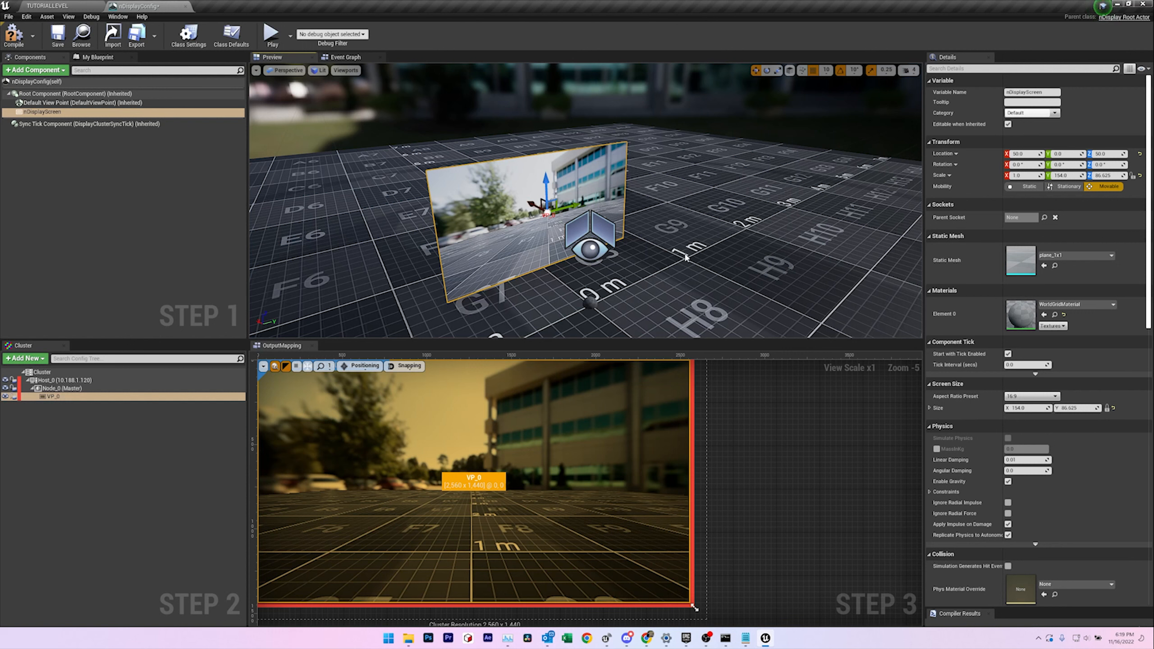
{"action": "scroll", "coordinate": [668, 258], "scroll_direction": "down", "scroll_amount": 2}
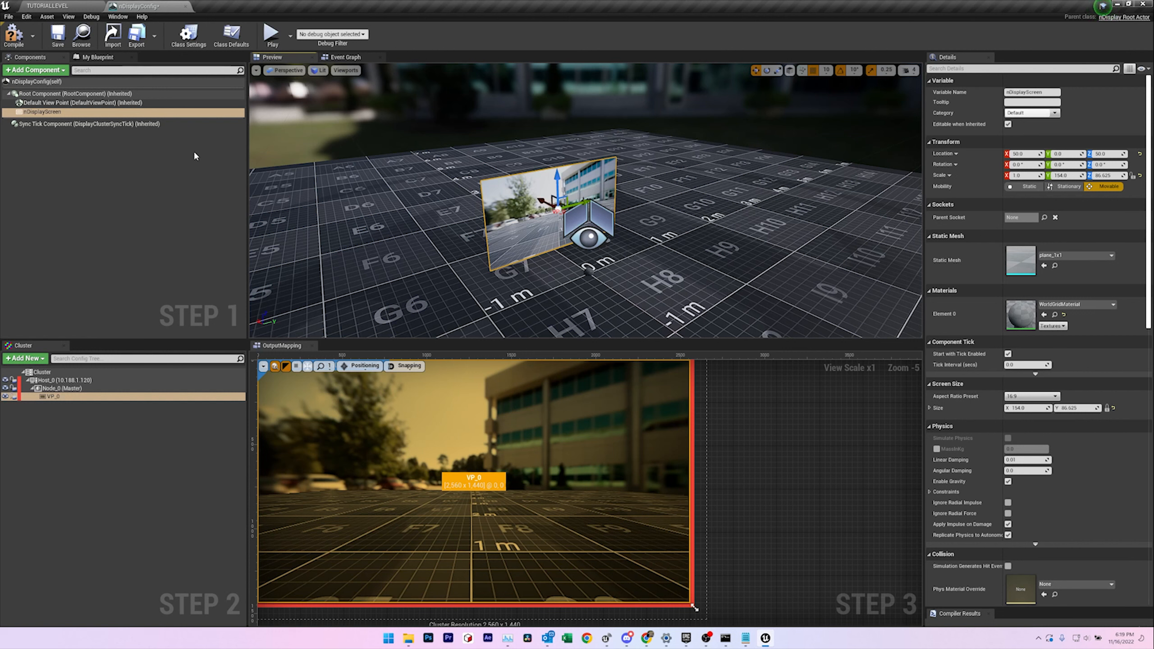
{"action": "left_click", "coordinate": [76, 397]}
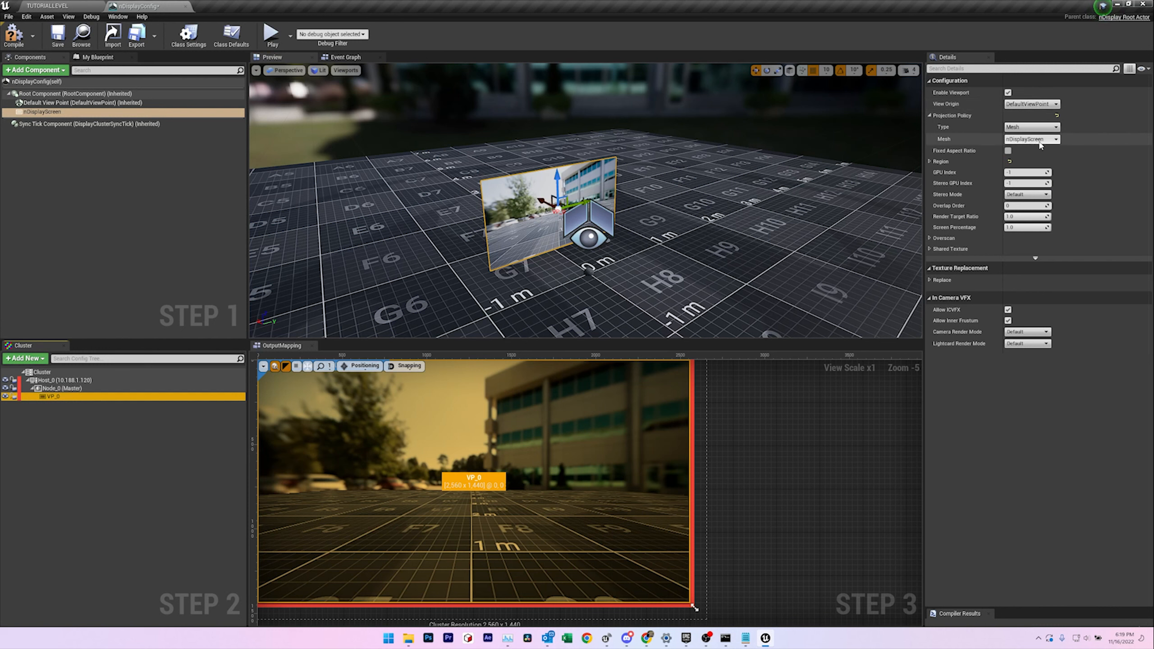
{"action": "left_click", "coordinate": [98, 172]}
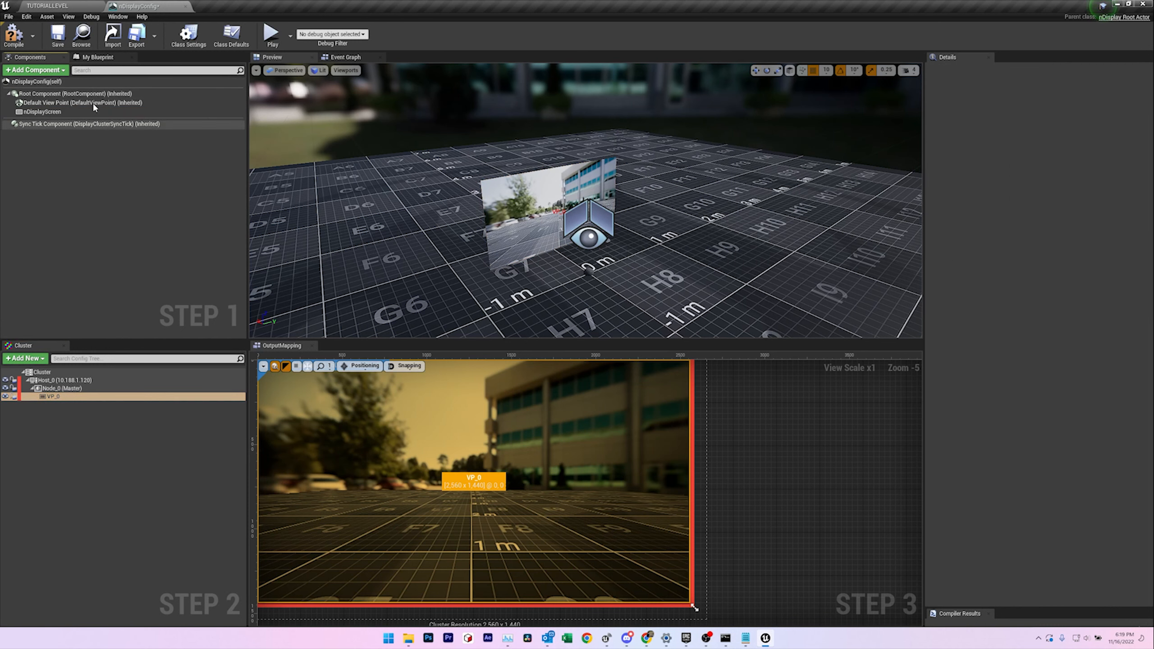
Step: Add an ICVFX Camera component with its default name and raise it to a Z location of 40
{"action": "left_click", "coordinate": [62, 72]}
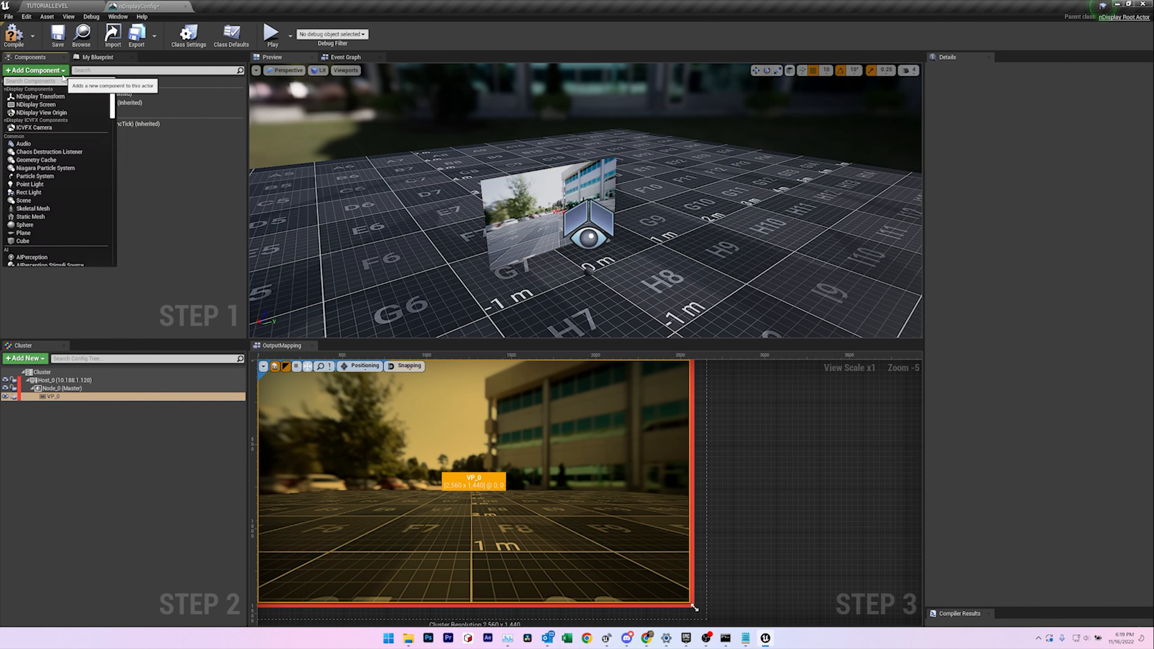
{"action": "left_click", "coordinate": [33, 128]}
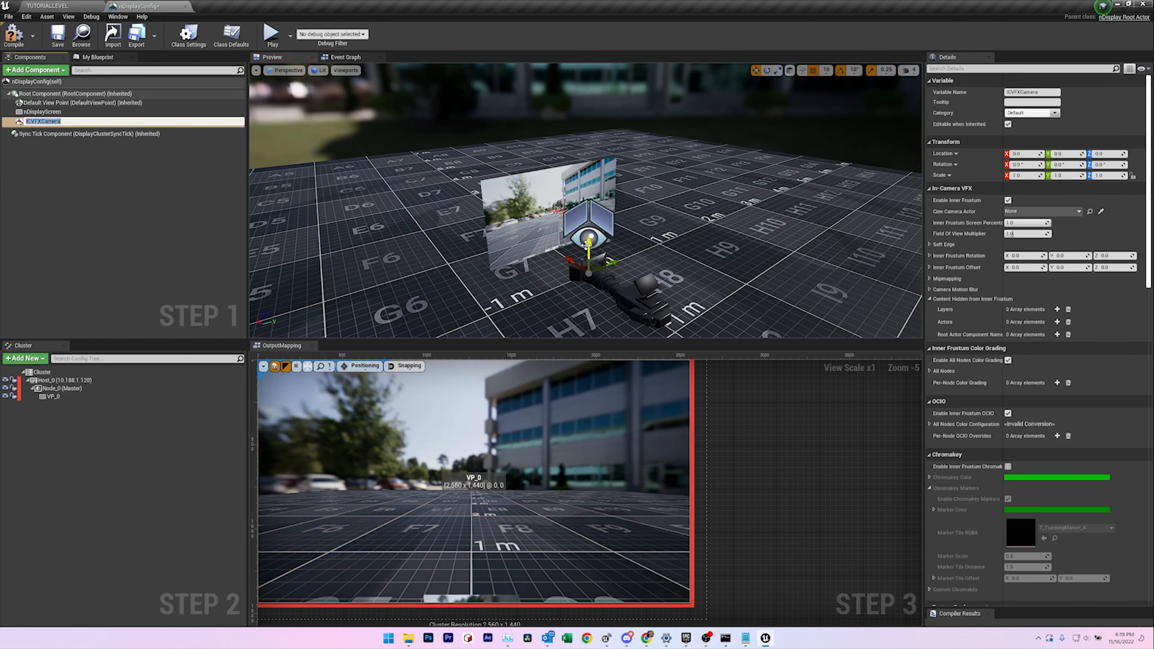
{"action": "key", "text": "Return"}
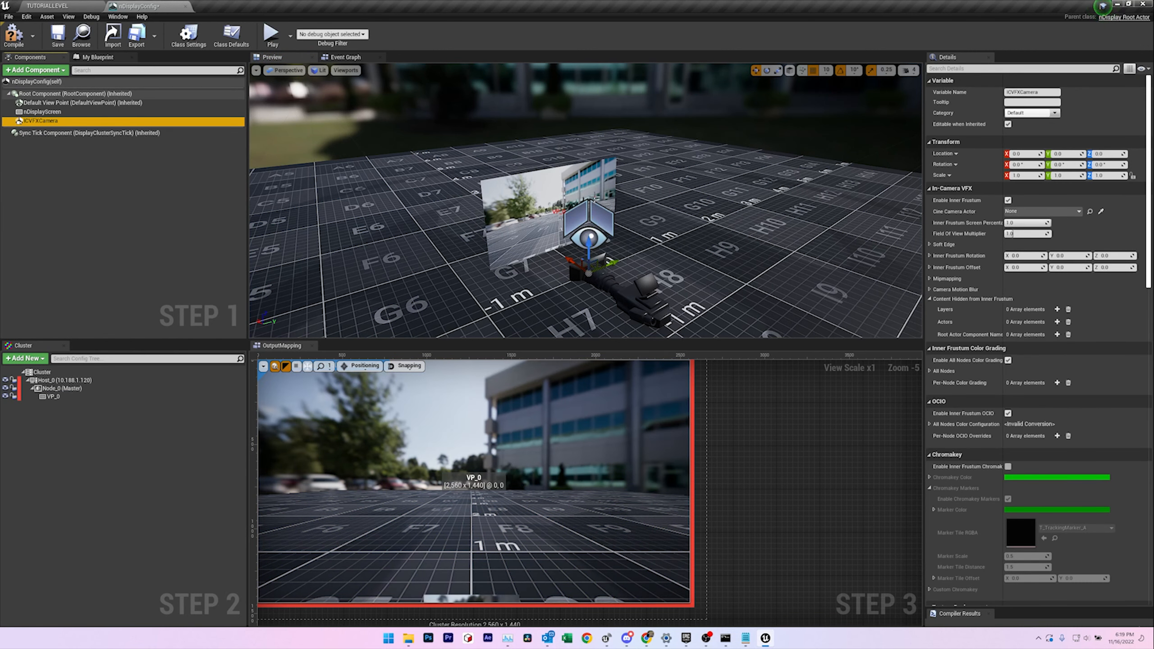
{"action": "left_click_drag", "start_coordinate": [589, 249], "coordinate": [592, 198]}
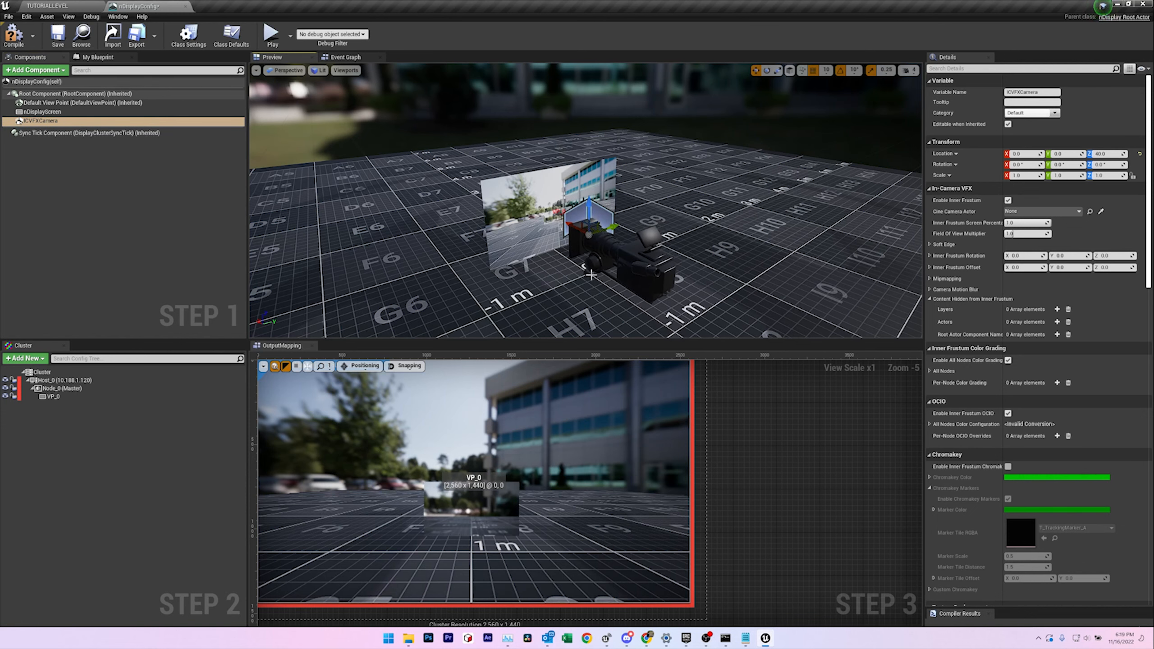
Step: Shift the ICVFX camera along Y and return it to 0, checking how the inner frustum moves in the output mapping
{"action": "right_click_drag", "start_coordinate": [639, 318], "coordinate": [620, 245]}
{"action": "scroll", "coordinate": [622, 246], "scroll_direction": "up", "scroll_amount": 3}
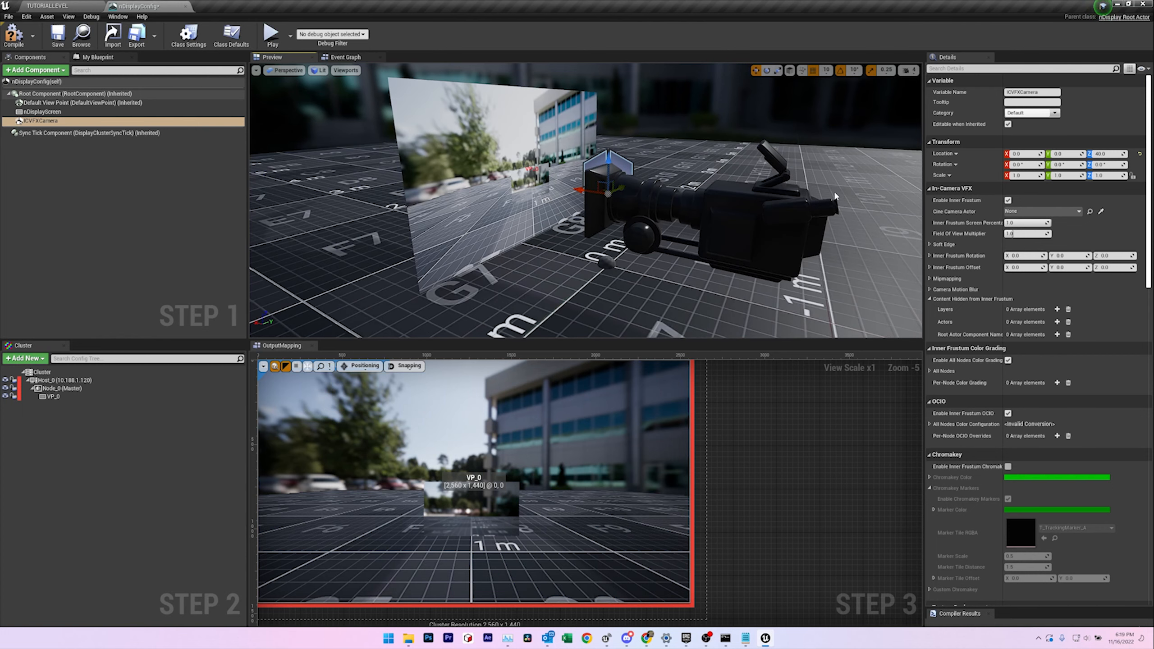
{"action": "scroll", "coordinate": [665, 204], "scroll_direction": "down", "scroll_amount": 4}
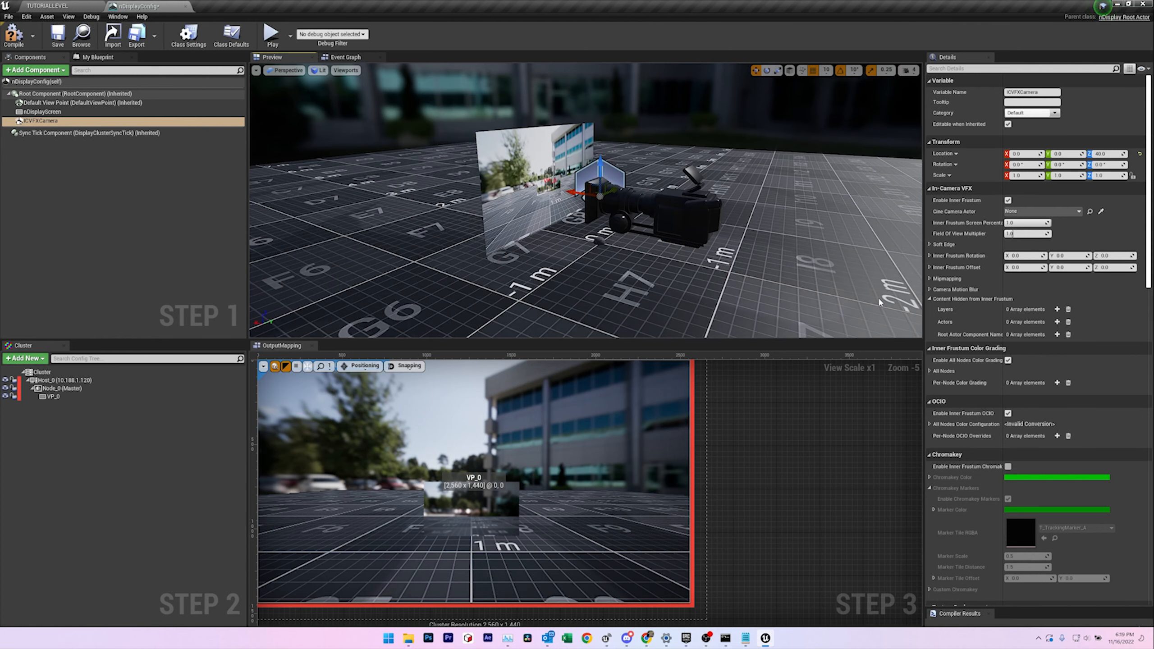
{"action": "scroll", "coordinate": [727, 500], "scroll_direction": "down", "scroll_amount": 1}
{"action": "scroll", "coordinate": [541, 537], "scroll_direction": "up", "scroll_amount": 4}
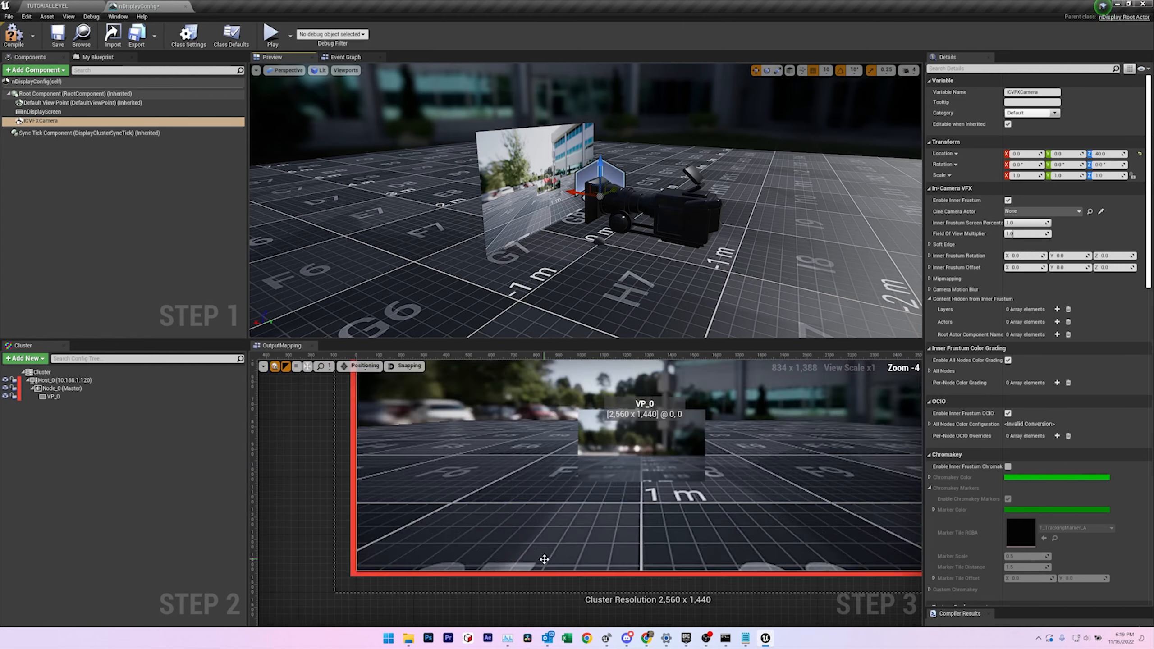
{"action": "scroll", "coordinate": [451, 490], "scroll_direction": "down", "scroll_amount": 2}
{"action": "scroll", "coordinate": [595, 422], "scroll_direction": "up", "scroll_amount": 2}
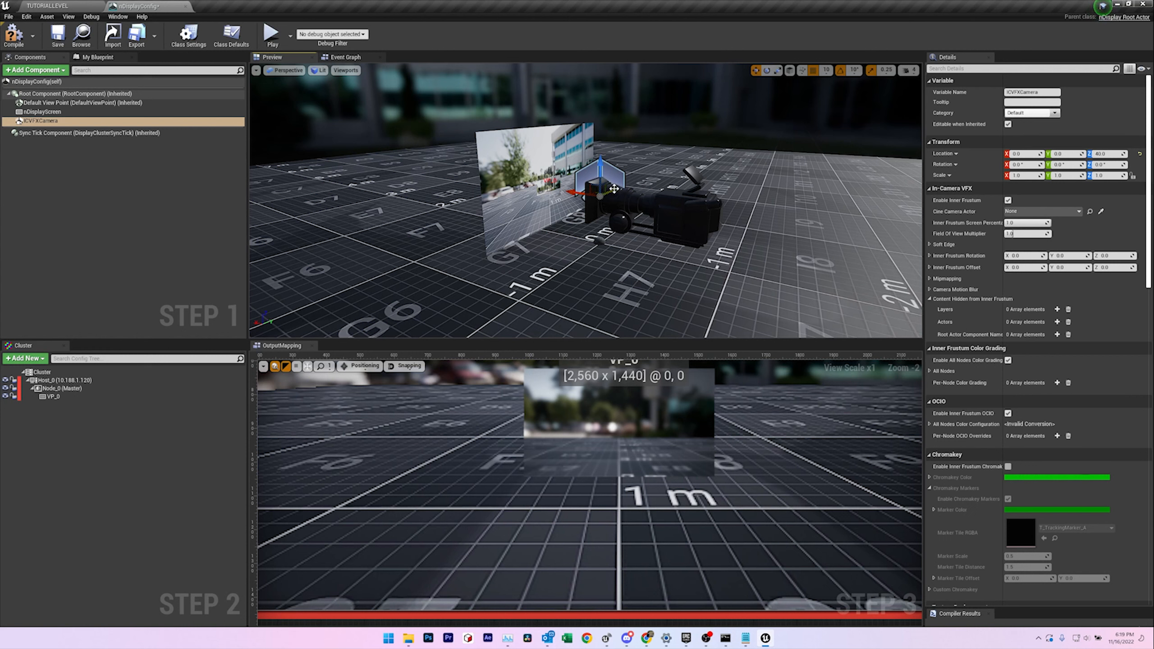
{"action": "left_click_drag", "start_coordinate": [608, 185], "coordinate": [633, 187]}
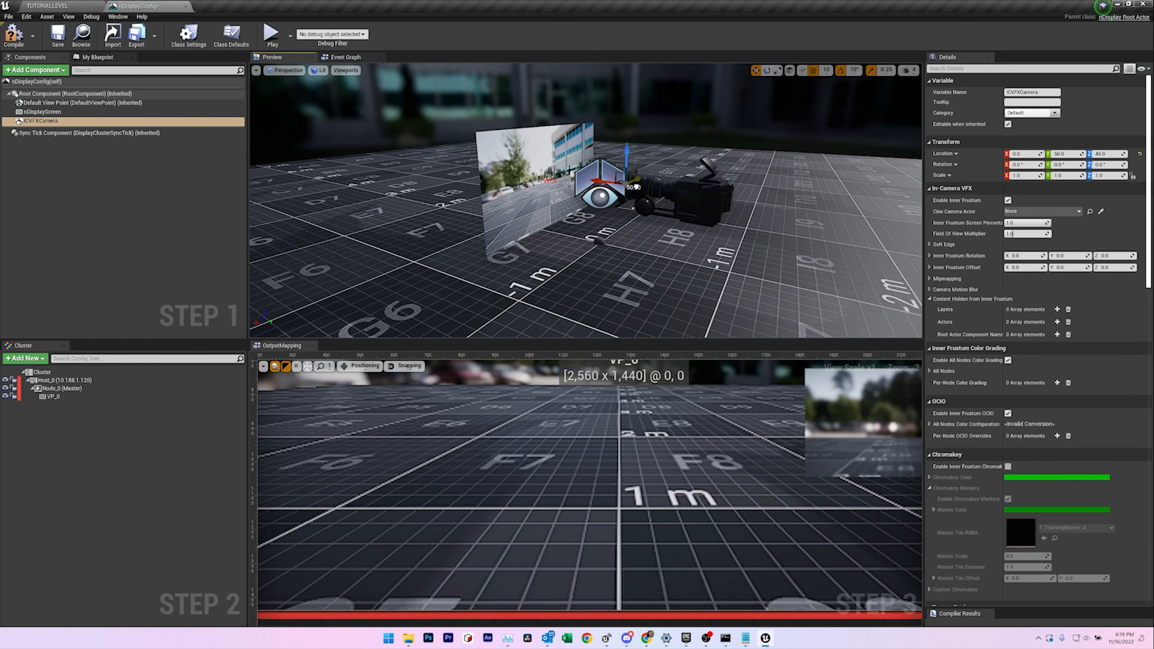
{"action": "scroll", "coordinate": [649, 462], "scroll_direction": "down", "scroll_amount": 5}
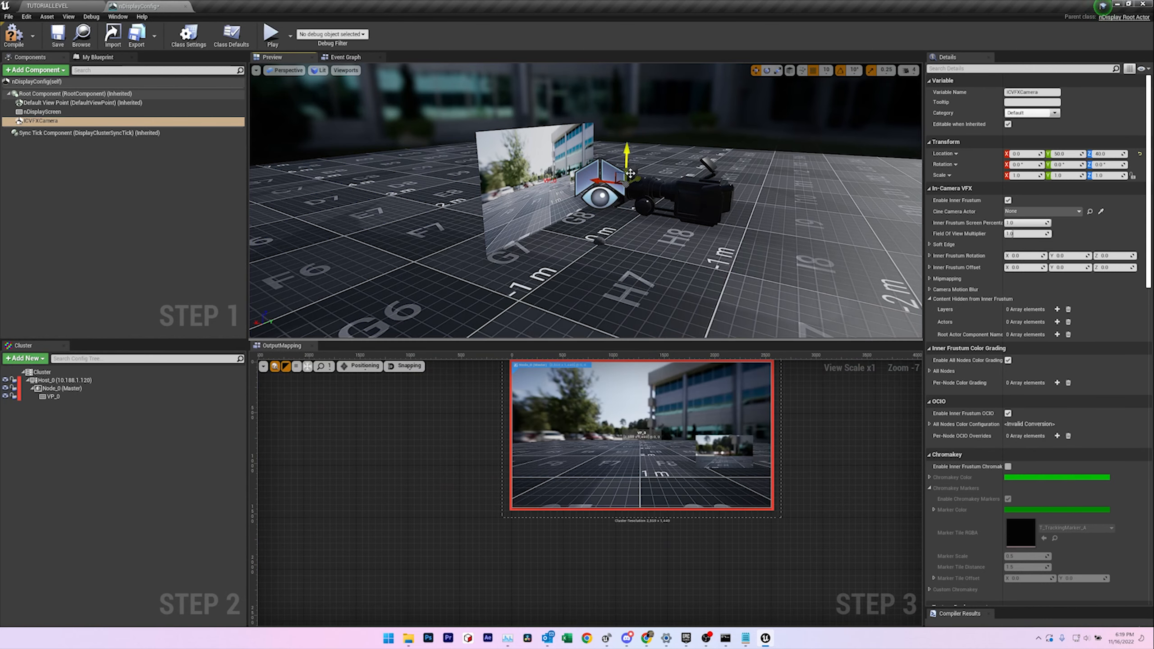
{"action": "left_click_drag", "start_coordinate": [637, 184], "coordinate": [614, 191]}
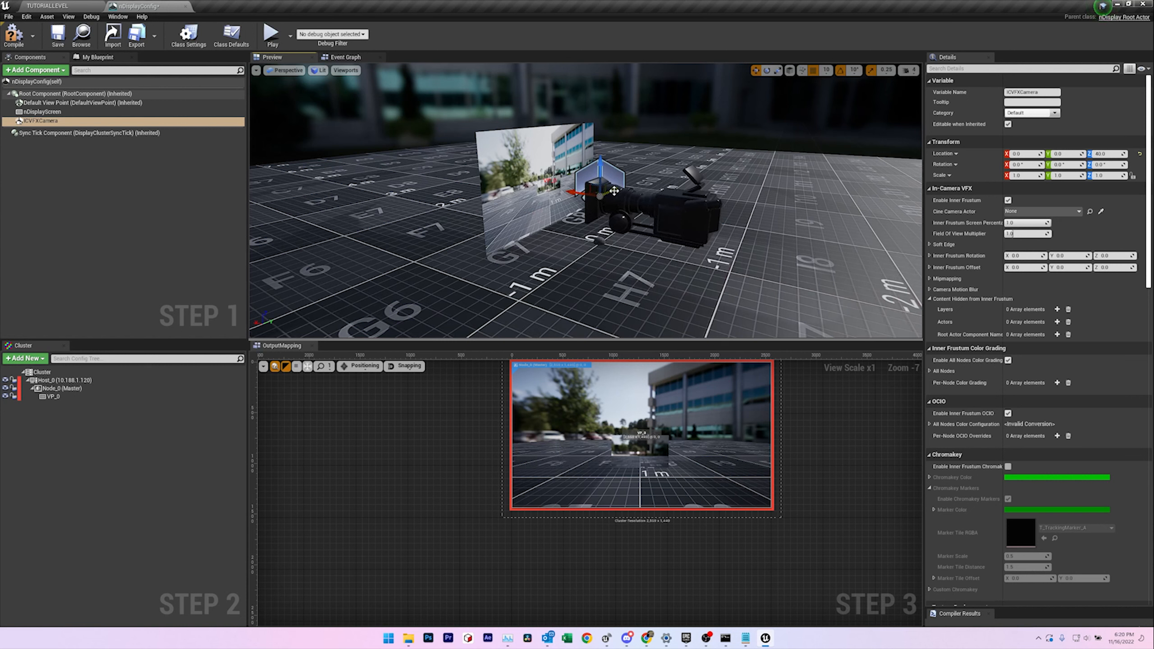
Step: Rotate the ICVFX camera to about -30° around Z and back to 0, checking the inner frustum in the output mapping
{"action": "key", "text": "e"}
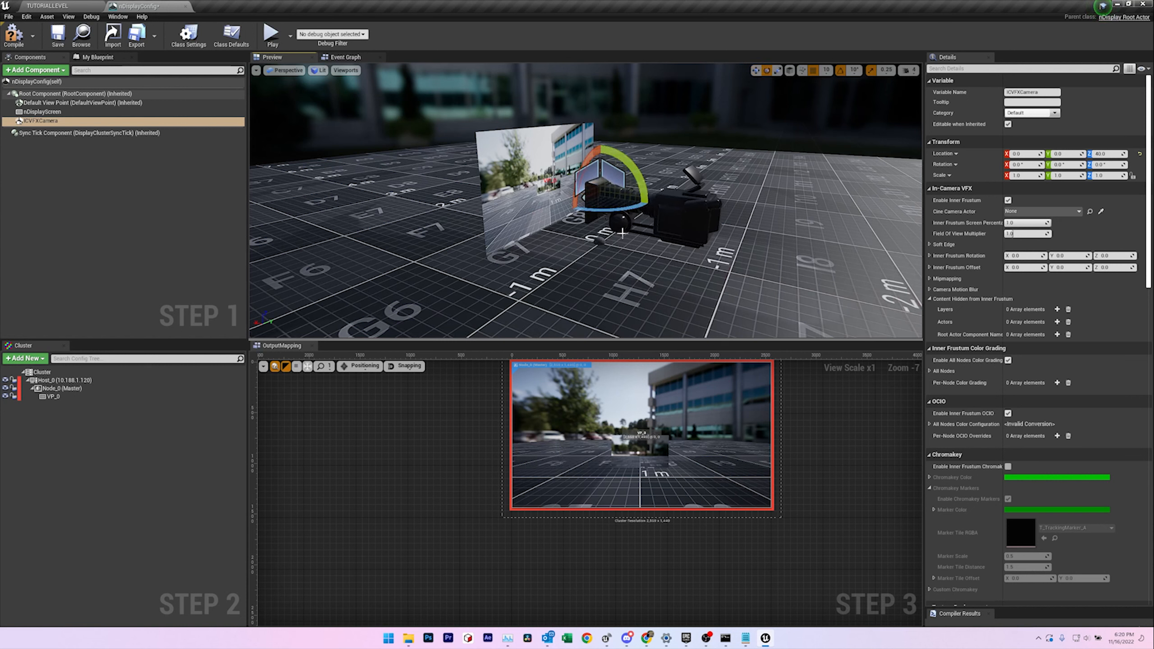
{"action": "left_click_drag", "start_coordinate": [630, 208], "coordinate": [566, 211]}
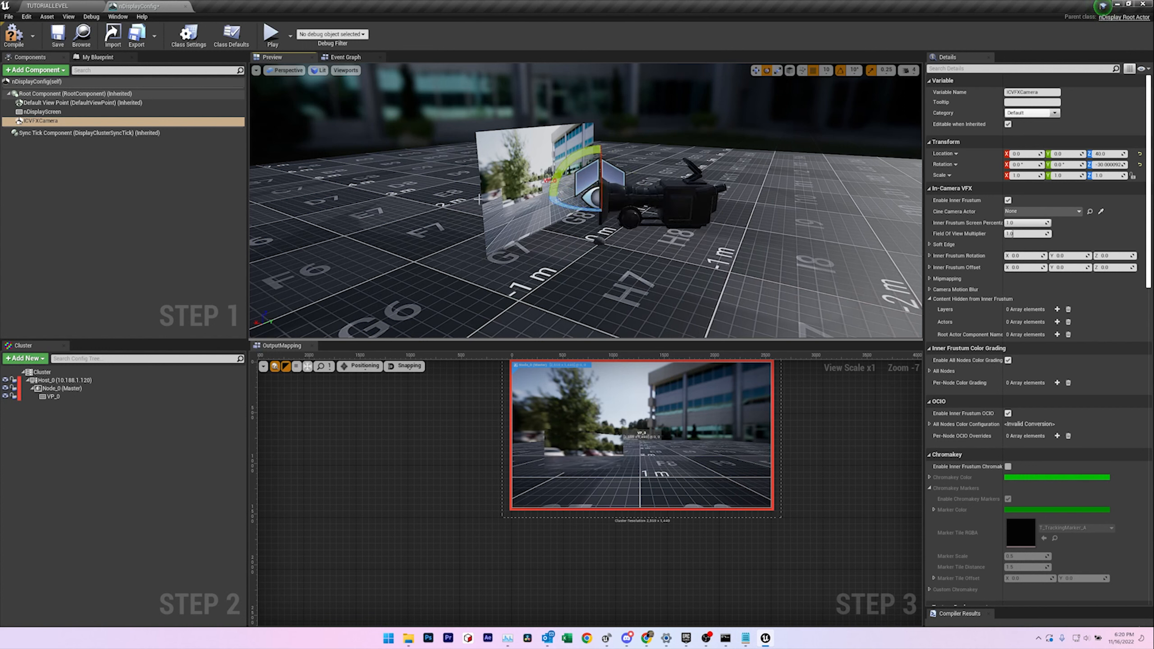
{"action": "scroll", "coordinate": [591, 463], "scroll_direction": "up", "scroll_amount": 3}
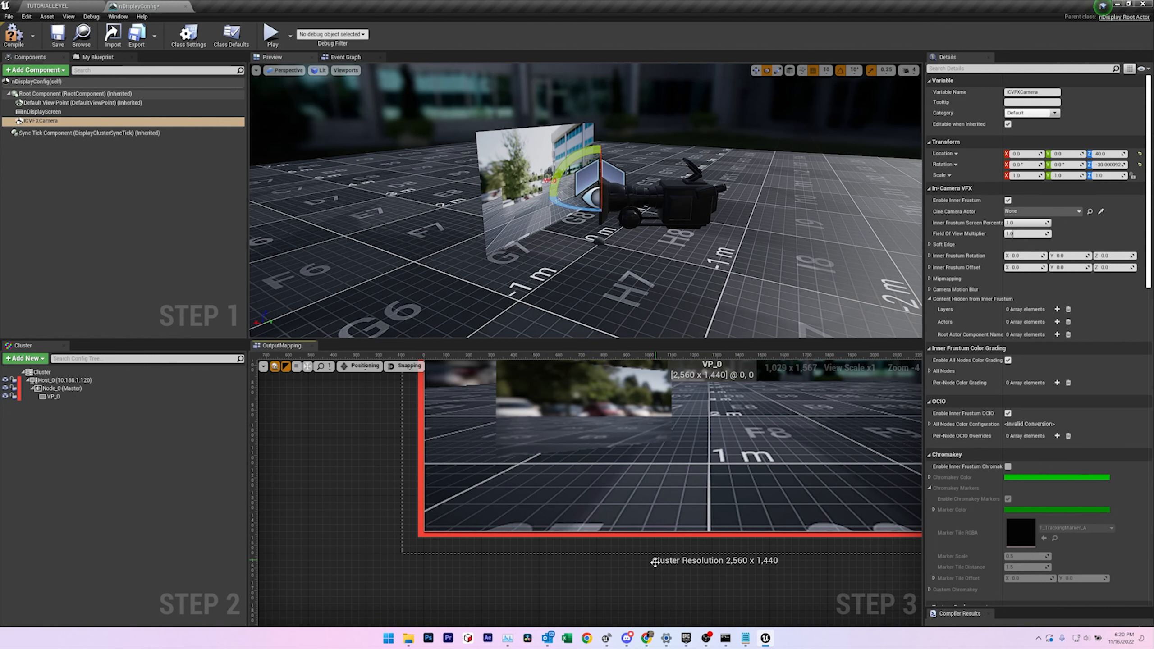
{"action": "scroll", "coordinate": [645, 502], "scroll_direction": "up", "scroll_amount": 1}
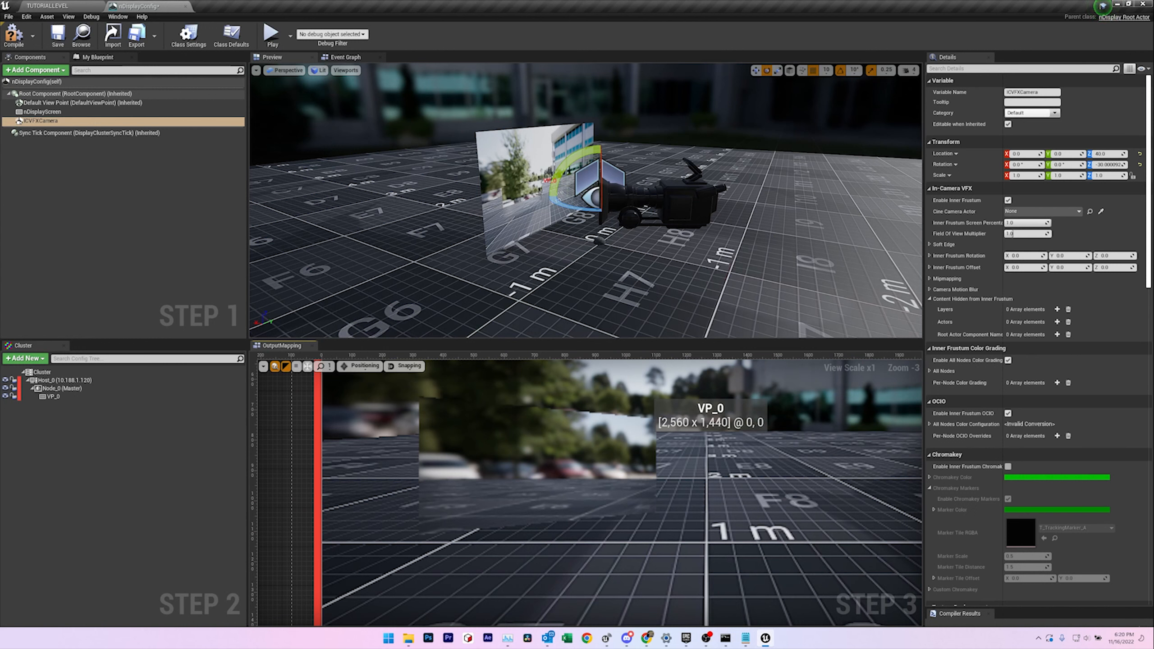
{"action": "left_click_drag", "start_coordinate": [563, 207], "coordinate": [577, 212]}
{"action": "scroll", "coordinate": [707, 275], "scroll_direction": "up", "scroll_amount": 2}
{"action": "scroll", "coordinate": [515, 403], "scroll_direction": "up", "scroll_amount": 1}
Step: Compile the nDisplayConfig blueprint
{"action": "scroll", "coordinate": [586, 273], "scroll_direction": "down", "scroll_amount": 6}
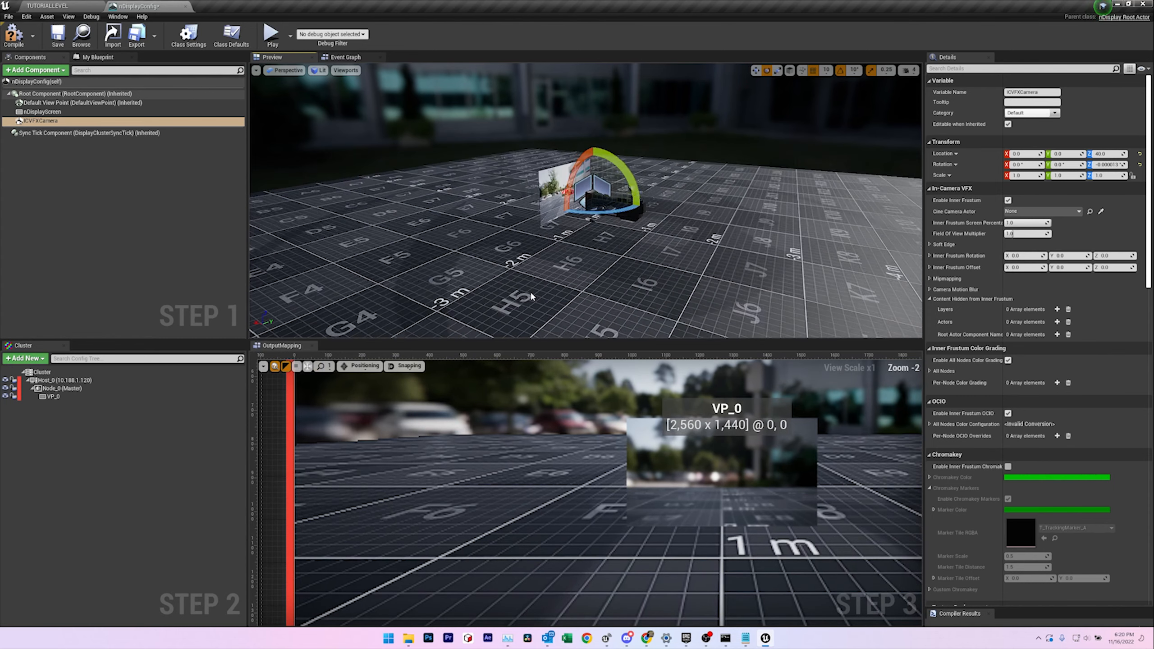
{"action": "scroll", "coordinate": [614, 489], "scroll_direction": "down", "scroll_amount": 1}
{"action": "scroll", "coordinate": [614, 489], "scroll_direction": "down", "scroll_amount": 4}
{"action": "scroll", "coordinate": [857, 489], "scroll_direction": "up", "scroll_amount": 2}
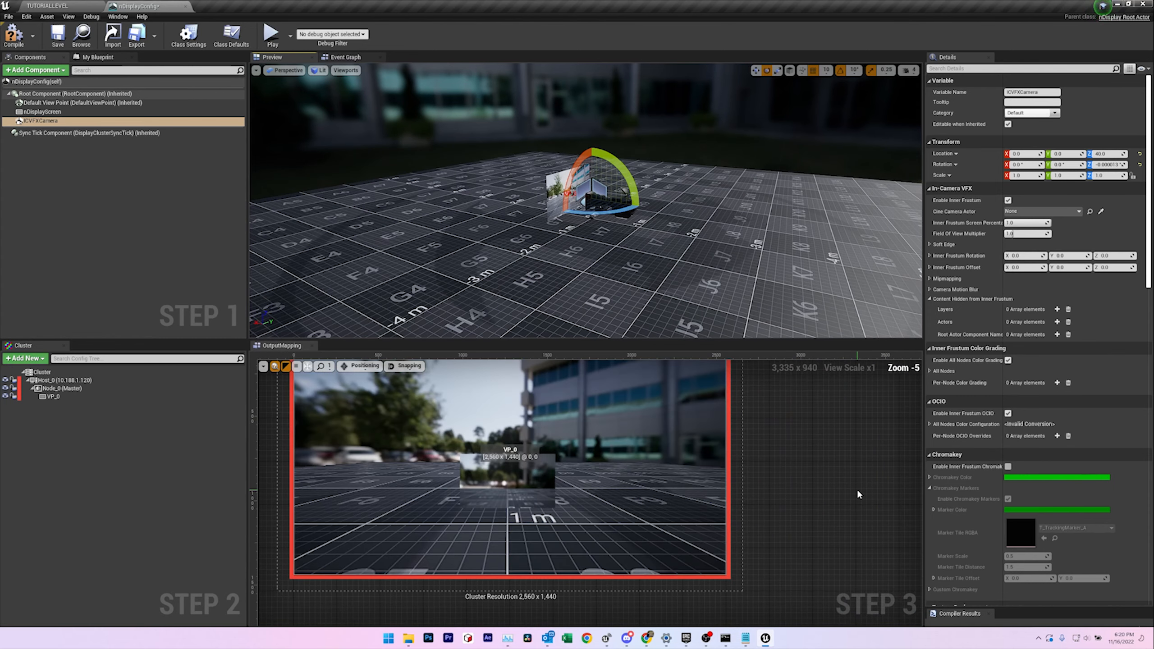
{"action": "left_click", "coordinate": [11, 39]}
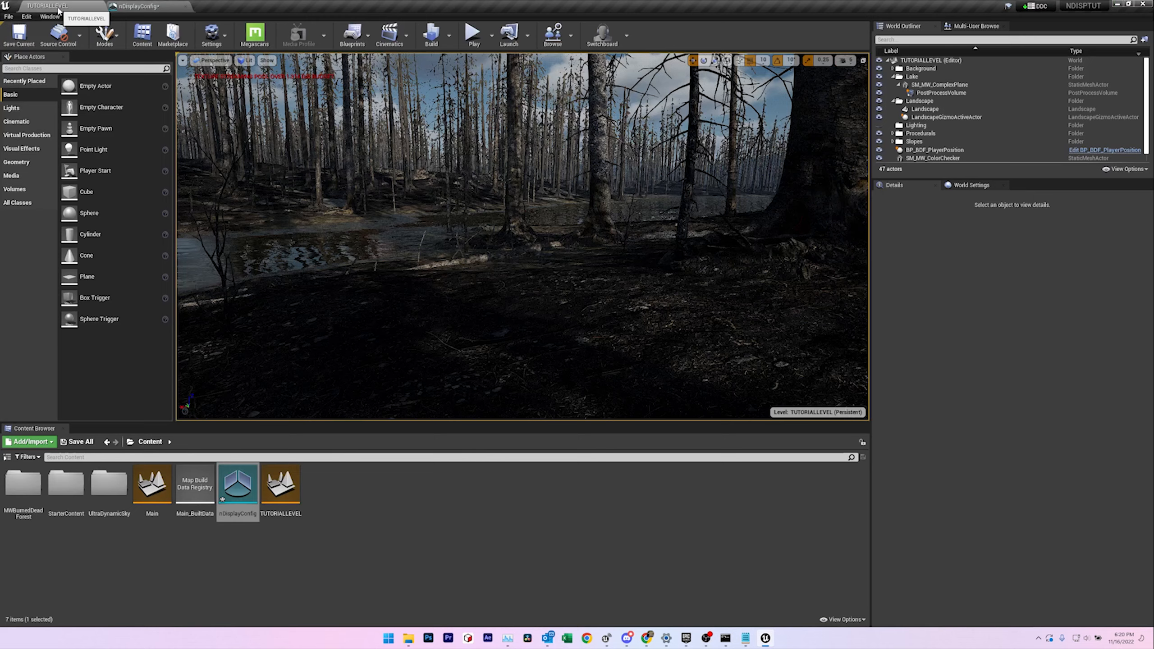
Step: Place the nDisplayConfig asset on the forest ground in TUTORIALLEVEL and set its Z rotation to 180°
{"action": "left_click", "coordinate": [58, 8]}
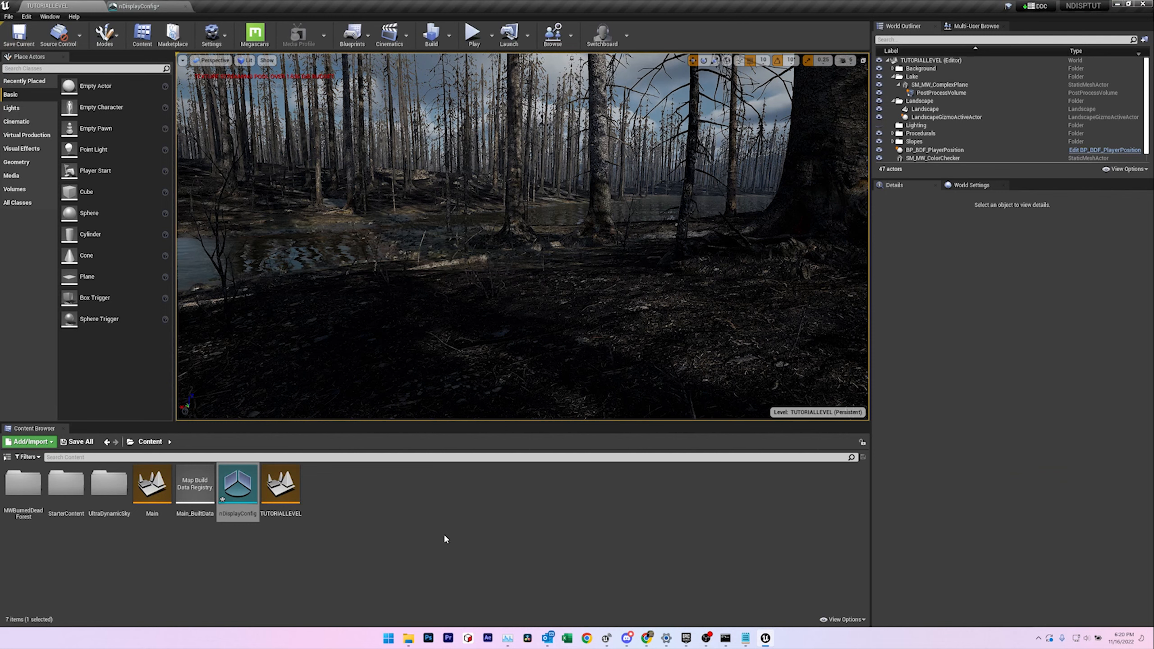
{"action": "left_click_drag", "start_coordinate": [238, 501], "coordinate": [489, 294]}
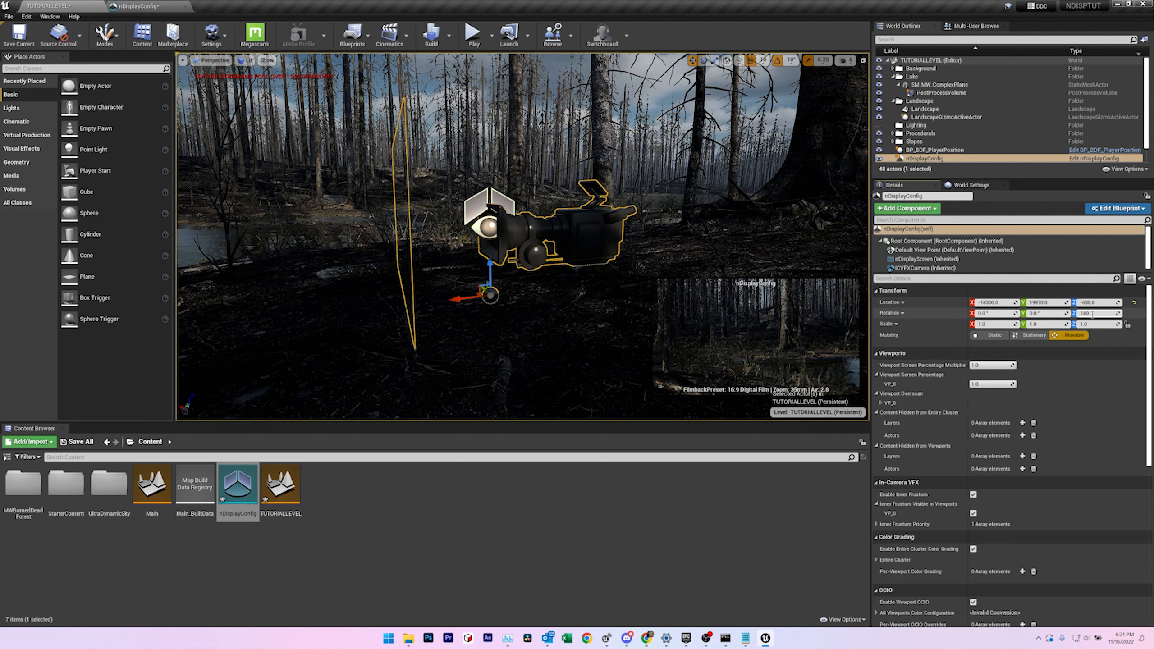
{"action": "key", "text": "Return"}
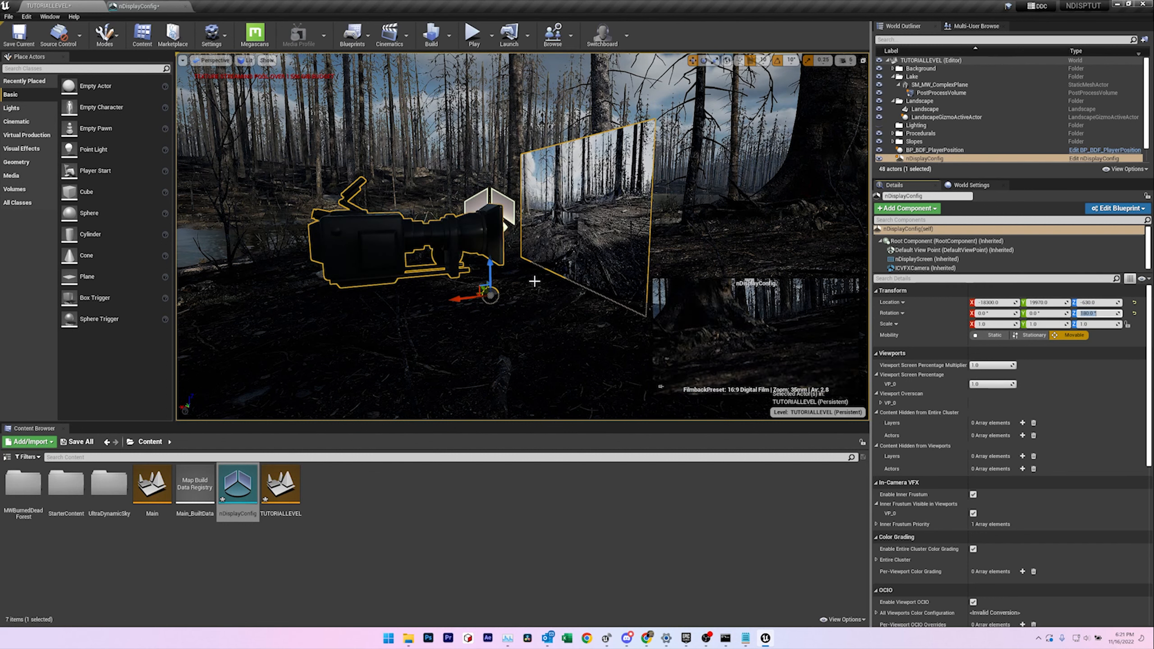
Step: Find the Cine Camera Actor by searching "cine" and place one on the ground beside the nDisplayConfig actor
{"action": "right_click_drag", "start_coordinate": [534, 281], "coordinate": [862, 281]}
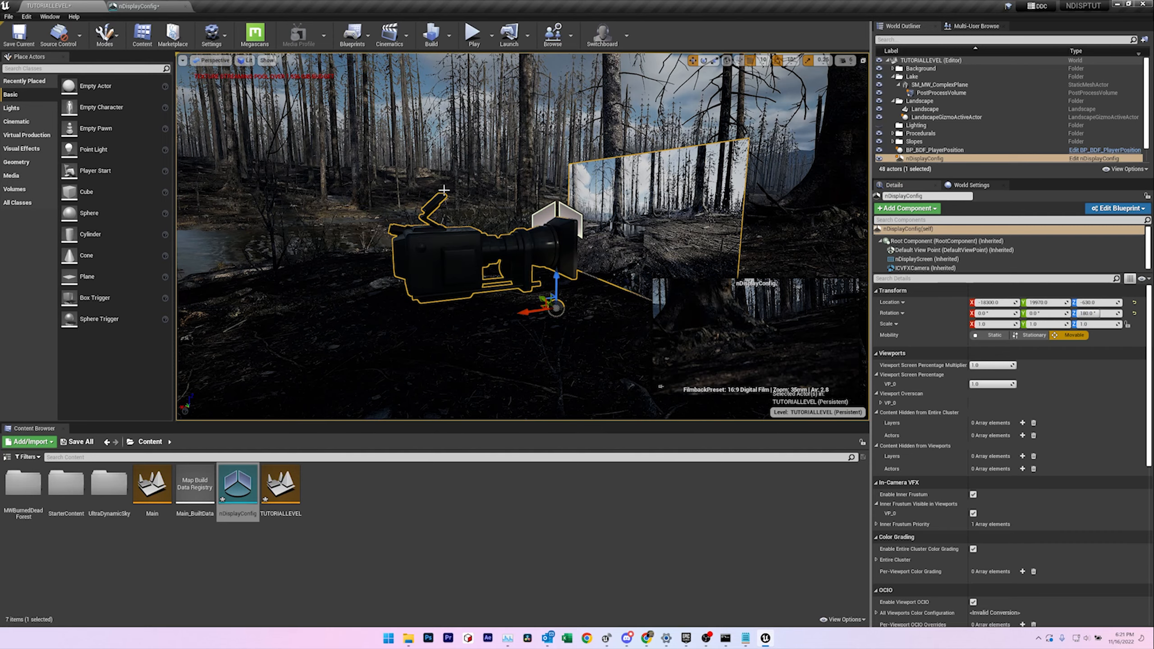
{"action": "right_click_drag", "start_coordinate": [444, 191], "coordinate": [466, 170]}
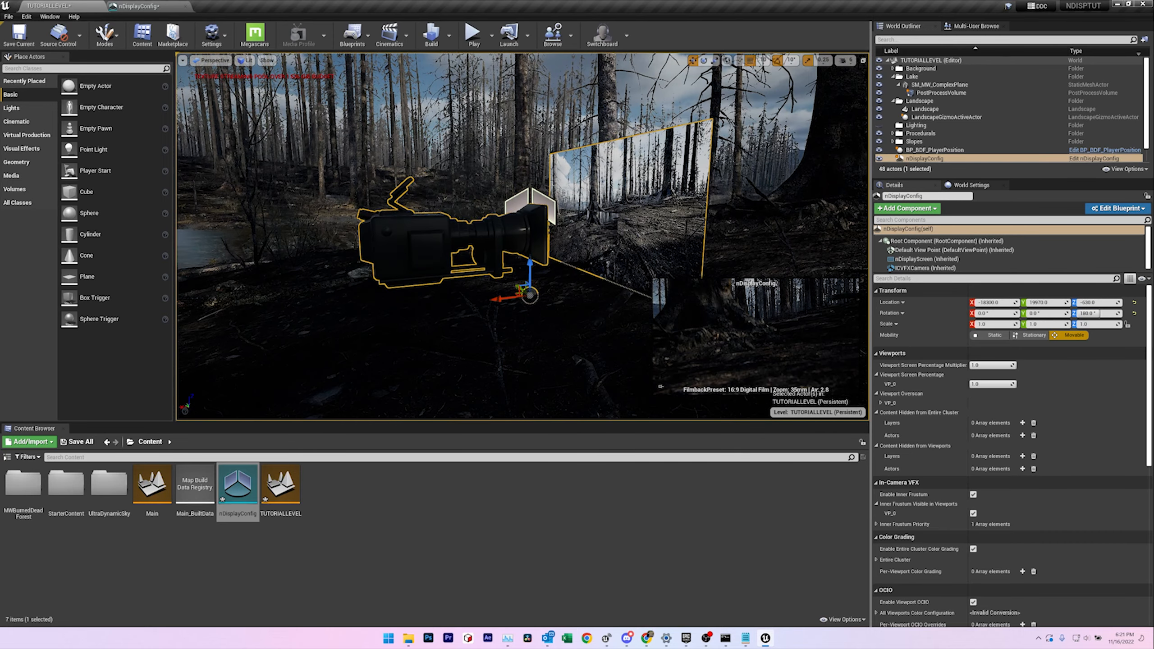
{"action": "left_click", "coordinate": [36, 68]}
{"action": "type", "text": "c"}
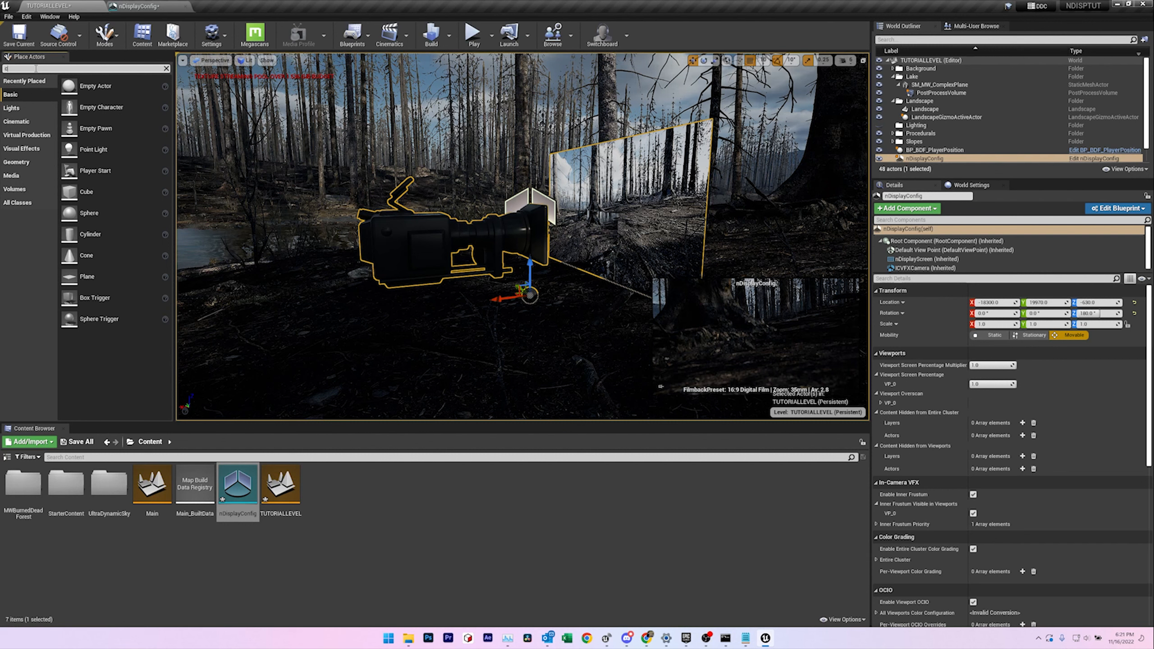
{"action": "type", "text": "ine"}
{"action": "left_click_drag", "start_coordinate": [46, 86], "coordinate": [428, 314]}
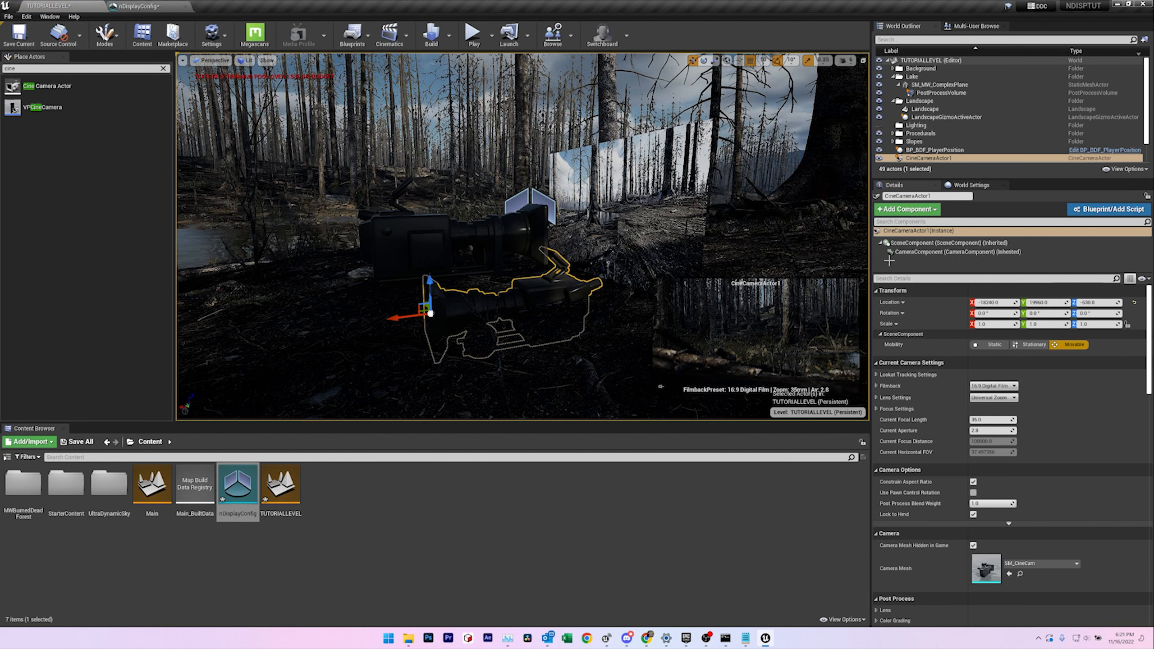
Step: Attach CineCameraActor1 to nDisplayConfig as its child in the level hierarchy
{"action": "left_click", "coordinate": [1079, 243]}
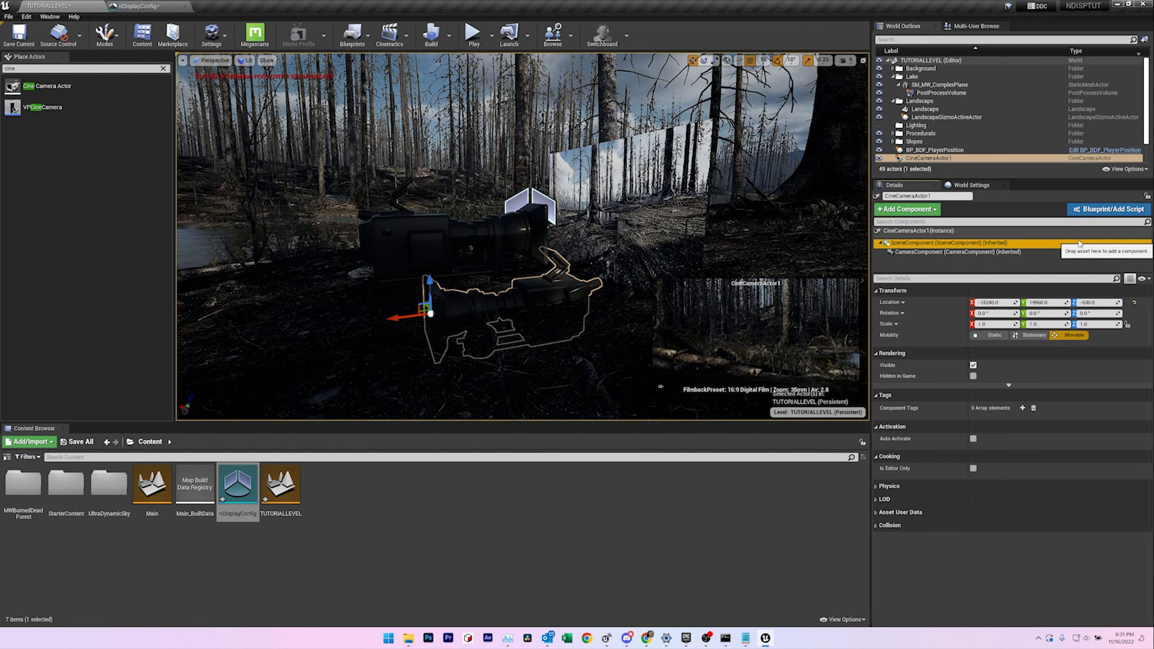
{"action": "left_click", "coordinate": [932, 158]}
{"action": "scroll", "coordinate": [941, 150], "scroll_direction": "down", "scroll_amount": 2}
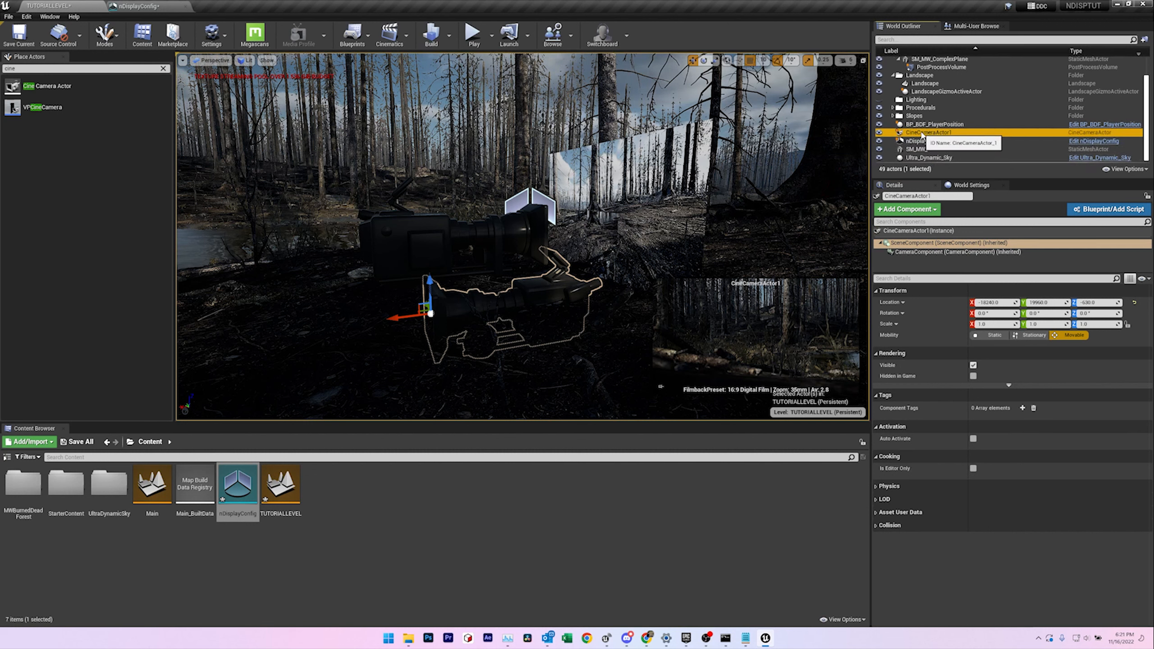
{"action": "left_click_drag", "start_coordinate": [922, 134], "coordinate": [928, 144]}
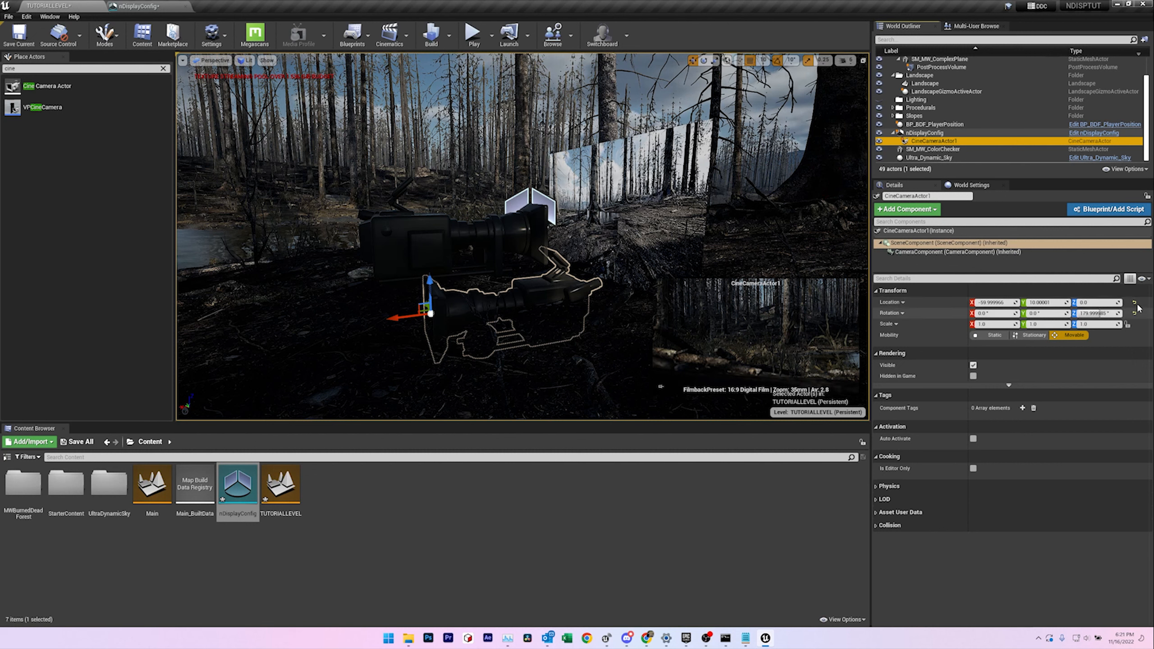
Step: Reset CineCameraActor1's relative location and rotation to their defaults
{"action": "left_click", "coordinate": [1135, 313]}
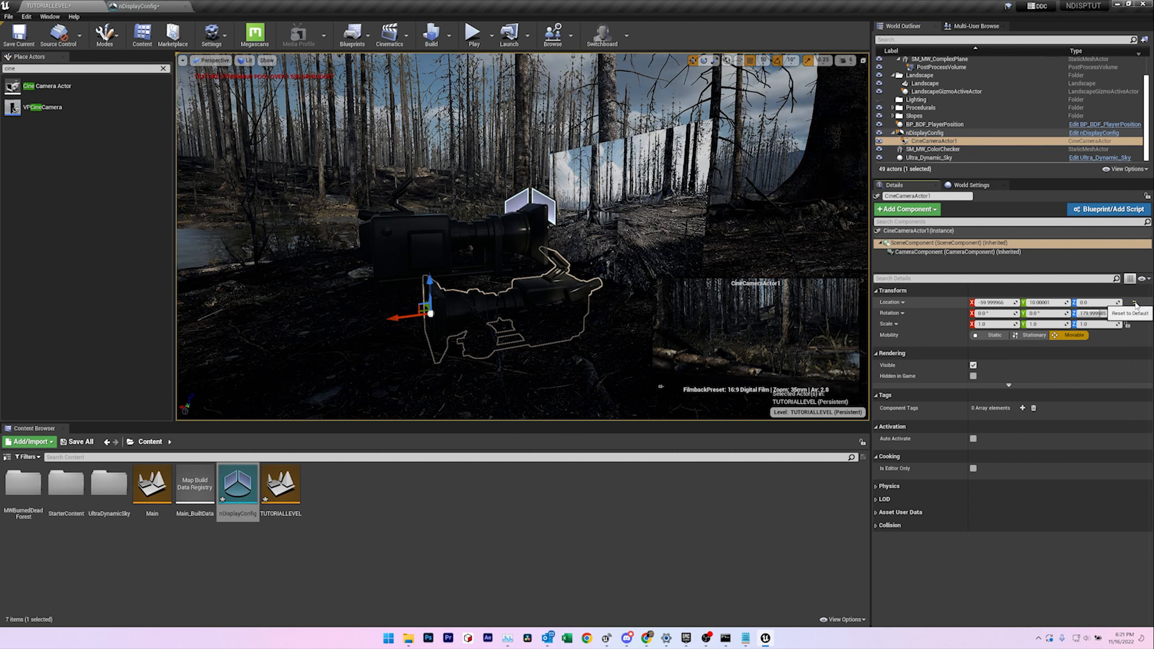
{"action": "left_click", "coordinate": [1135, 303]}
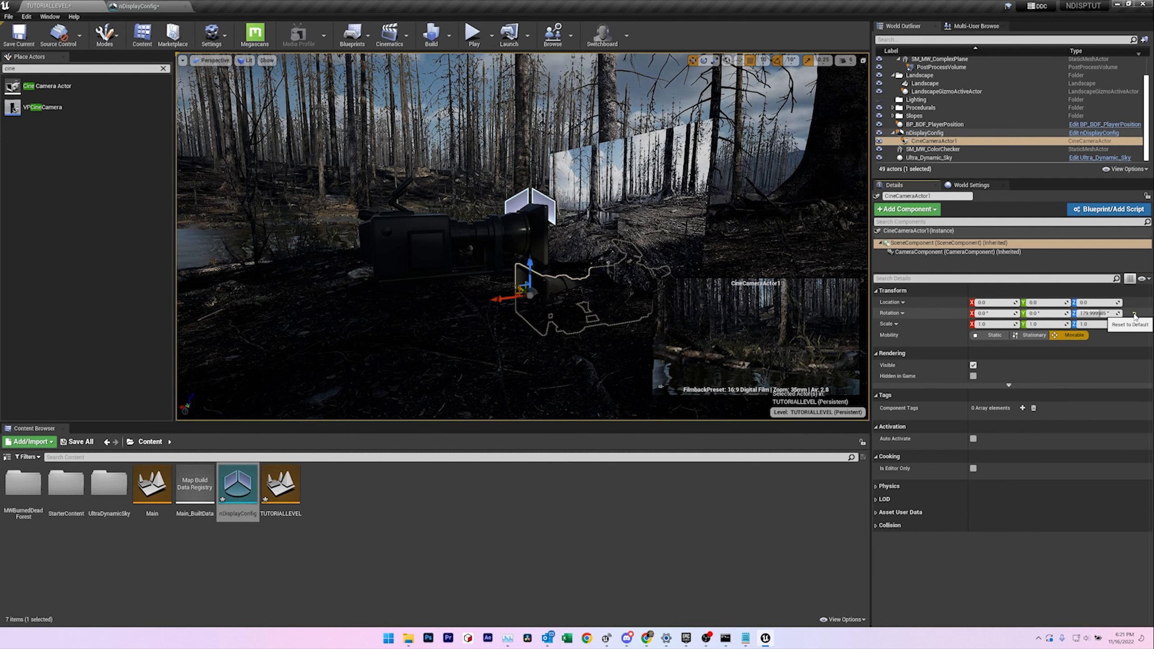
{"action": "left_click", "coordinate": [1134, 314]}
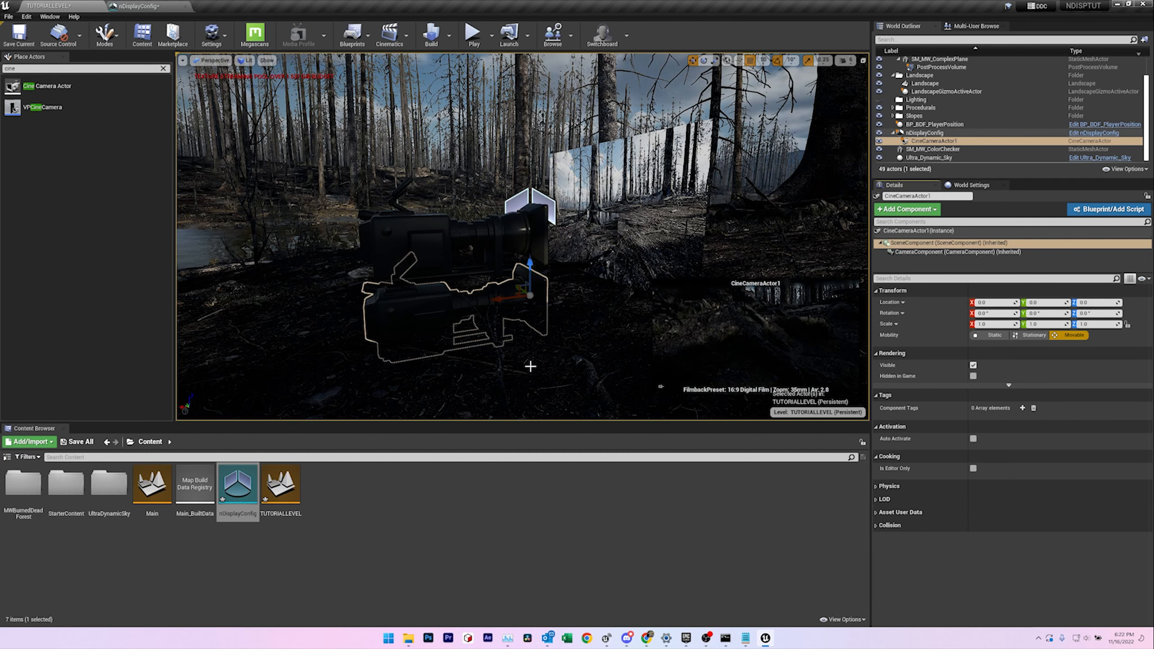
Step: Check the Default View Point's height in nDisplayConfig and set CineCameraActor1's Z location to the same 50
{"action": "right_click_drag", "start_coordinate": [479, 361], "coordinate": [809, 355]}
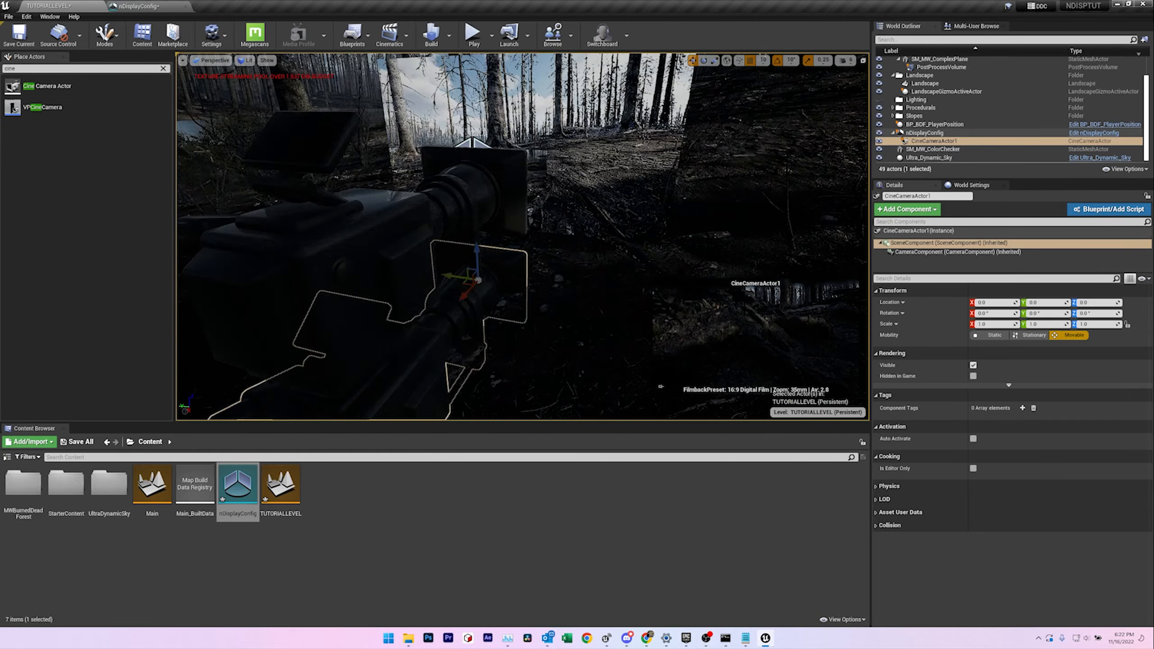
{"action": "right_click_drag", "start_coordinate": [660, 386], "coordinate": [660, 386]}
{"action": "scroll", "coordinate": [420, 263], "scroll_direction": "down", "scroll_amount": 3}
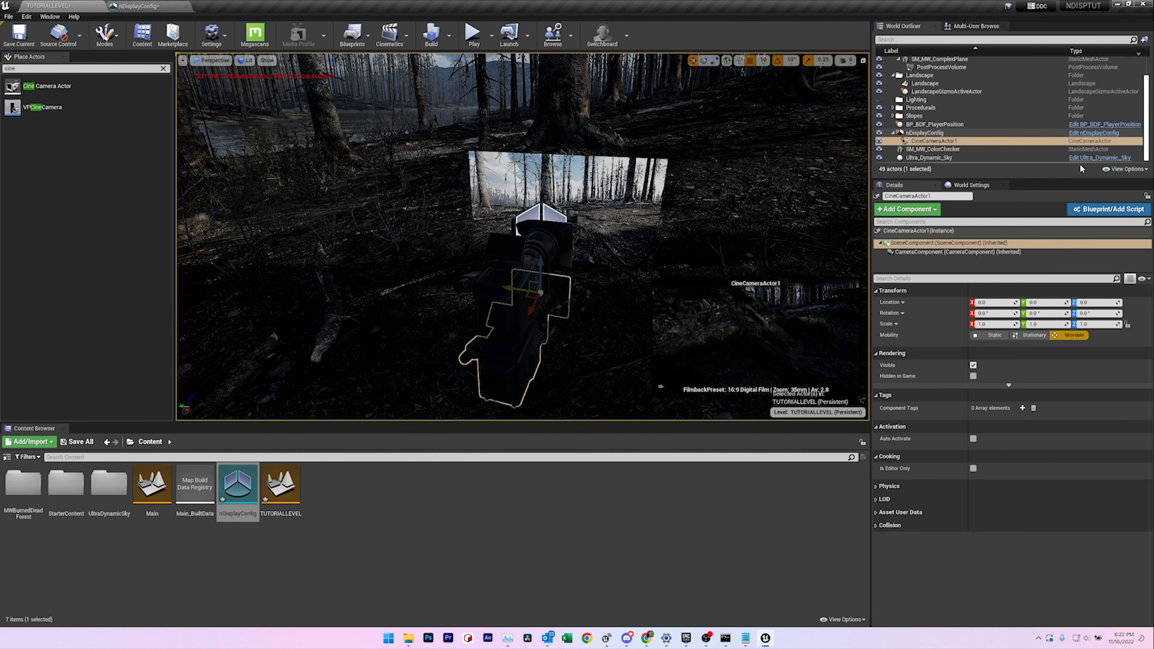
{"action": "left_click", "coordinate": [940, 133]}
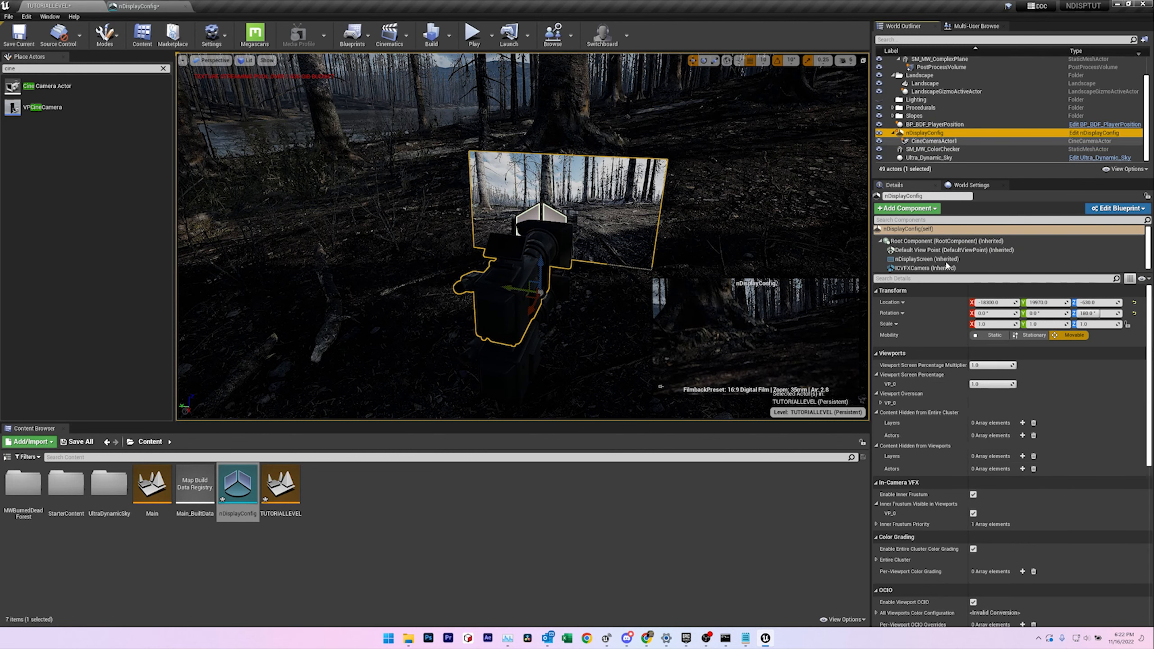
{"action": "left_click", "coordinate": [935, 251]}
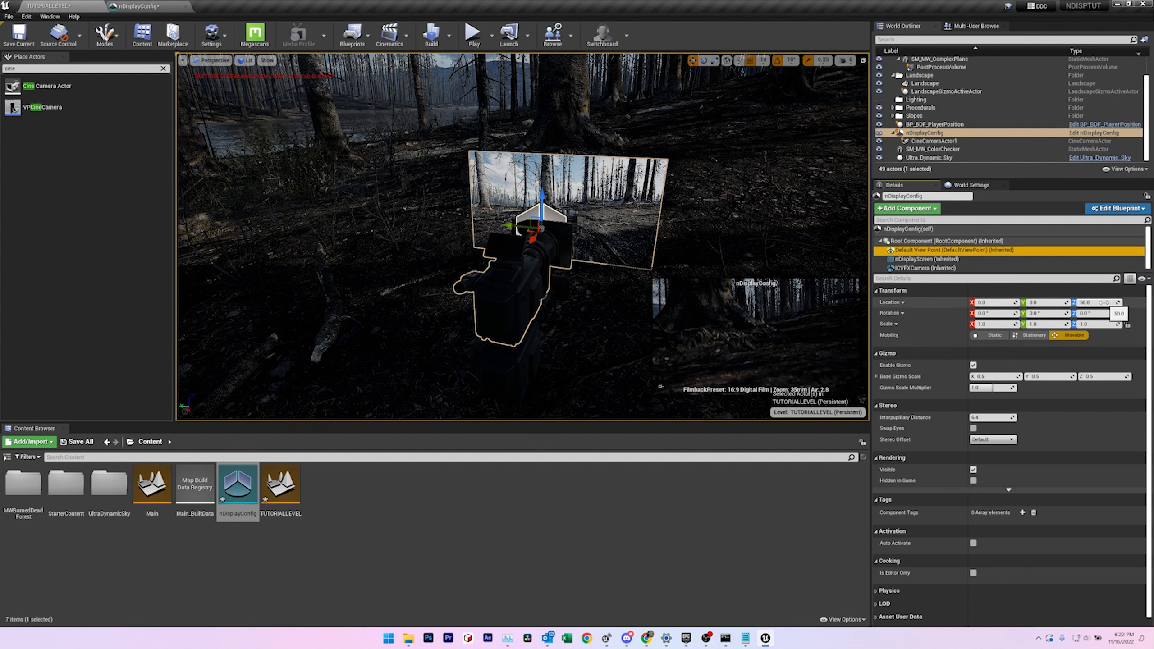
{"action": "left_click", "coordinate": [947, 142]}
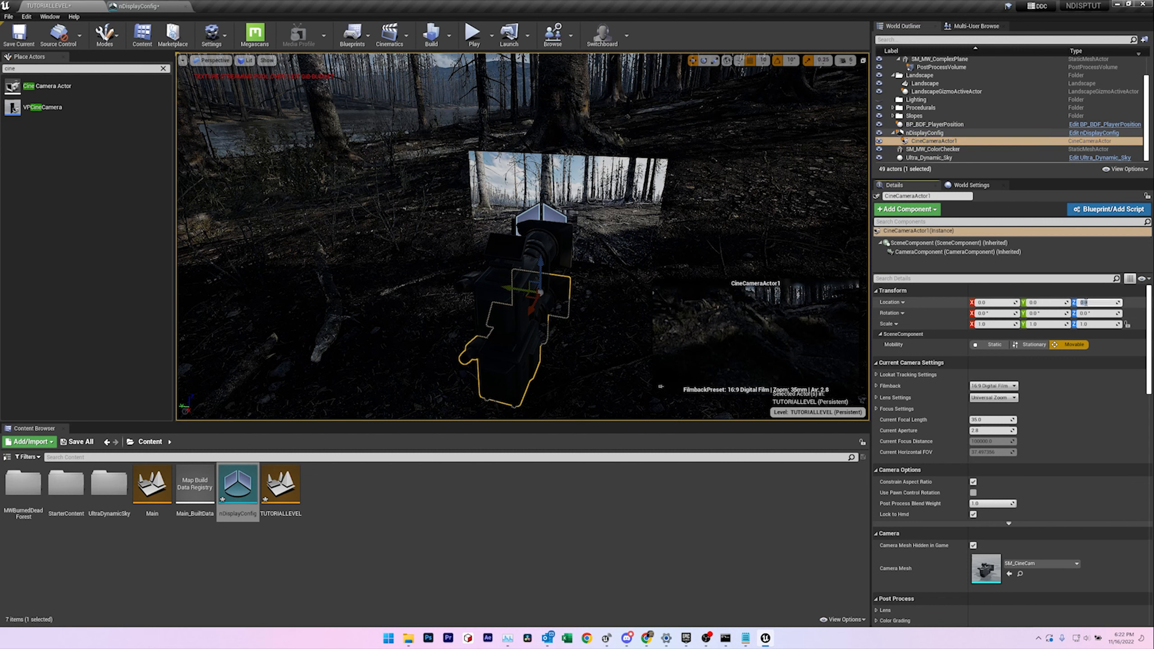
{"action": "key", "text": "Return"}
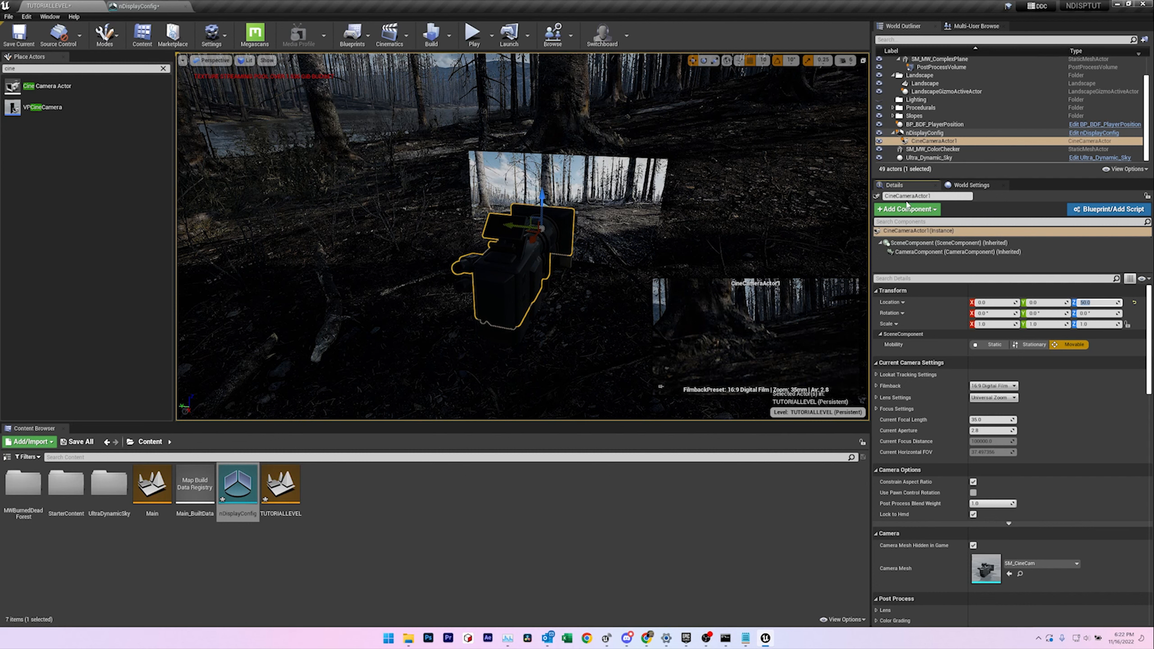
Step: Assign CineCameraActor1 as the Cine Camera Actor of nDisplayConfig's ICVFXCamera component
{"action": "left_click", "coordinate": [922, 132]}
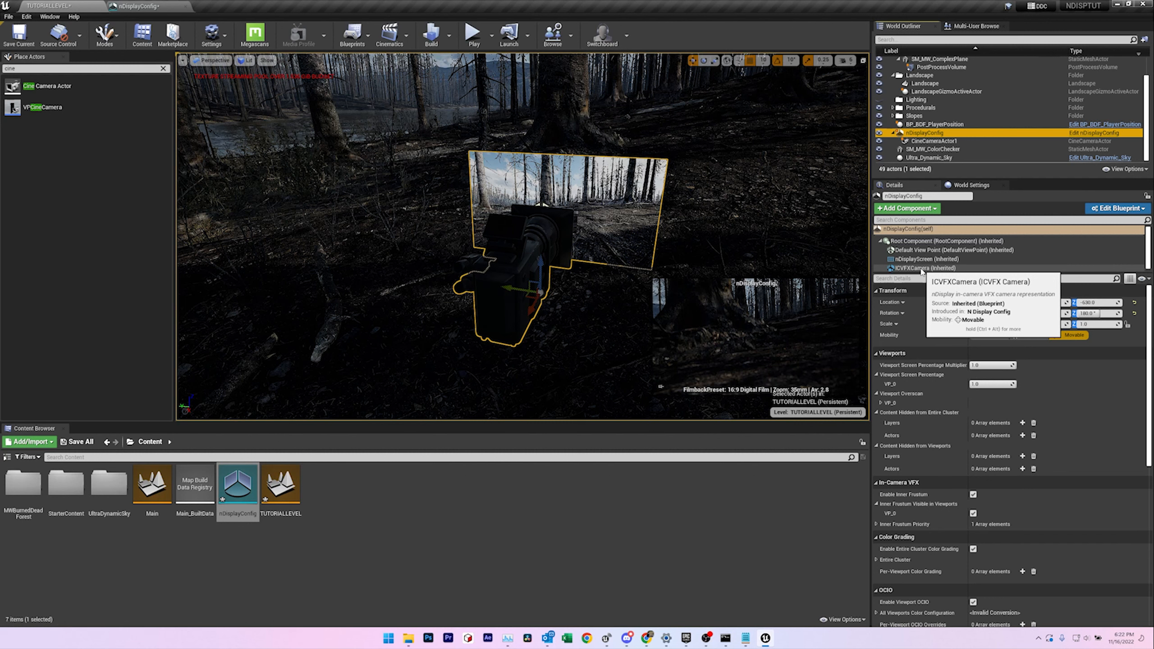
{"action": "left_click", "coordinate": [921, 269]}
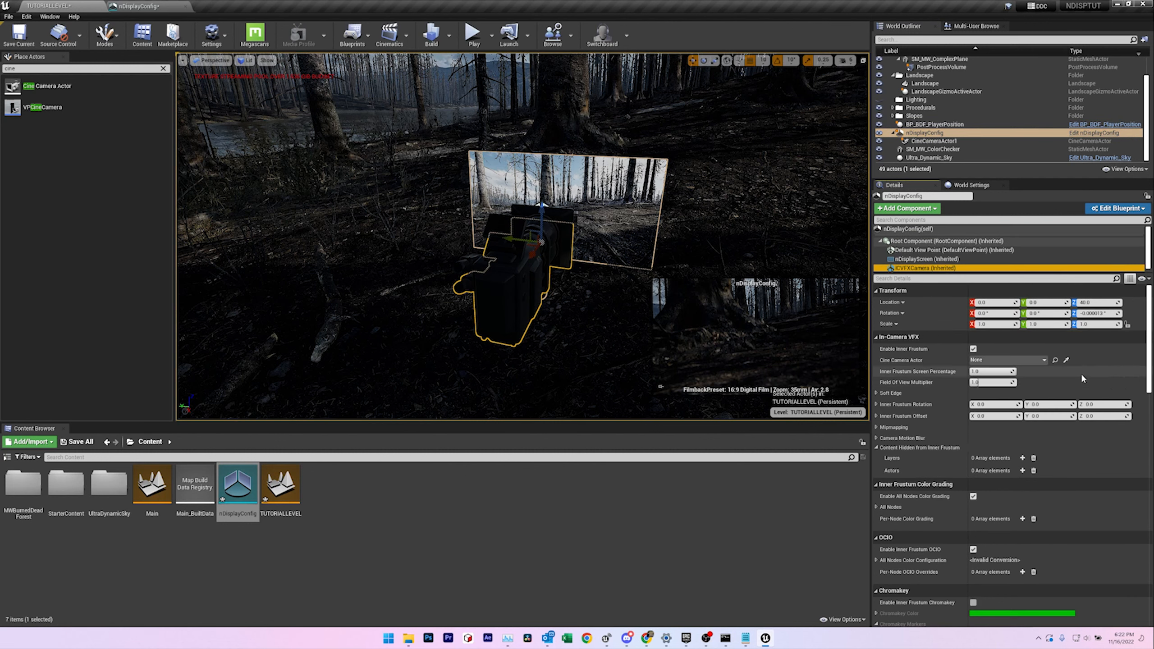
{"action": "left_click", "coordinate": [1008, 363]}
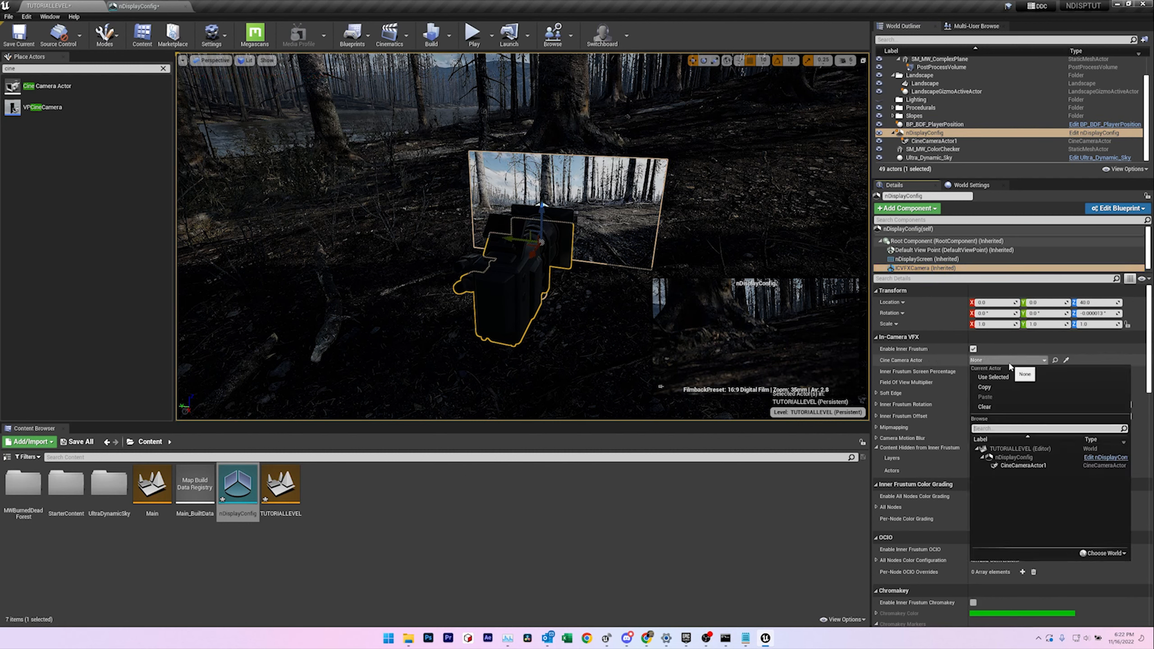
{"action": "left_click", "coordinate": [1042, 467]}
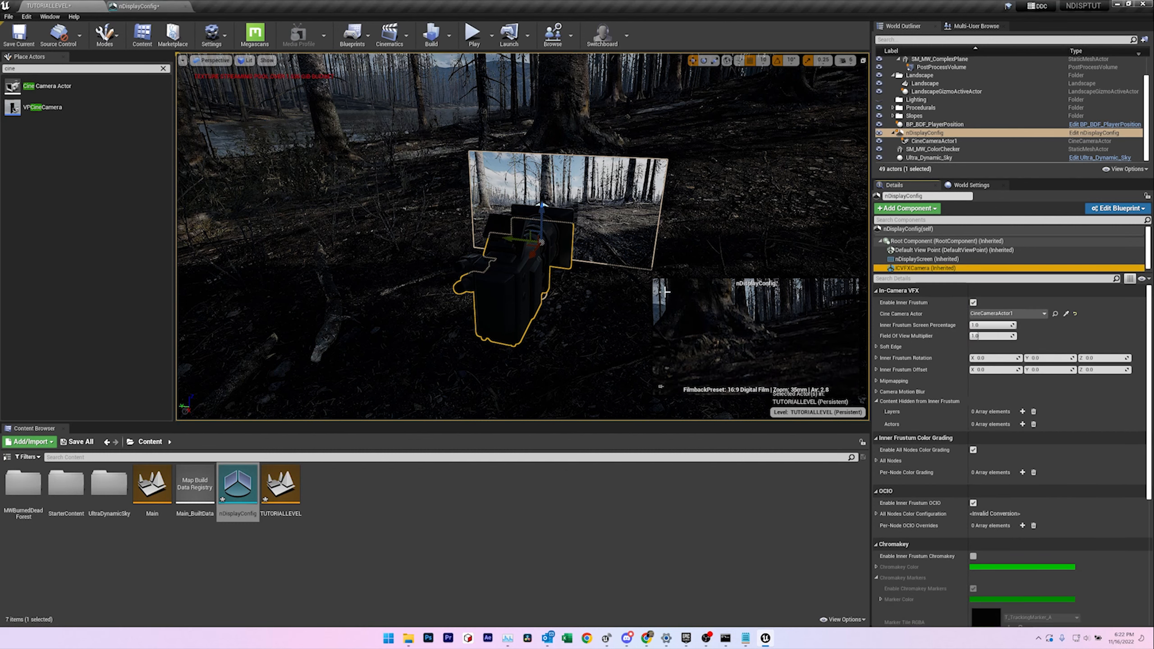
Step: Set CineCameraActor1's filmback preset to APS-C (Canon)
{"action": "scroll", "coordinate": [616, 254], "scroll_direction": "up", "scroll_amount": 2}
{"action": "right_click_drag", "start_coordinate": [651, 231], "coordinate": [564, 354]}
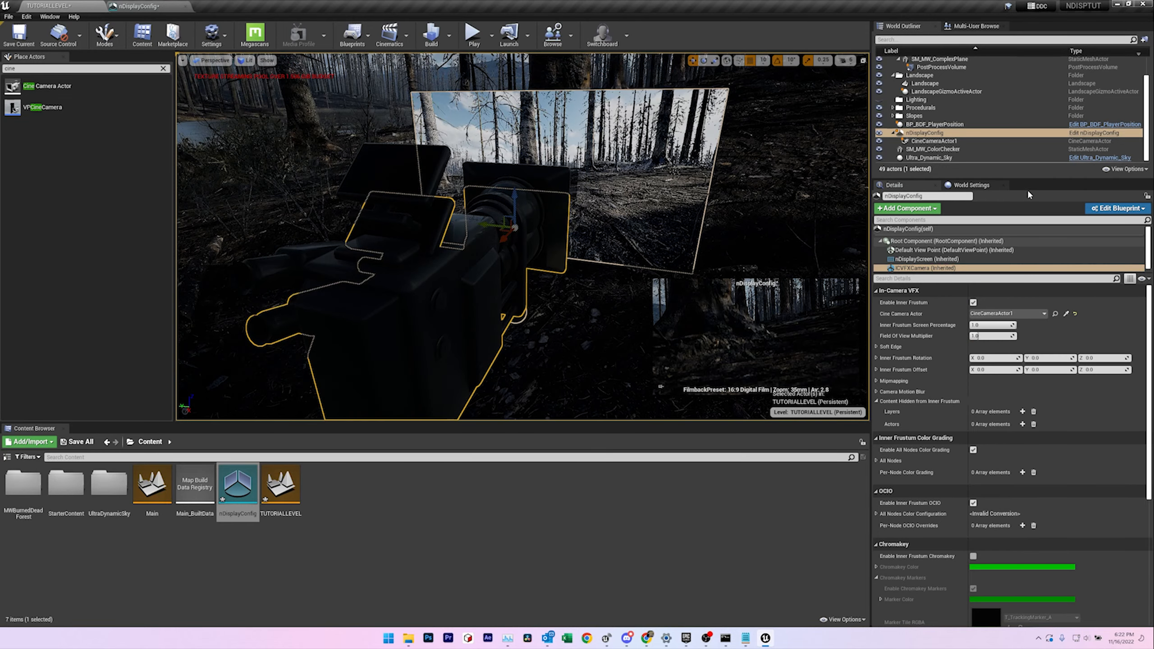
{"action": "left_click", "coordinate": [934, 141]}
{"action": "left_click_drag", "start_coordinate": [1149, 378], "coordinate": [1149, 387]}
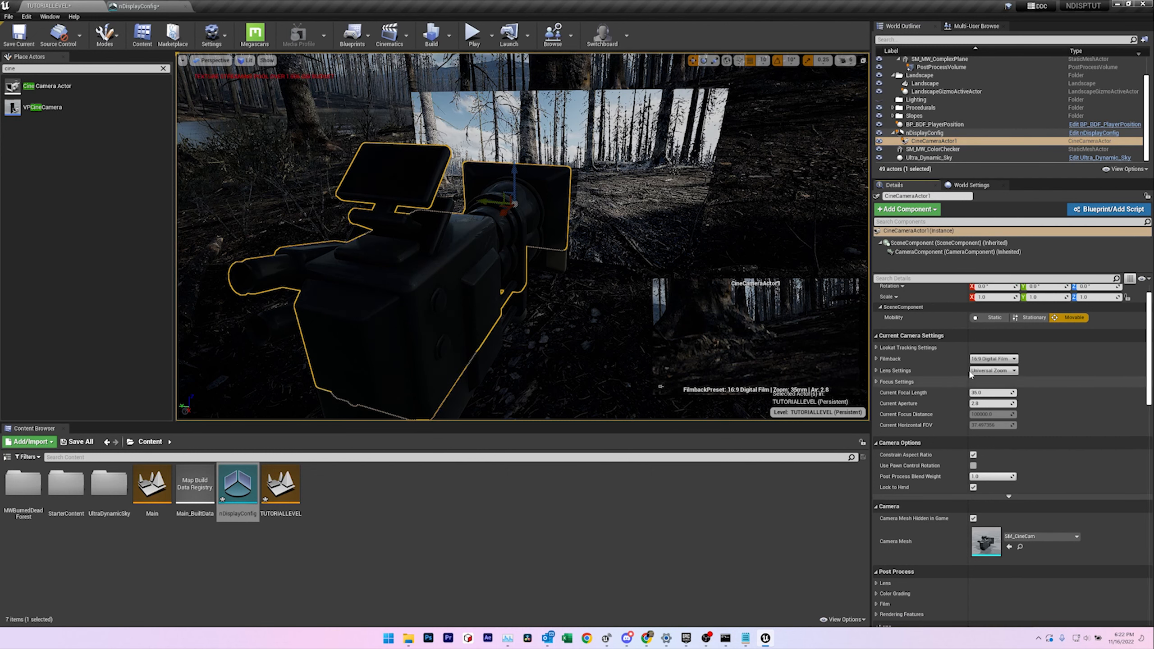
{"action": "left_click", "coordinate": [996, 359]}
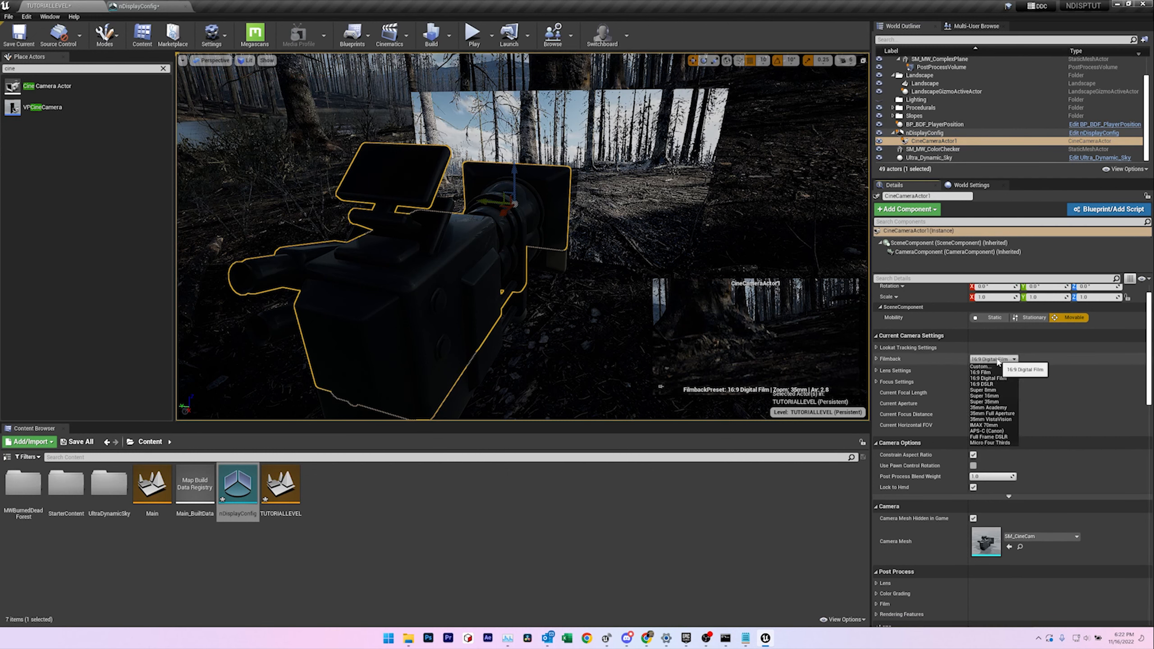
{"action": "left_click", "coordinate": [994, 431]}
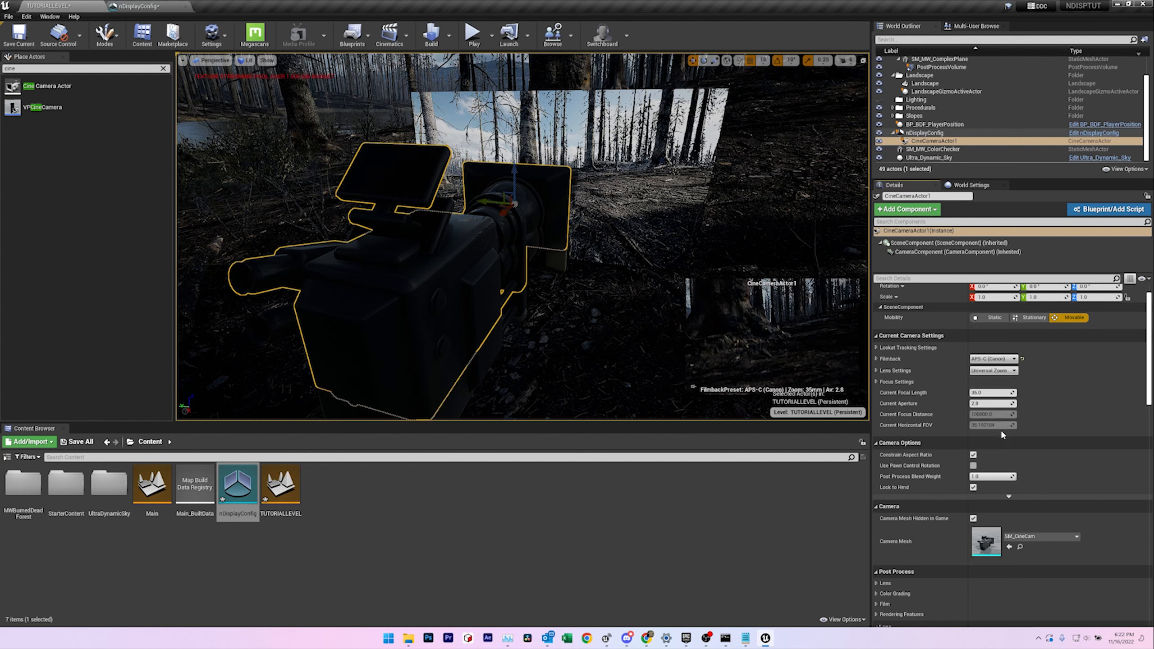
Step: Set CineCameraActor1's current focal length to 15 and its current aperture to 4
{"action": "scroll", "coordinate": [1001, 432], "scroll_direction": "down", "scroll_amount": 1}
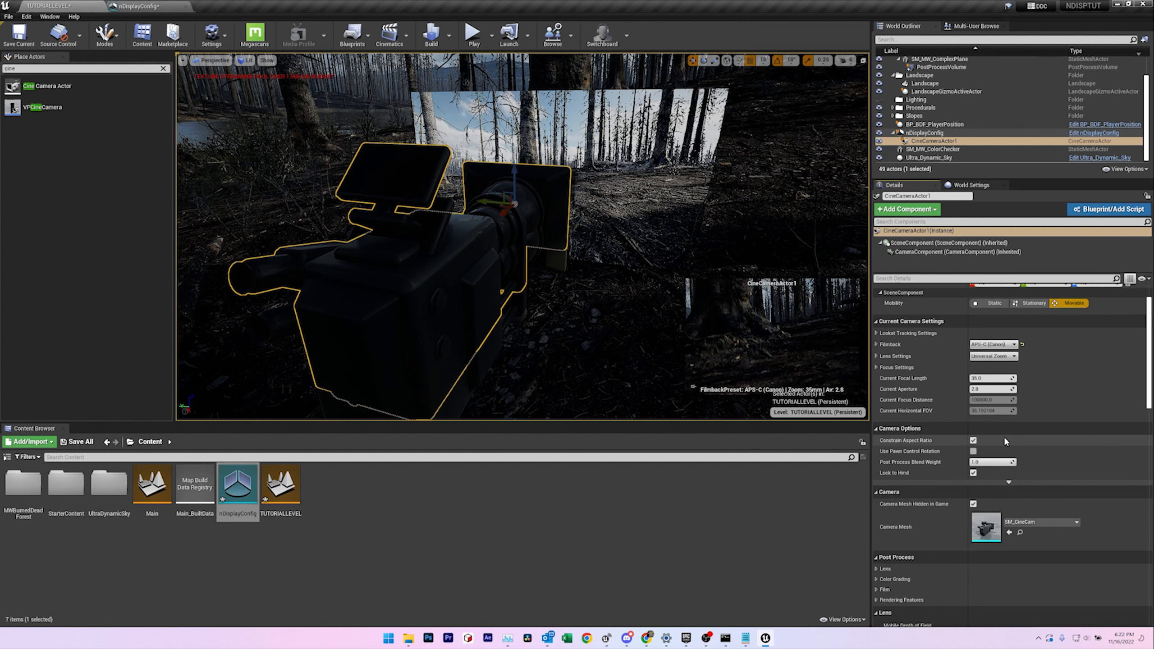
{"action": "left_click", "coordinate": [990, 378]}
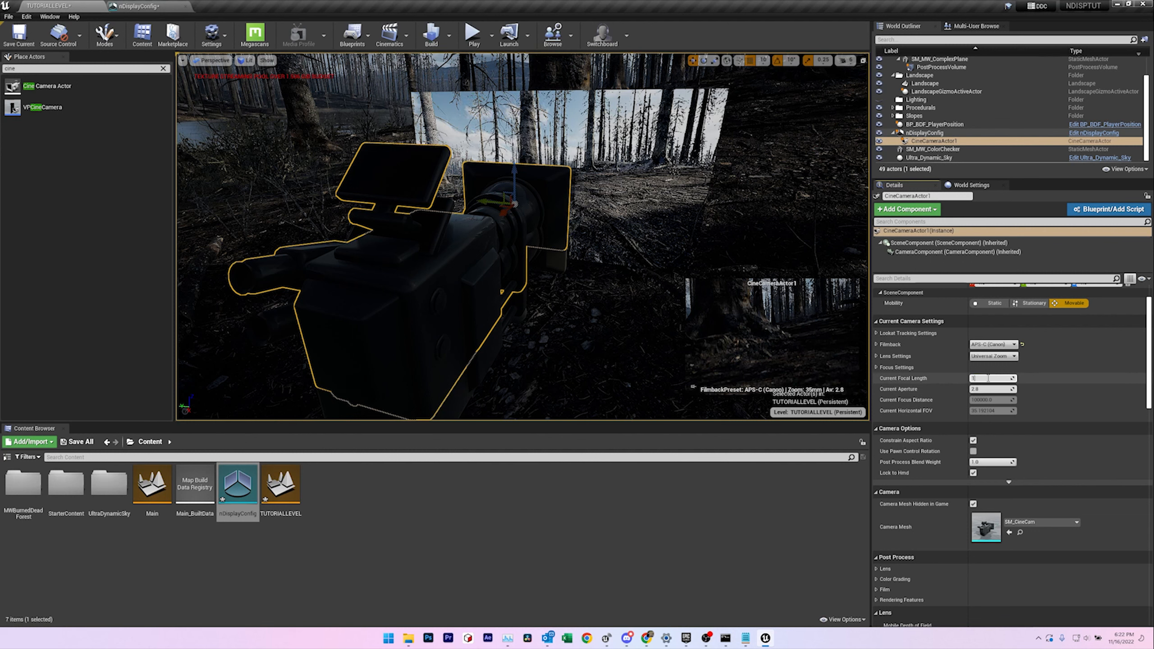
{"action": "type", "text": "15"}
{"action": "key", "text": "Return"}
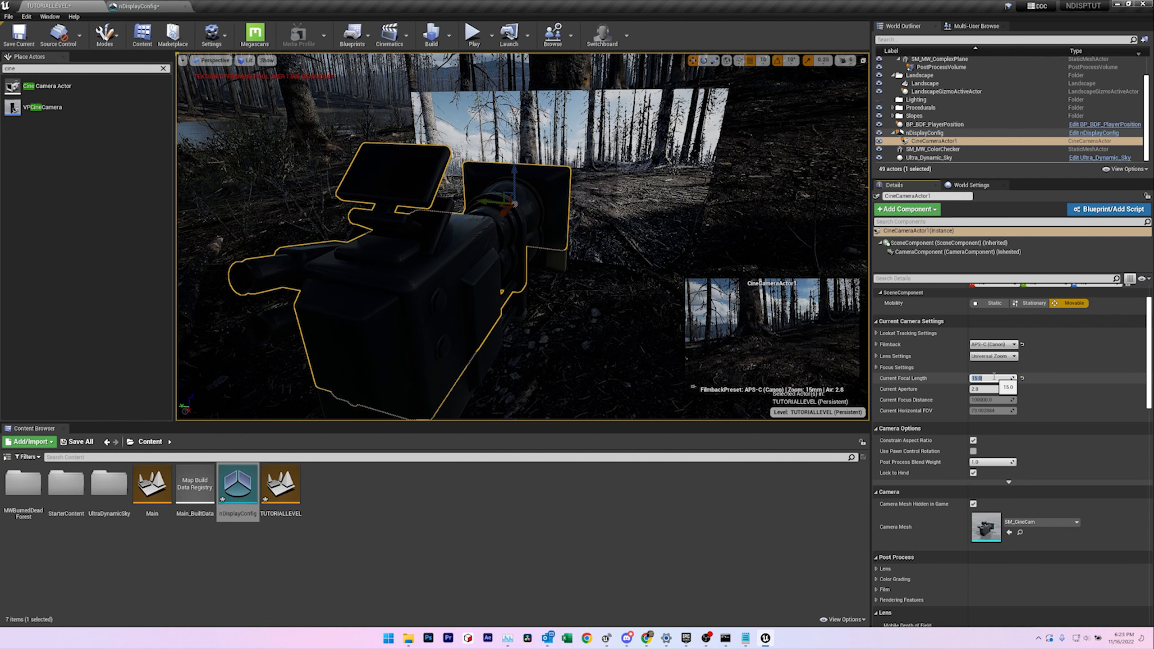
{"action": "left_click", "coordinate": [988, 389]}
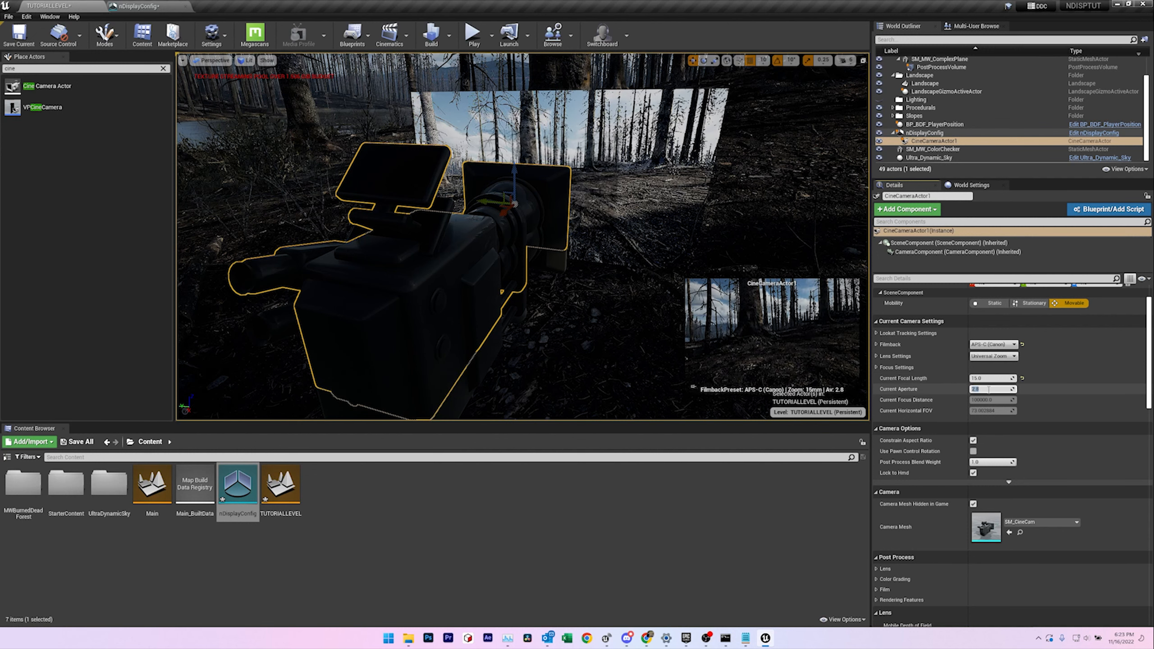
{"action": "type", "text": "4"}
{"action": "key", "text": "Return"}
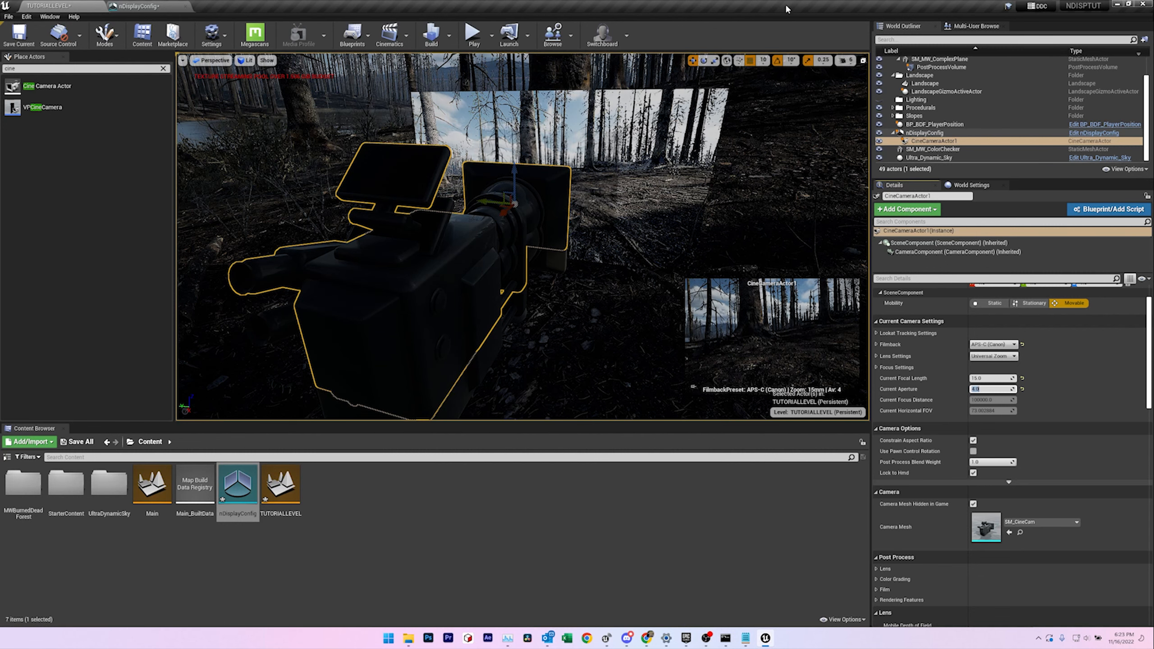
Step: Take the editor window out of its maximized state and resize it to fill the desktop above the taskbar
{"action": "left_click_drag", "start_coordinate": [755, 7], "coordinate": [291, 8]}
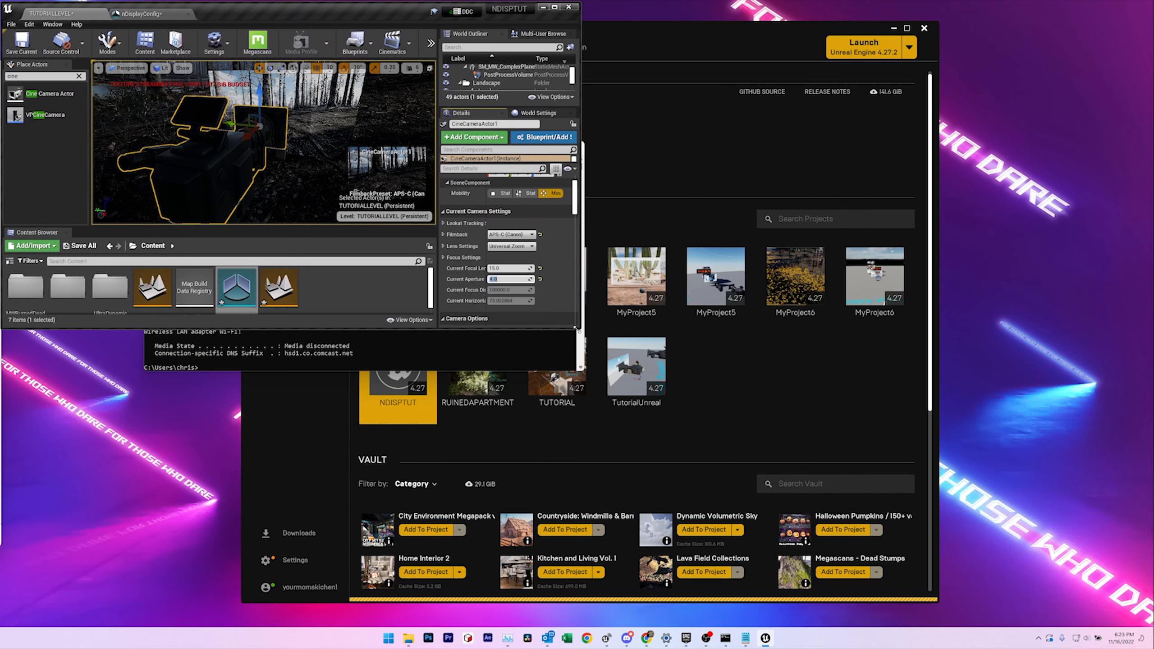
{"action": "left_click_drag", "start_coordinate": [575, 328], "coordinate": [1147, 625]}
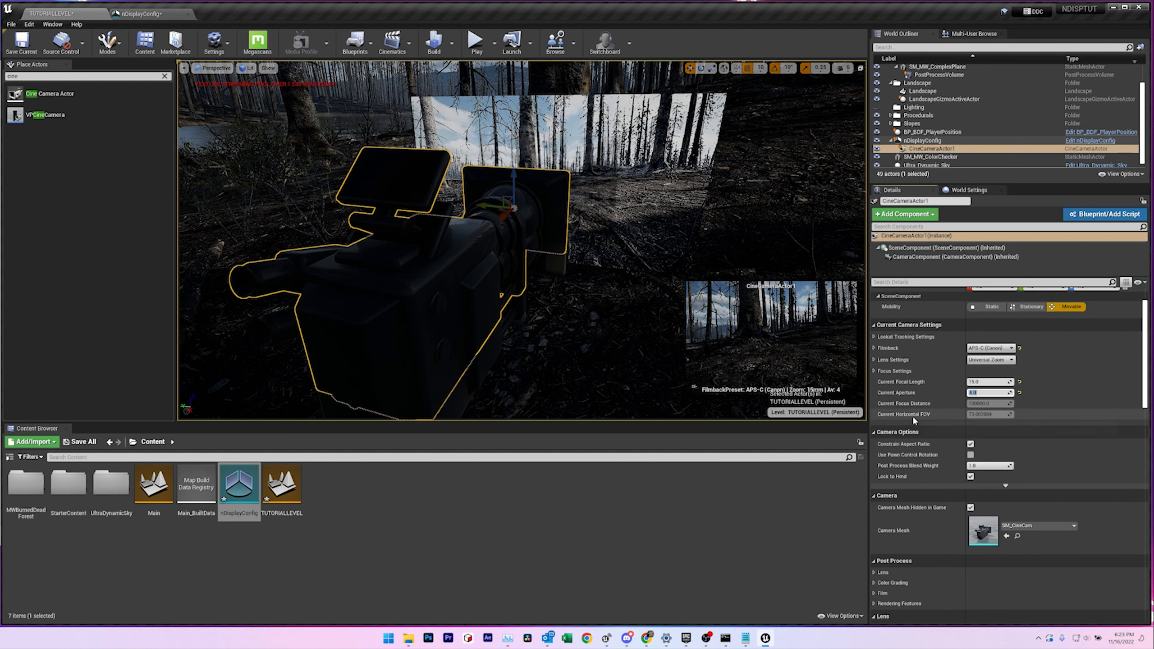
{"action": "left_click", "coordinate": [1072, 360]}
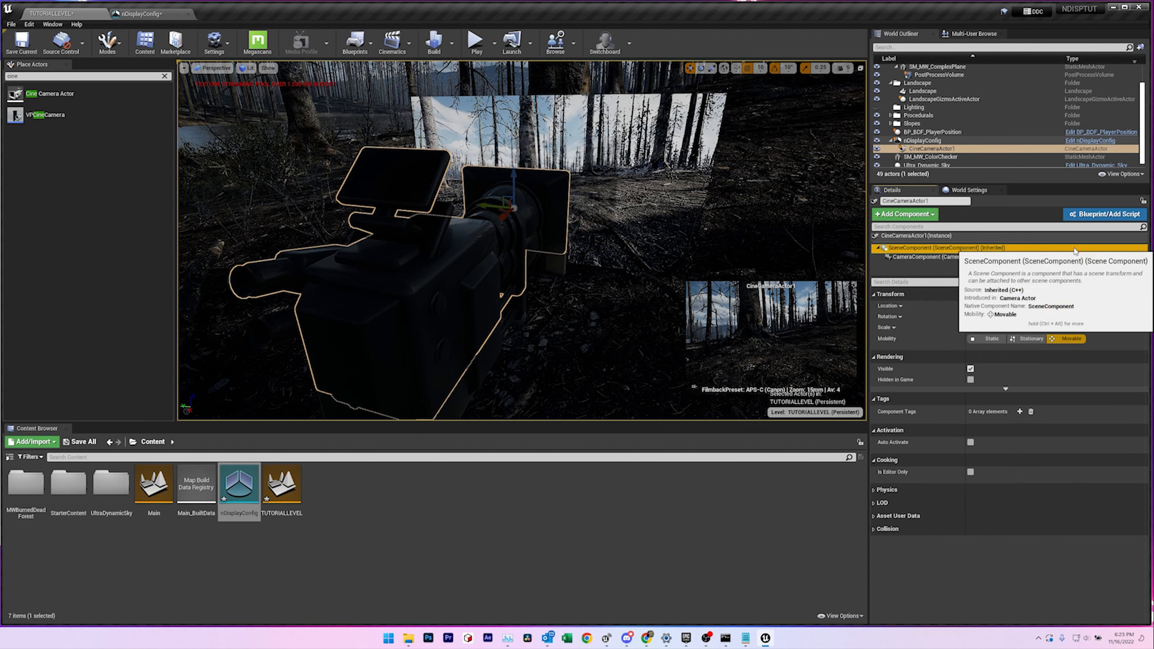
{"action": "left_click", "coordinate": [1072, 257]}
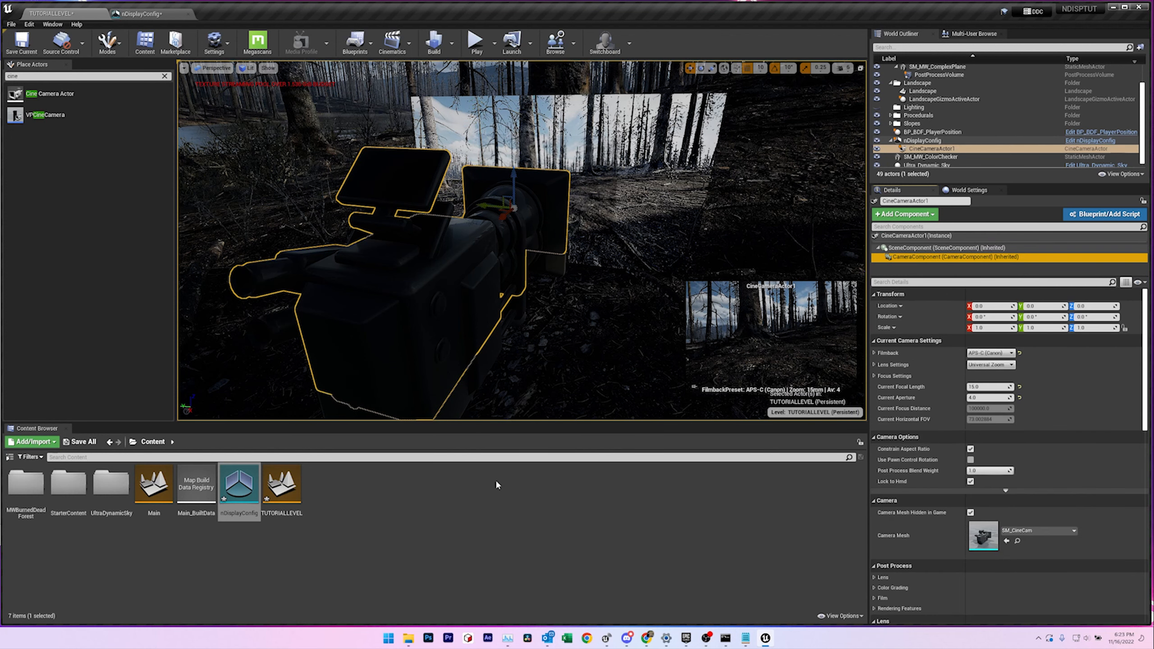
{"action": "left_click", "coordinate": [441, 504]}
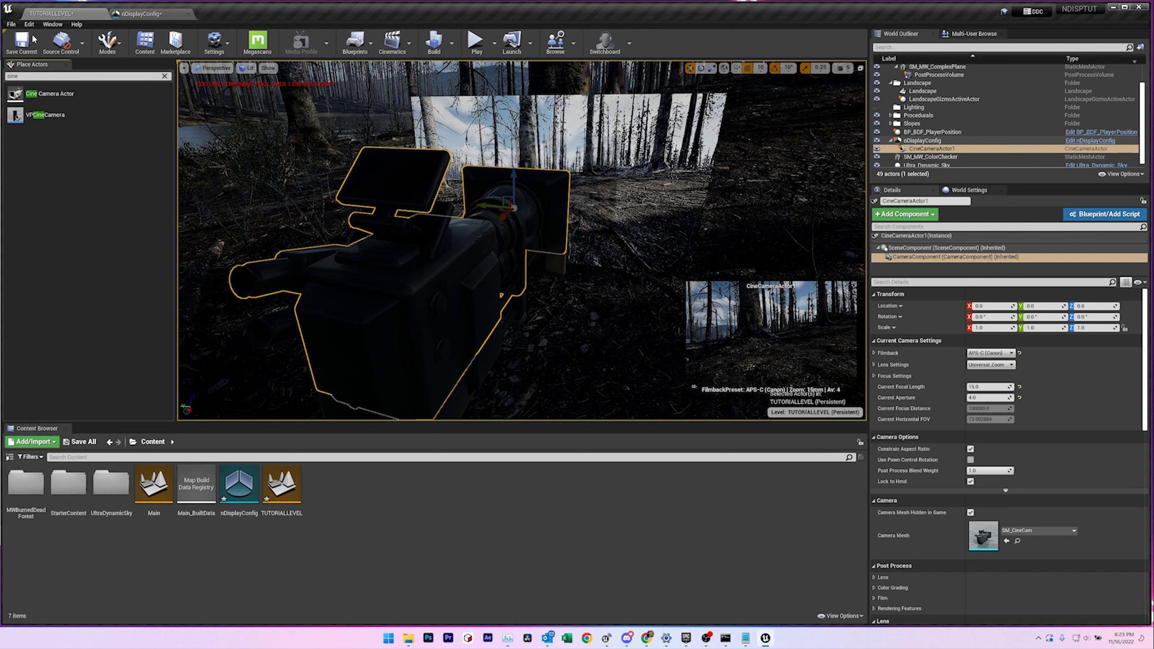
Step: Open the Live Link window and dock it as the last tab, after nDisplayConfig
{"action": "left_click", "coordinate": [54, 25]}
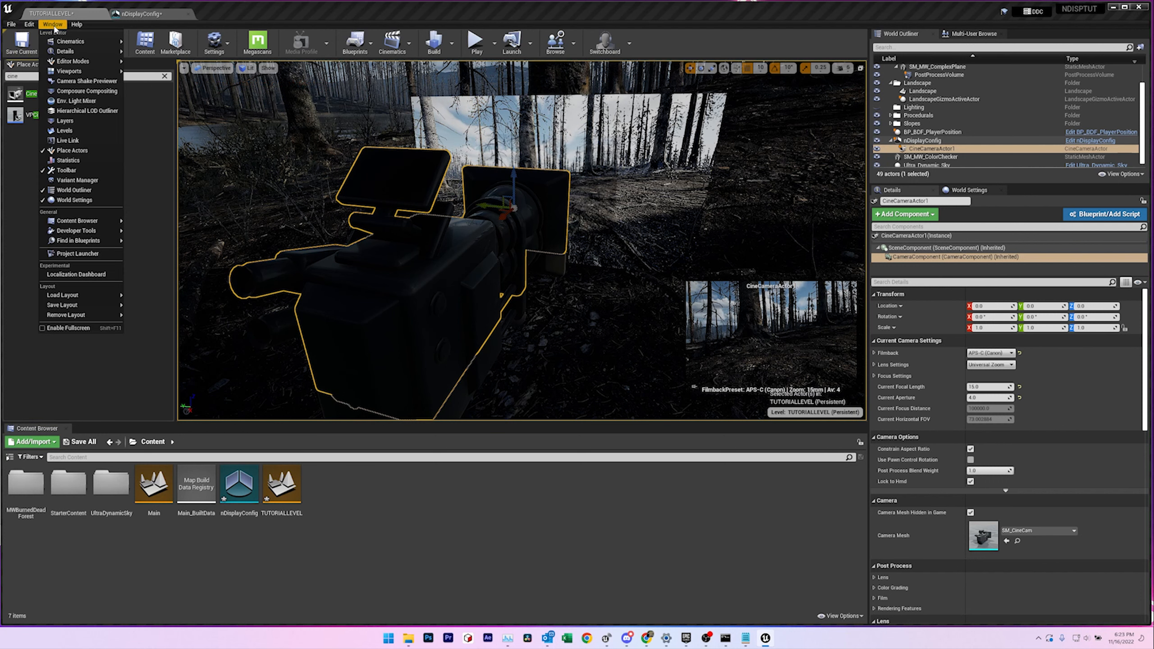
{"action": "left_click", "coordinate": [66, 141]}
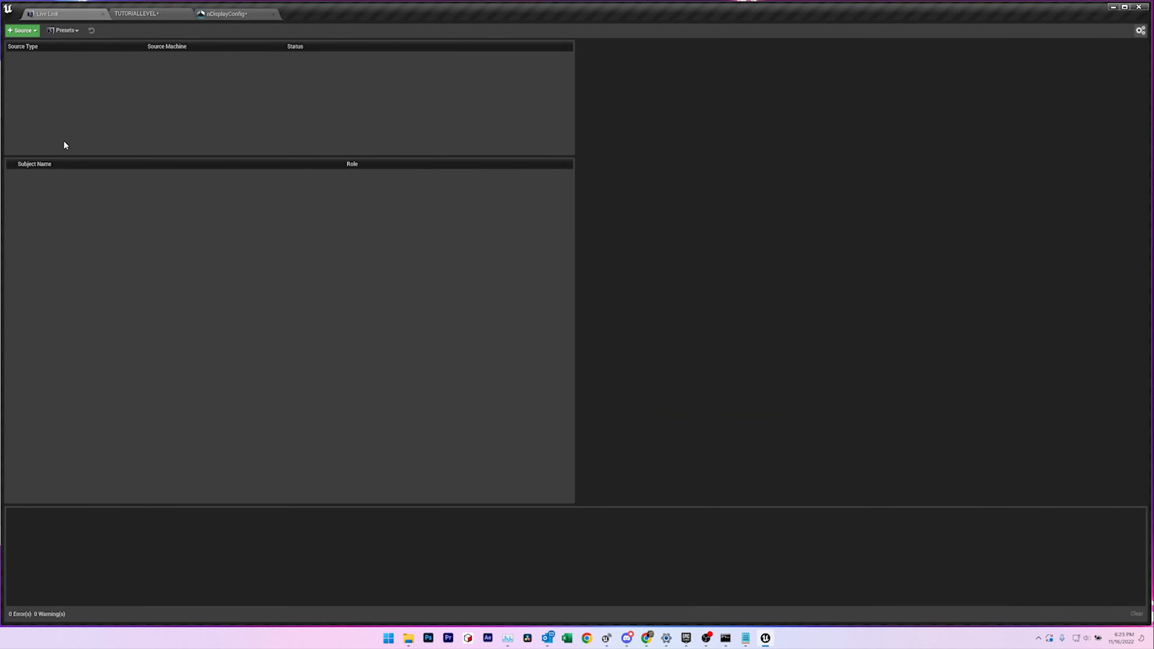
{"action": "left_click_drag", "start_coordinate": [70, 17], "coordinate": [389, 152]}
{"action": "left_click_drag", "start_coordinate": [505, 437], "coordinate": [738, 549]}
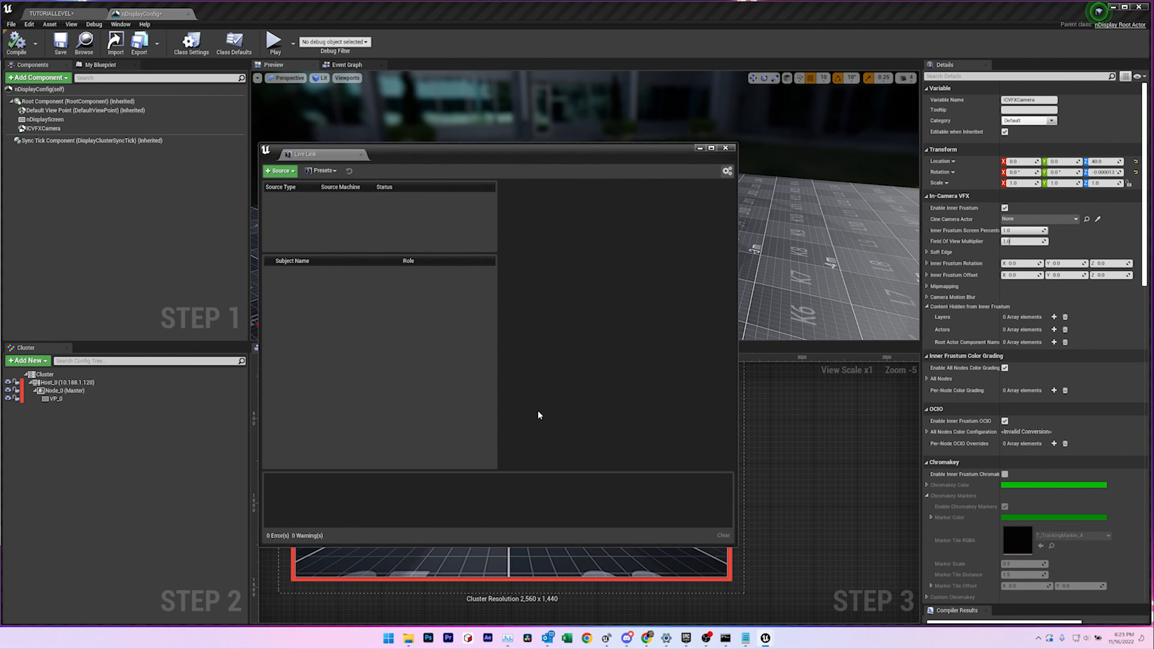
{"action": "left_click_drag", "start_coordinate": [325, 154], "coordinate": [233, 17]}
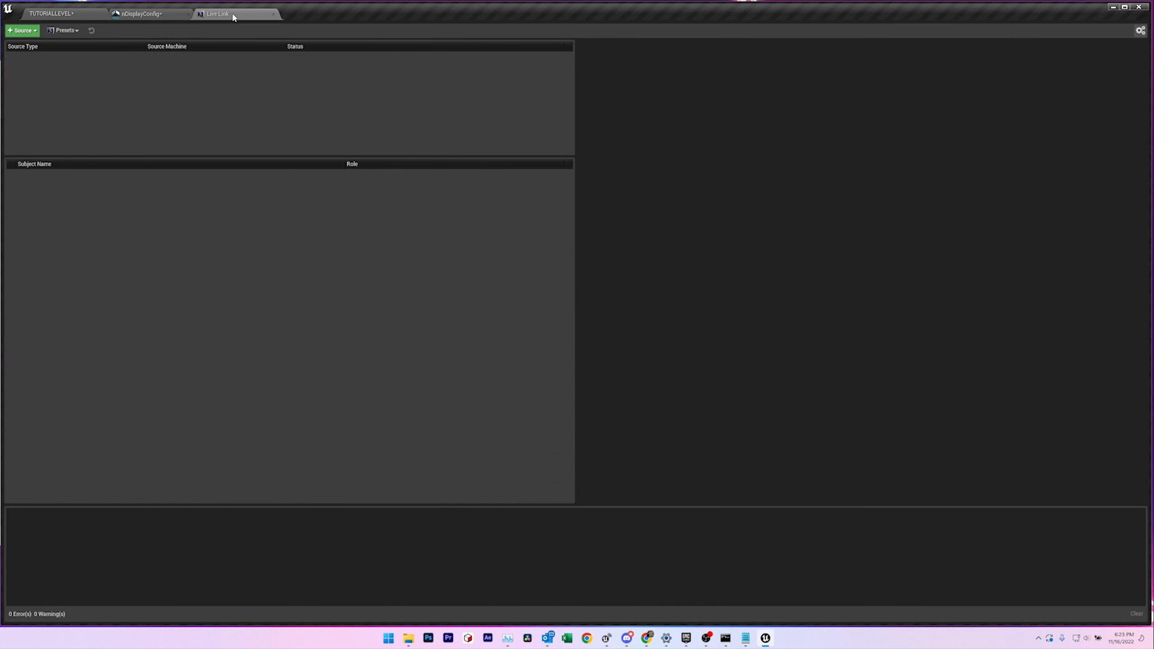
Step: Add a FREED LiveLink source on 0.0.0.0:54321 and select it to show its settings
{"action": "left_click", "coordinate": [30, 32]}
{"action": "mouse_move", "coordinate": [49, 82]}
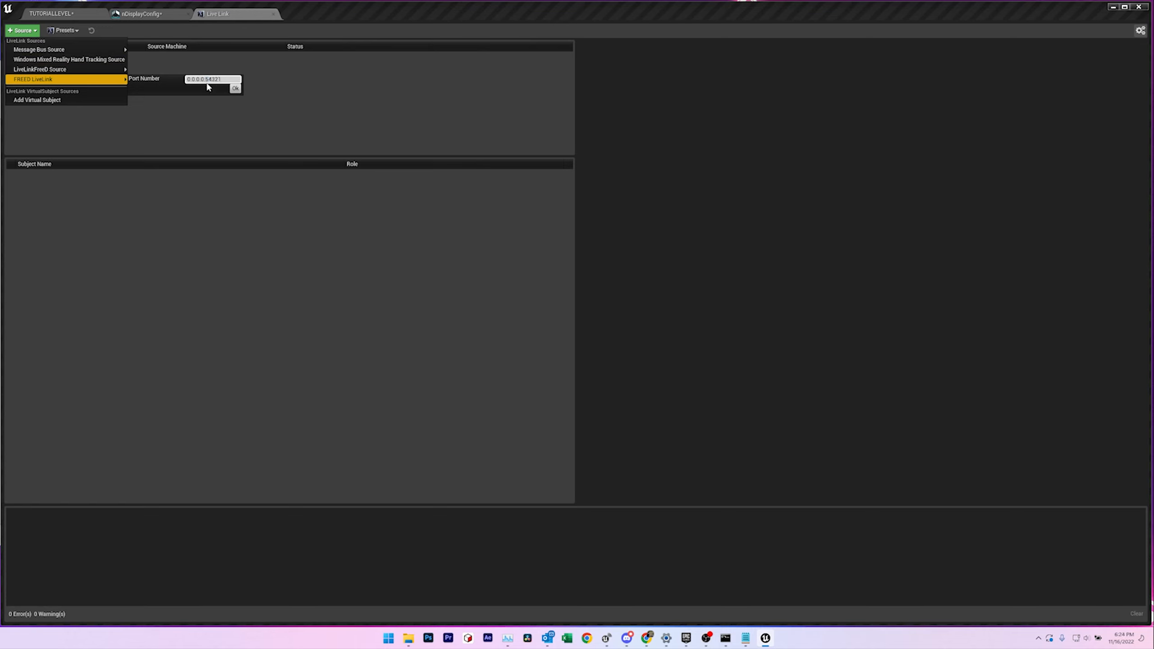
{"action": "left_click", "coordinate": [235, 89]}
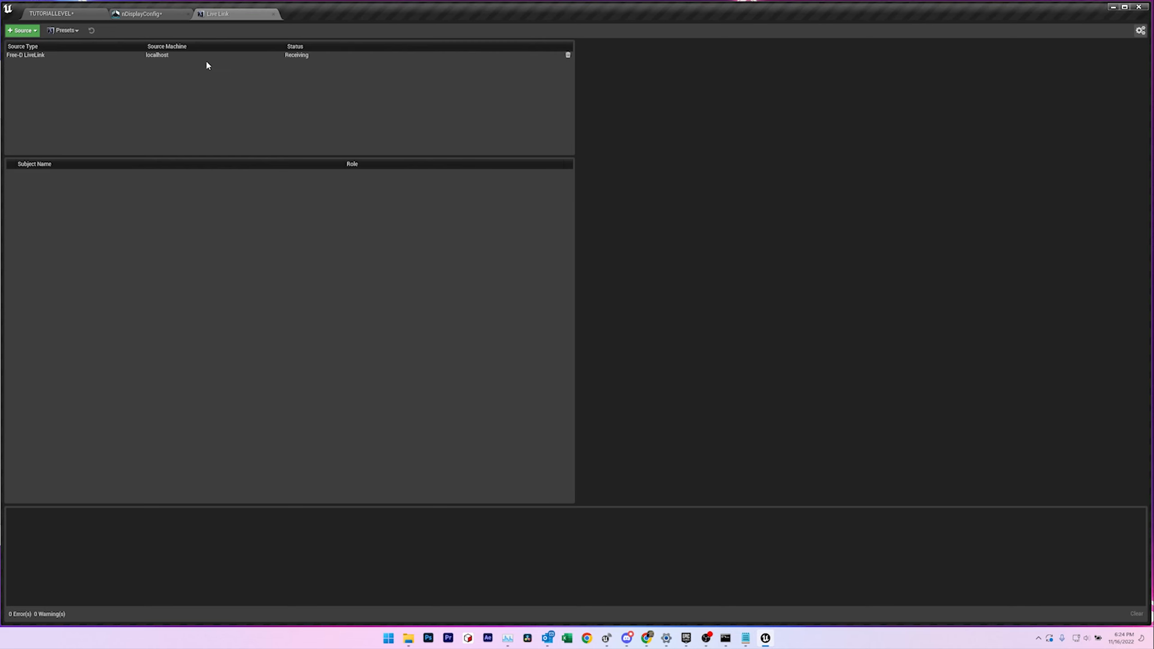
{"action": "left_click", "coordinate": [204, 56]}
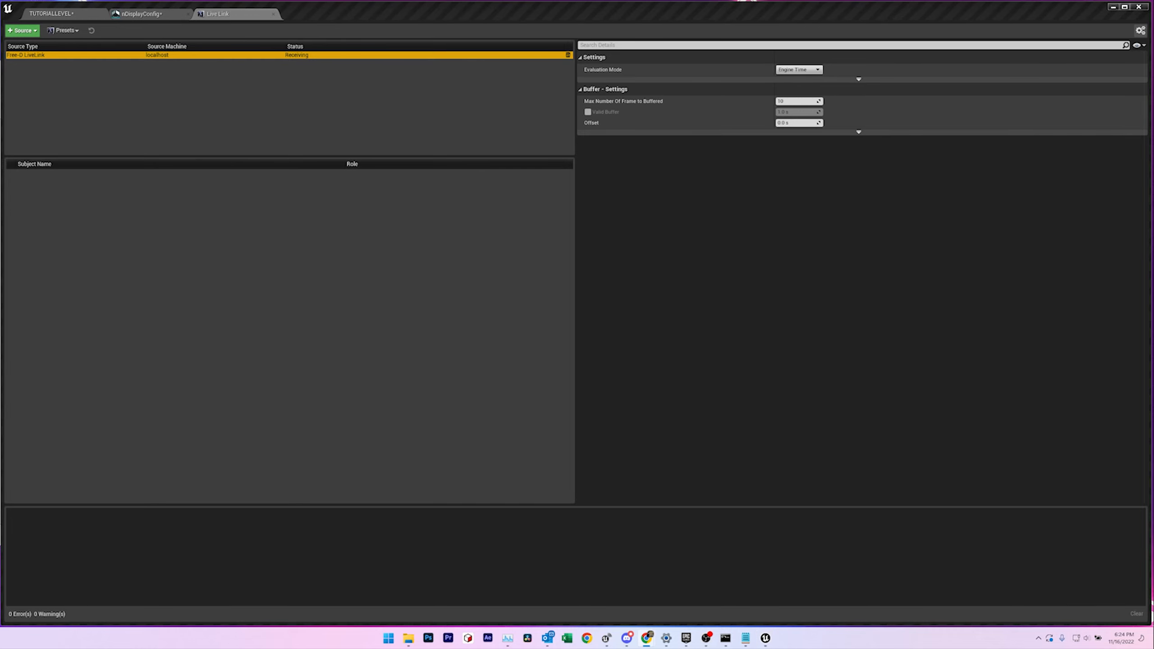
Step: Switch to the AXIBO page in the browser, move its window clear of the source list, and start LiveLink from Virtual Production
{"action": "key", "text": "alt+Tab"}
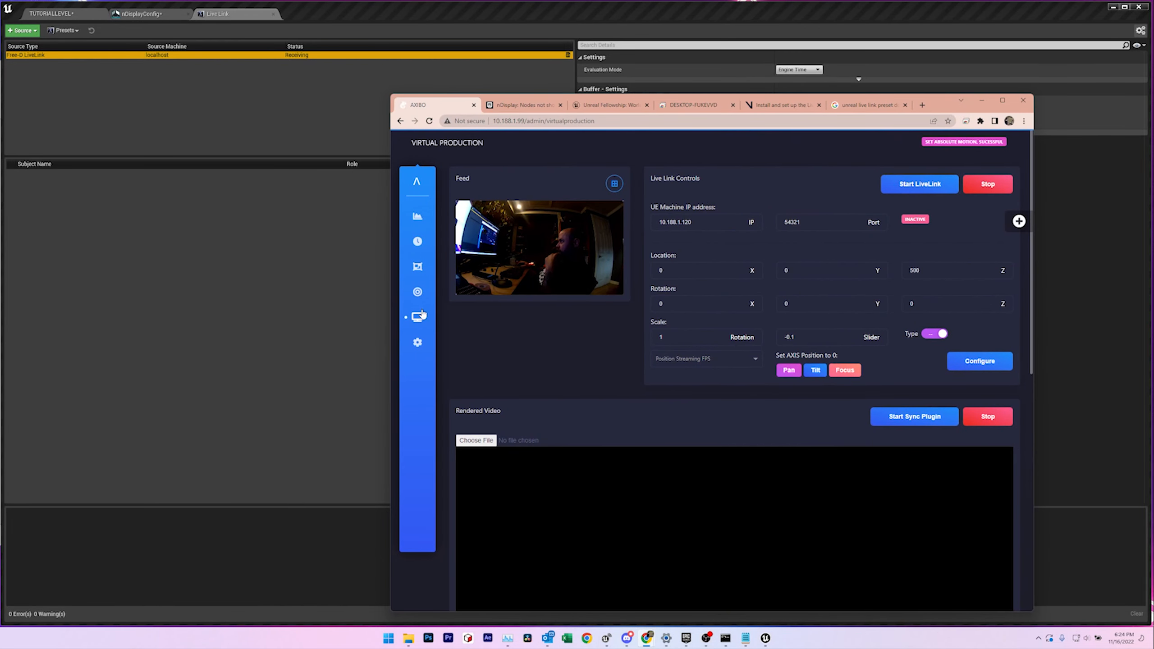
{"action": "left_click", "coordinate": [418, 296]}
{"action": "left_click", "coordinate": [417, 317]}
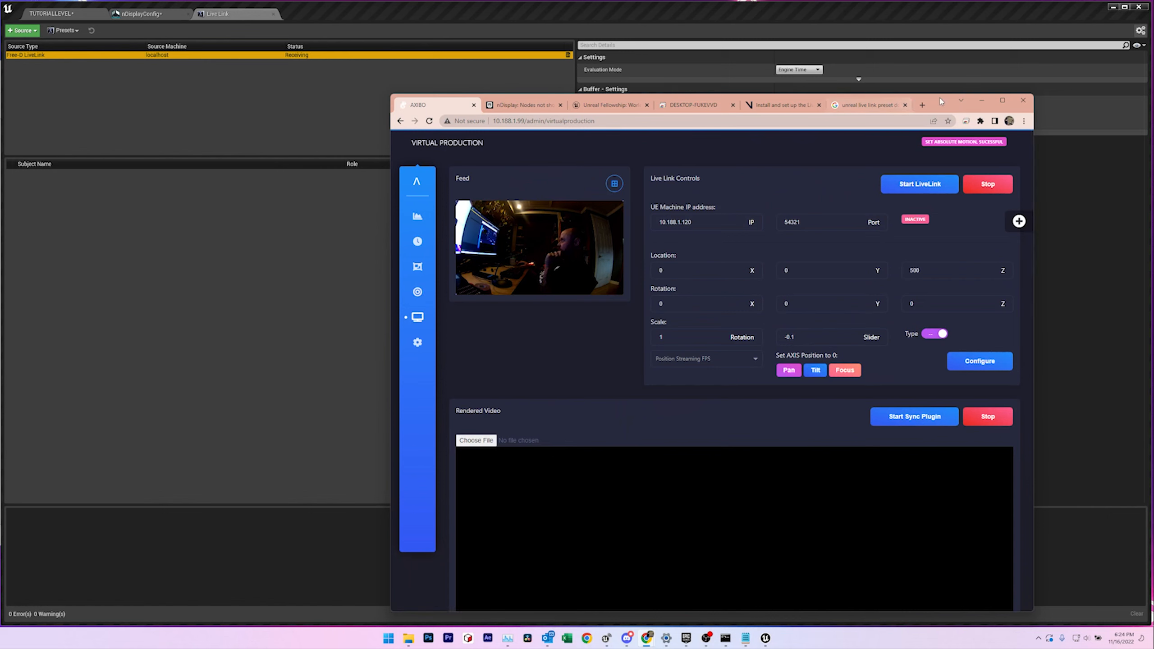
{"action": "left_click_drag", "start_coordinate": [940, 108], "coordinate": [717, 230]}
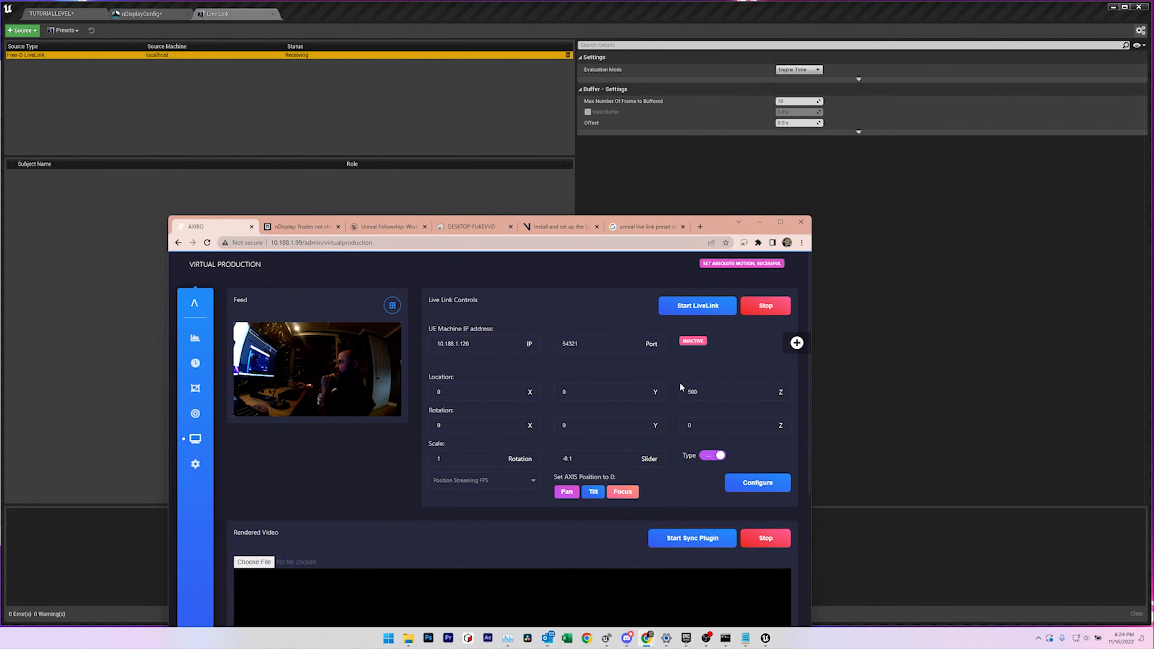
{"action": "left_click", "coordinate": [707, 309]}
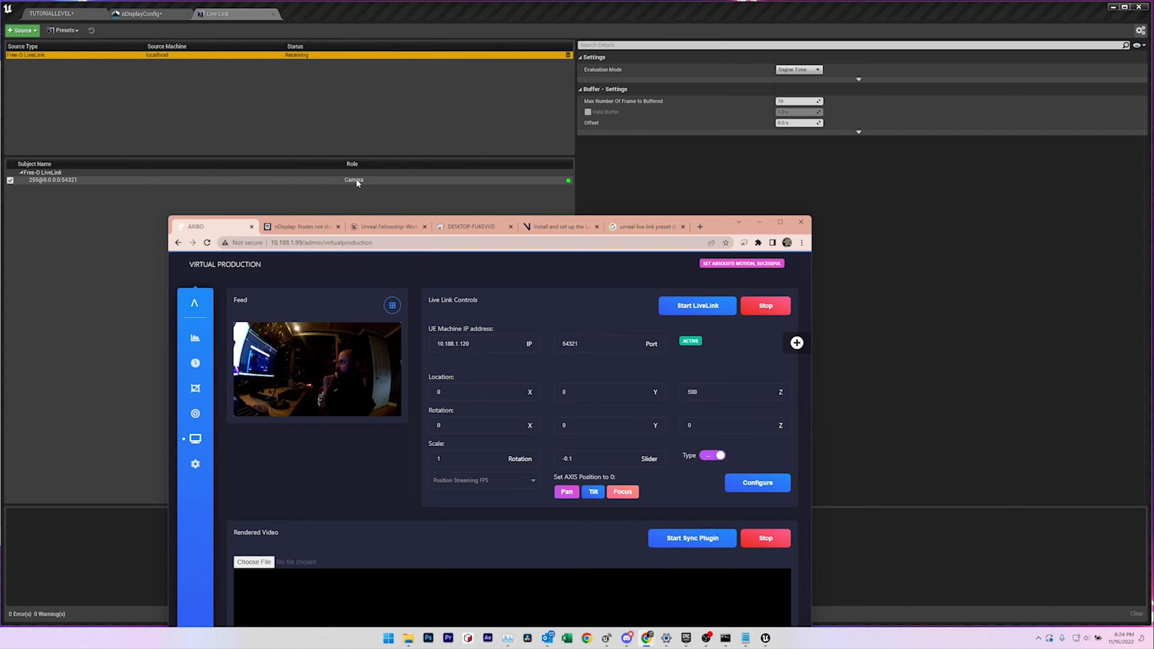
Step: Review the UE machine IP address, port and Z location in the AXIBO Live Link Controls, then move the browser aside
{"action": "left_click_drag", "start_coordinate": [481, 348], "coordinate": [459, 343]}
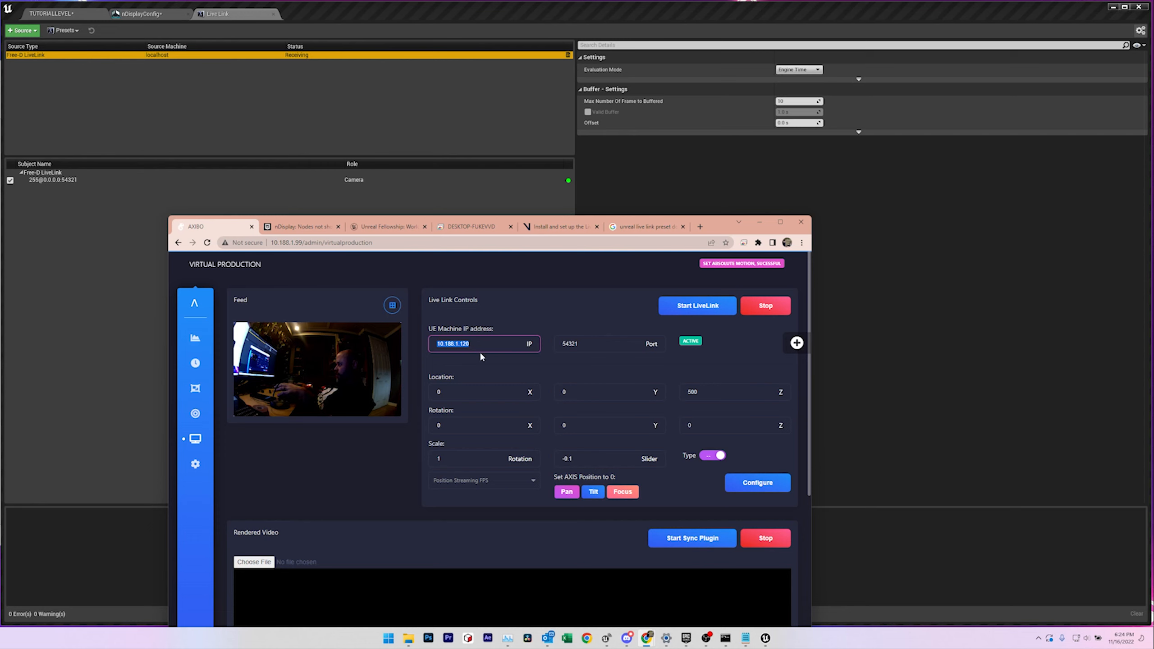
{"action": "left_click_drag", "start_coordinate": [595, 340], "coordinate": [561, 341]}
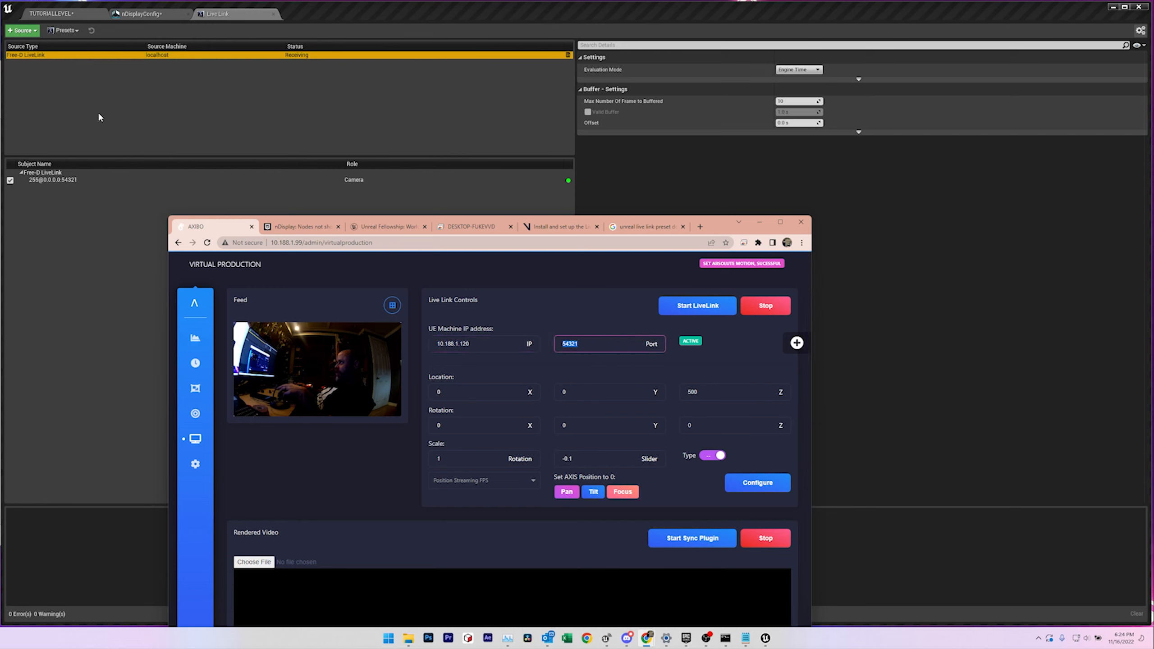
{"action": "left_click", "coordinate": [603, 344]}
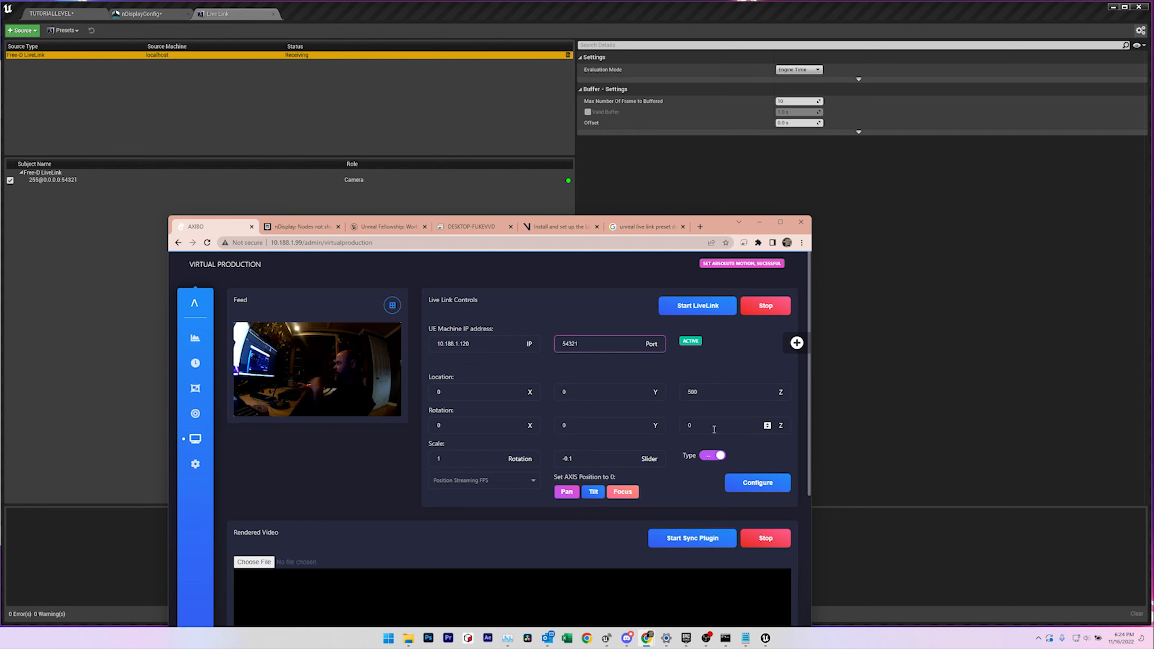
{"action": "left_click", "coordinate": [726, 393]}
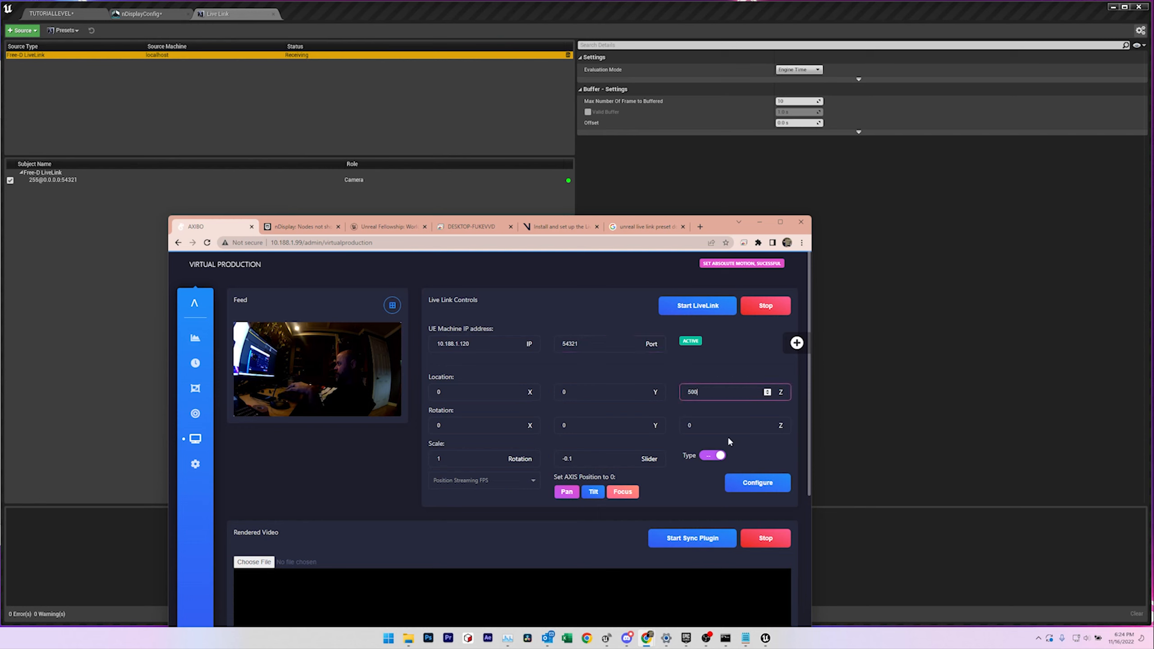
{"action": "left_click_drag", "start_coordinate": [716, 227], "coordinate": [0, 89]}
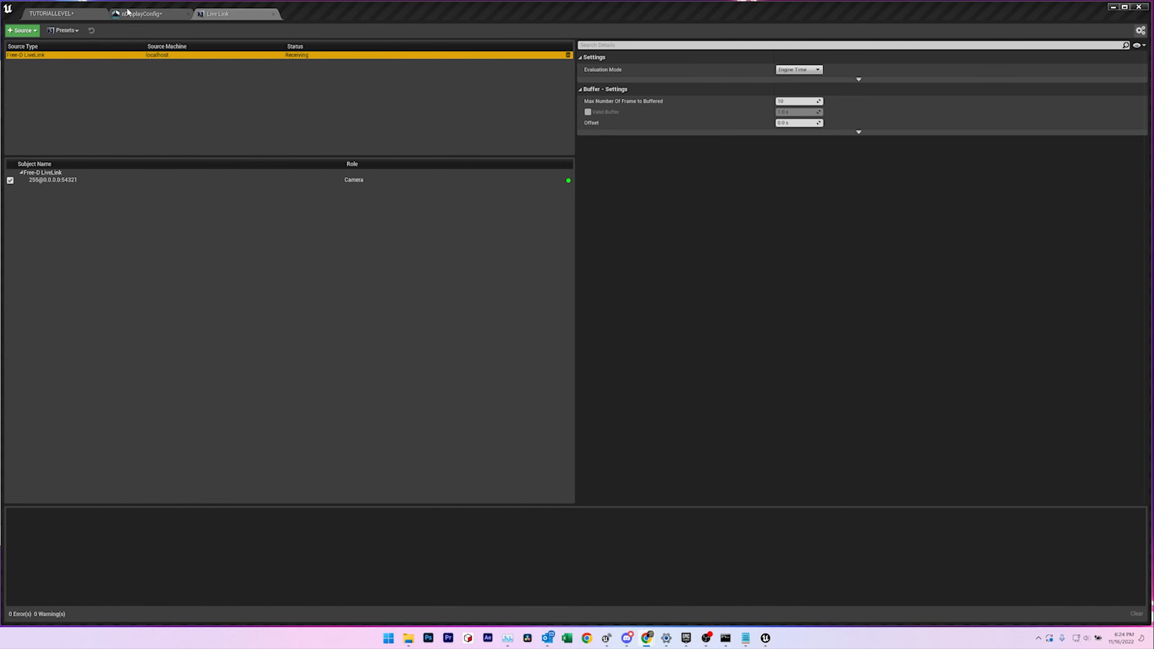
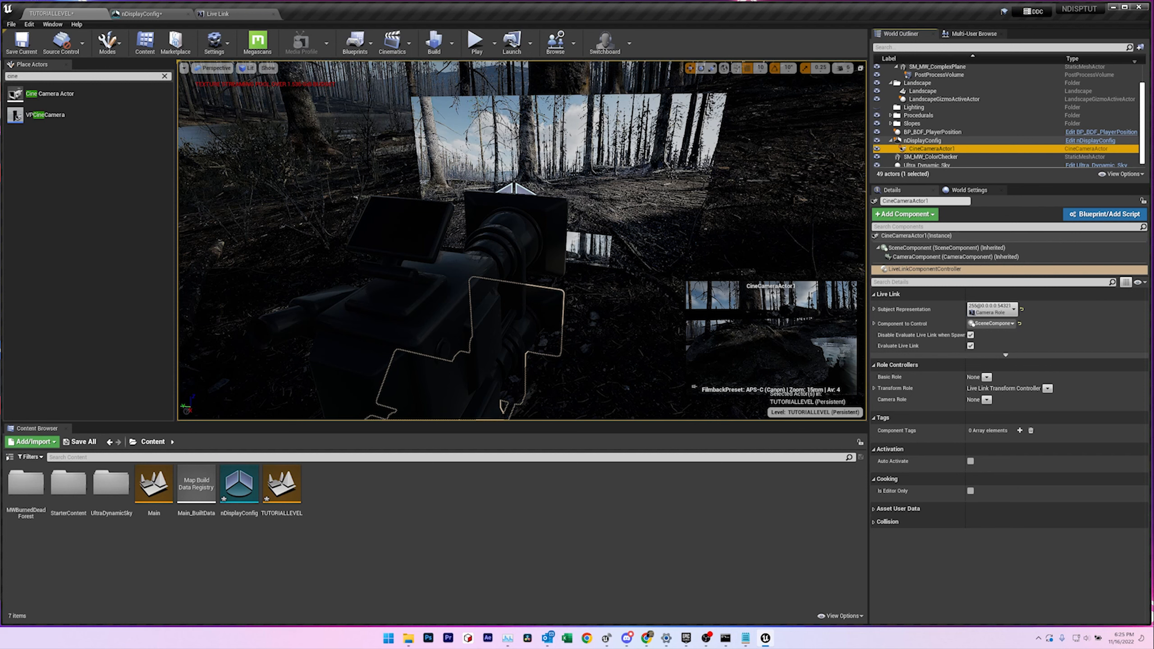
Step: Switch back to the AXIBO browser window, set the Live Link Z location to 100 and apply the configuration
{"action": "key", "text": "alt+Tab"}
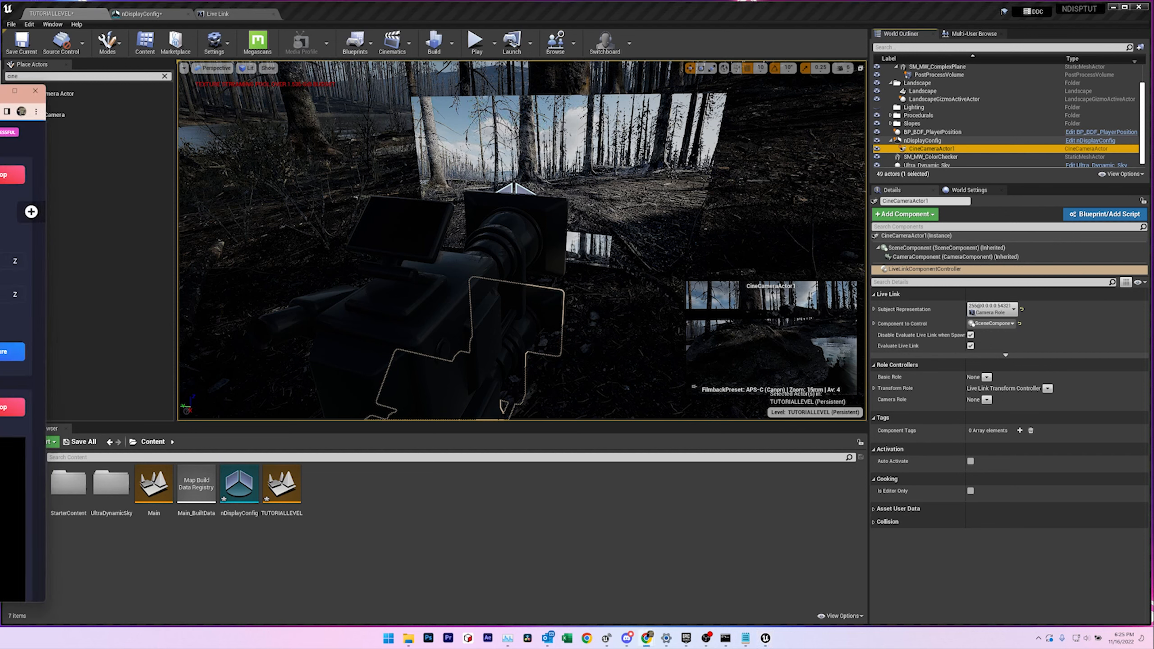
{"action": "left_click_drag", "start_coordinate": [1, 94], "coordinate": [201, 119]}
{"action": "left_click", "coordinate": [172, 287]}
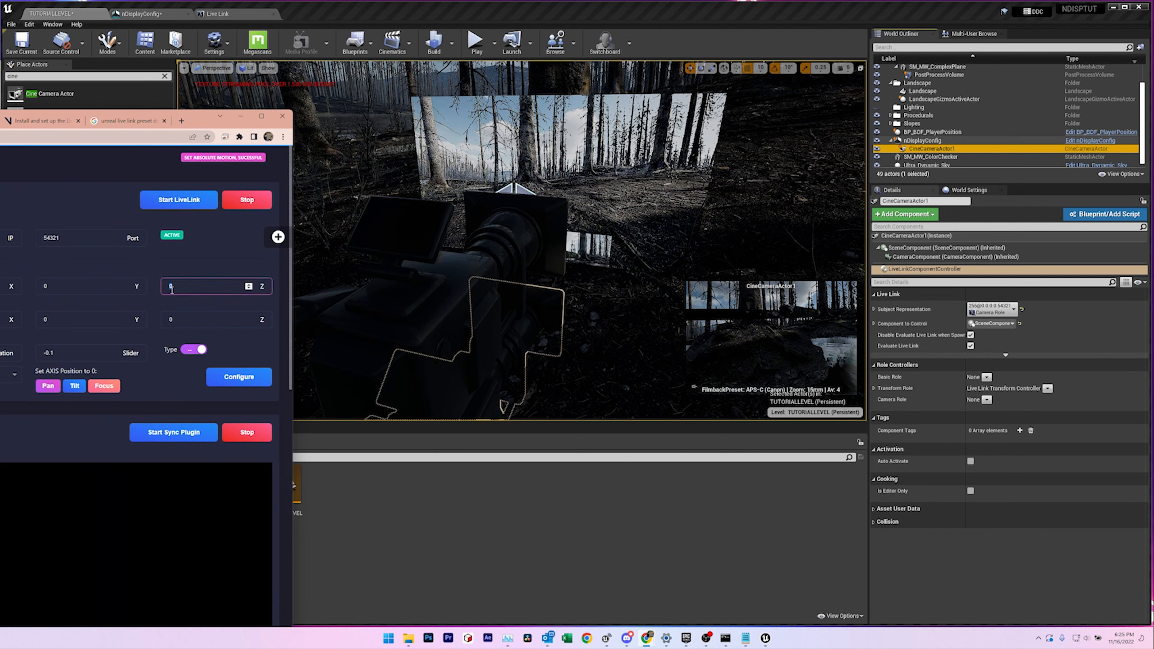
{"action": "type", "text": "100"}
{"action": "left_click", "coordinate": [237, 381]}
Step: Configure the Live Link Z location as 0, then as 50, to test the virtual camera's height
{"action": "left_click", "coordinate": [200, 284]}
{"action": "left_click_drag", "start_coordinate": [200, 284], "coordinate": [153, 286]}
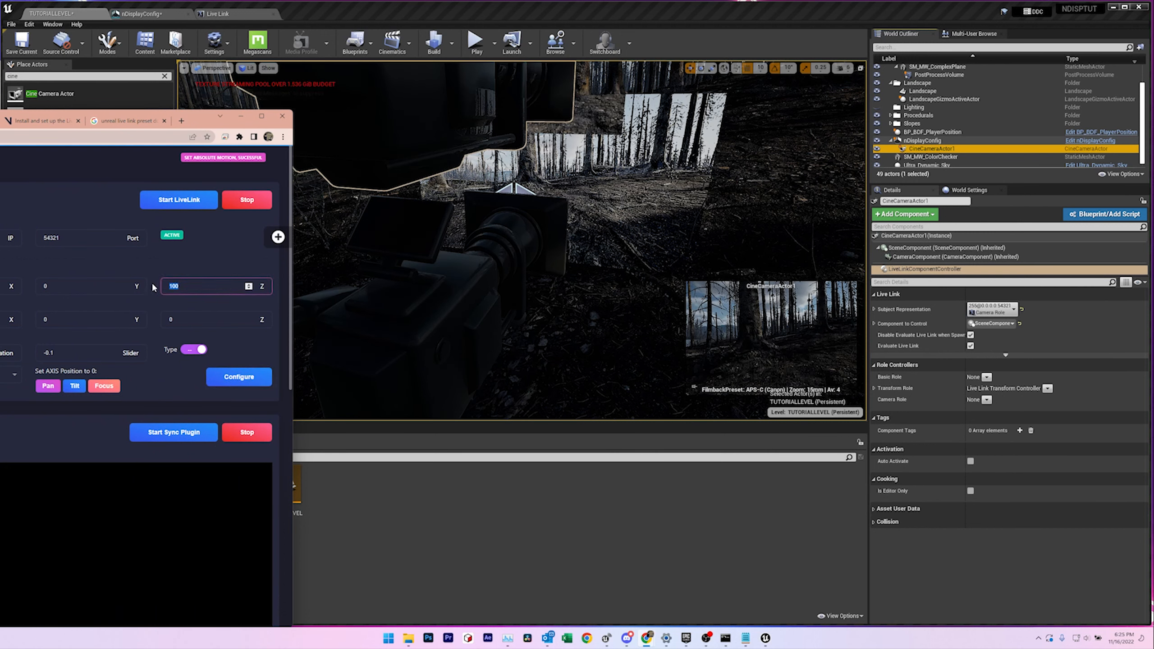
{"action": "type", "text": "0"}
{"action": "left_click", "coordinate": [238, 381]}
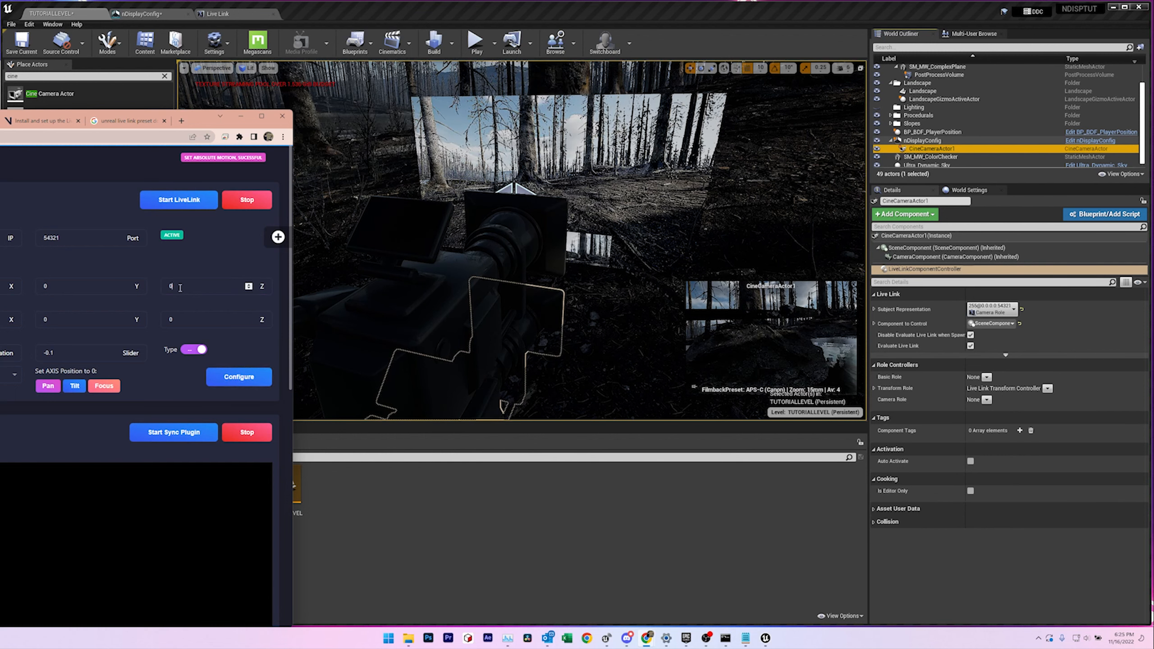
{"action": "left_click_drag", "start_coordinate": [180, 288], "coordinate": [154, 291]}
{"action": "left_click", "coordinate": [238, 378]}
Step: Set the Live Link Z location to 40 and apply the configuration
{"action": "left_click_drag", "start_coordinate": [195, 286], "coordinate": [155, 285]}
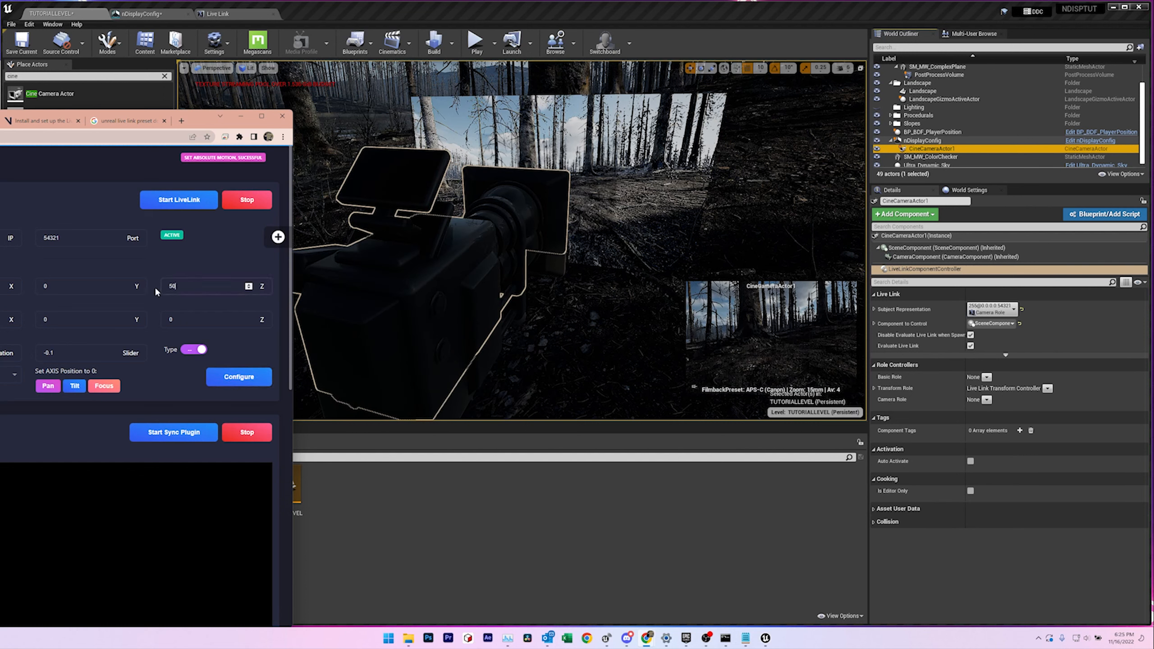
{"action": "type", "text": "40"}
{"action": "left_click", "coordinate": [240, 377]}
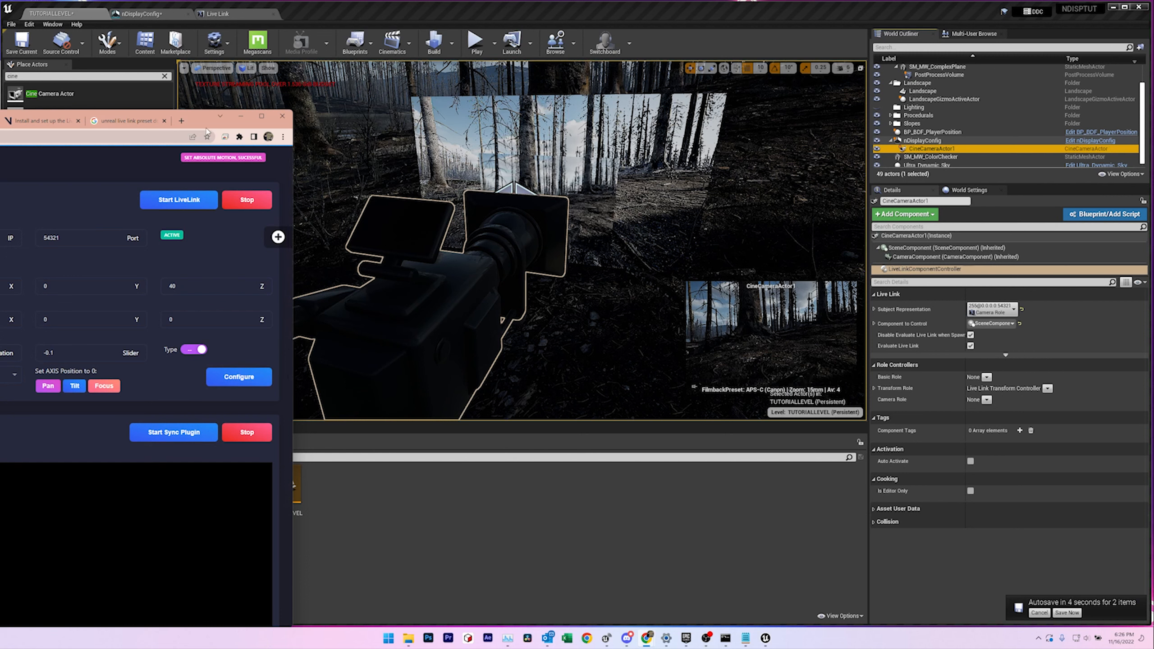
Step: Open AXIBO's motion controls, pan and tilt the physical camera with the joystick, and close the controls
{"action": "left_click", "coordinate": [278, 237]}
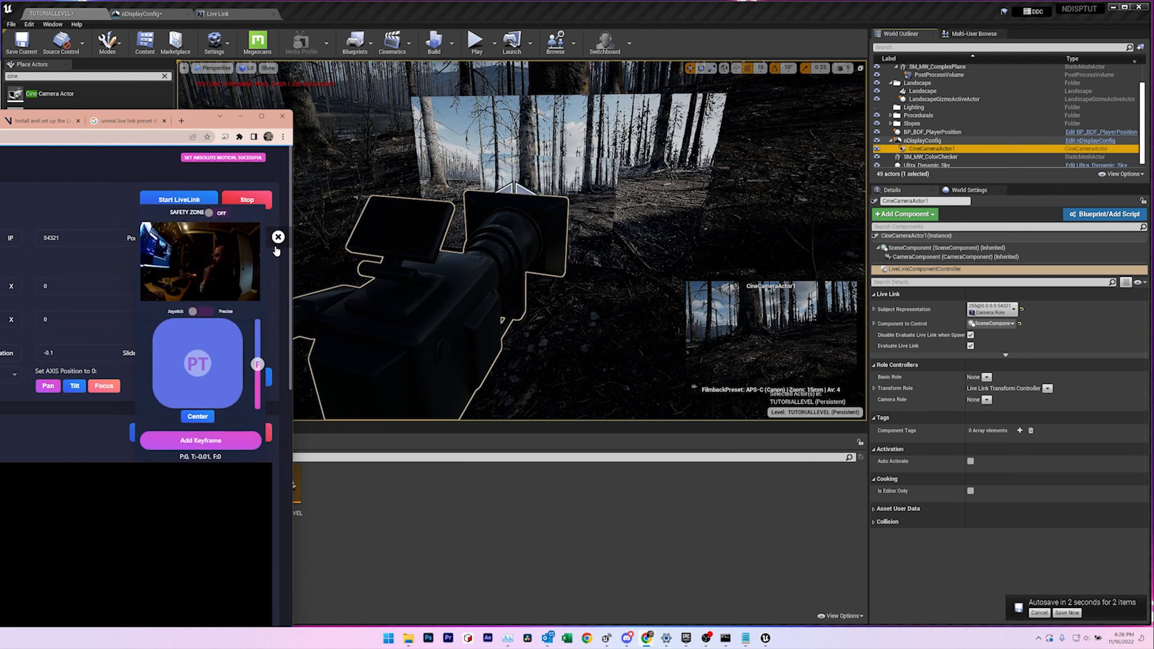
{"action": "left_click_drag", "start_coordinate": [197, 364], "coordinate": [159, 327]}
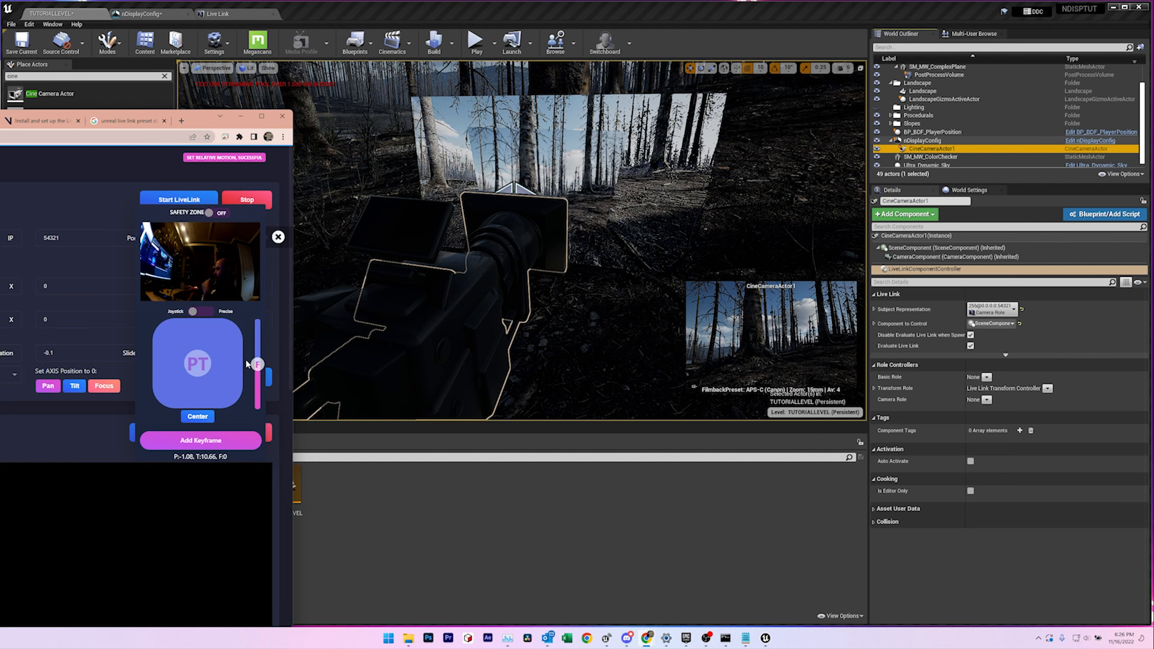
{"action": "left_click_drag", "start_coordinate": [198, 377], "coordinate": [229, 375]}
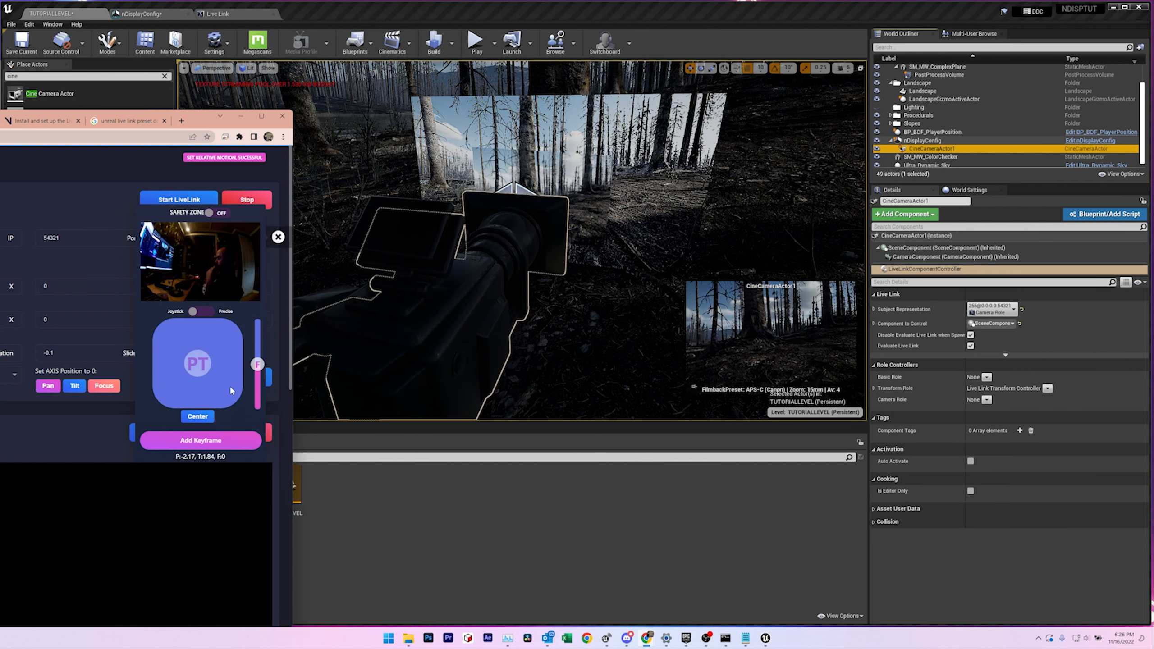
{"action": "left_click", "coordinate": [278, 237]}
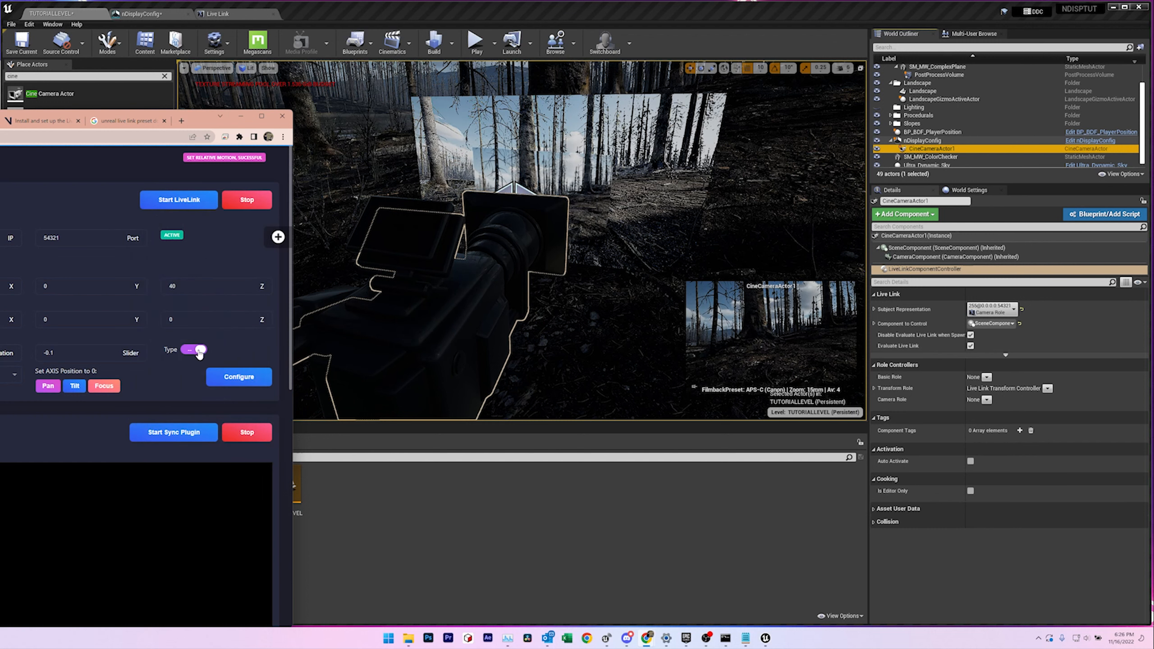
Step: Toggle the Live Link Type switch off and back on
{"action": "left_click", "coordinate": [278, 237]}
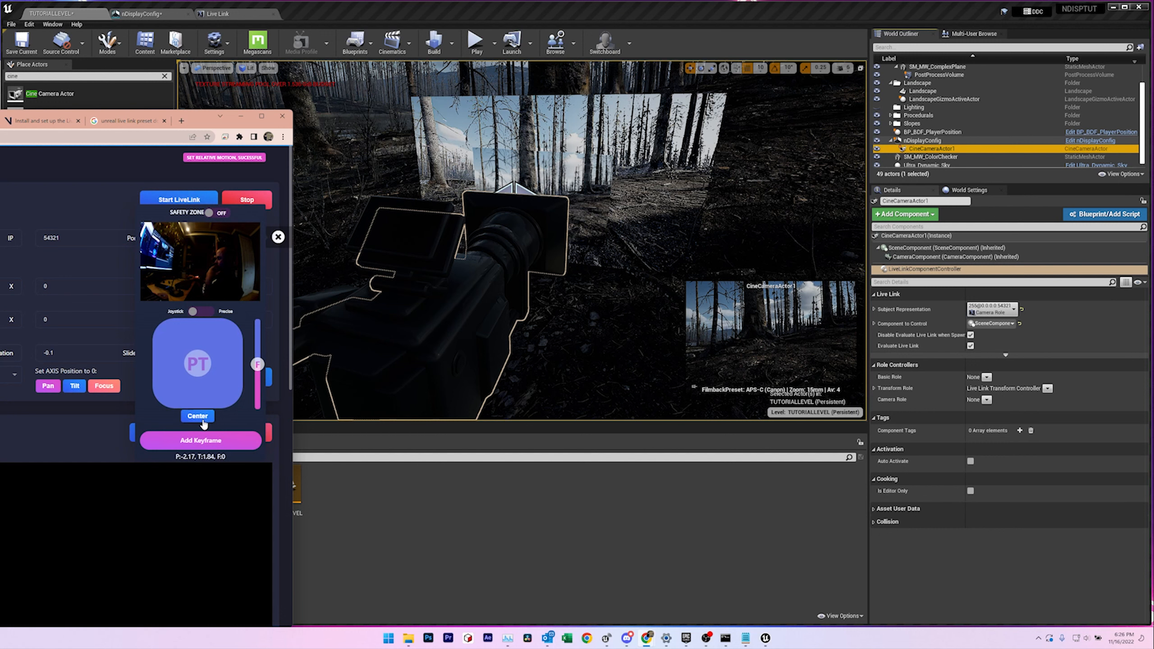
{"action": "left_click", "coordinate": [278, 236]}
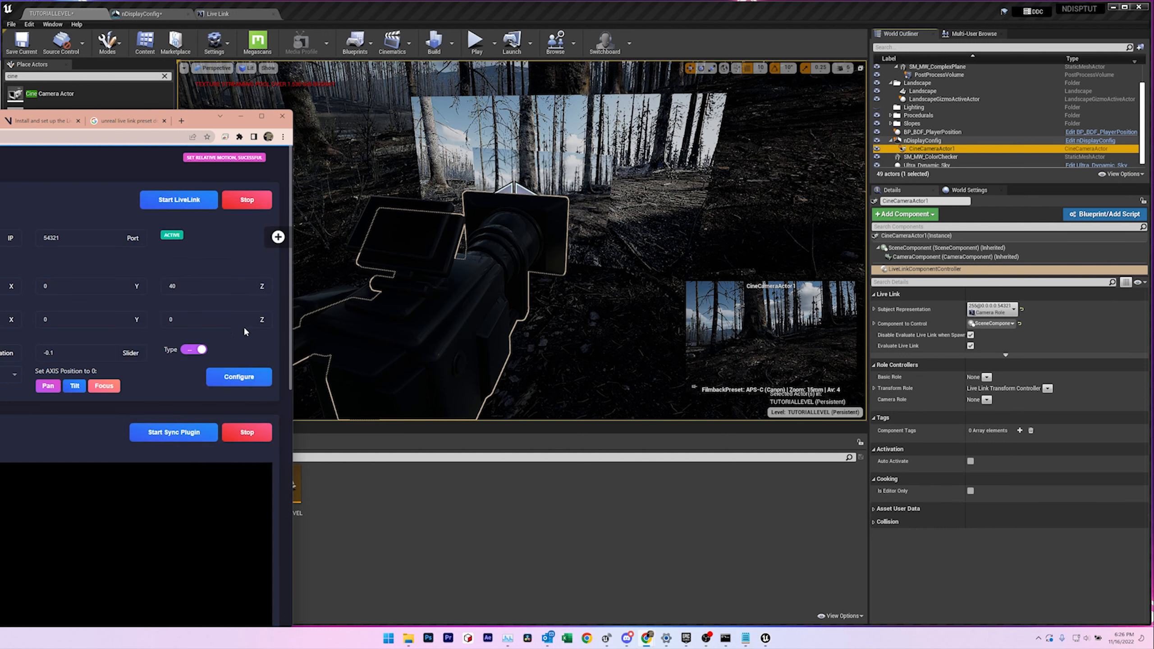
{"action": "left_click", "coordinate": [186, 350]}
{"action": "left_click", "coordinate": [196, 350]}
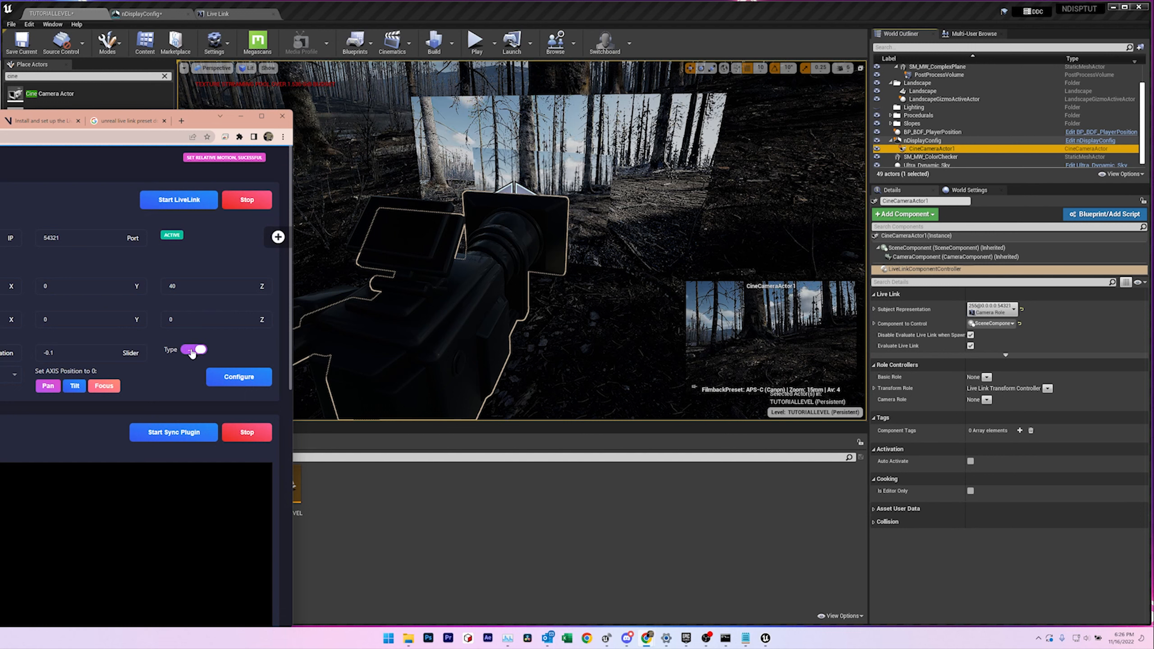
{"action": "left_click", "coordinate": [197, 352]}
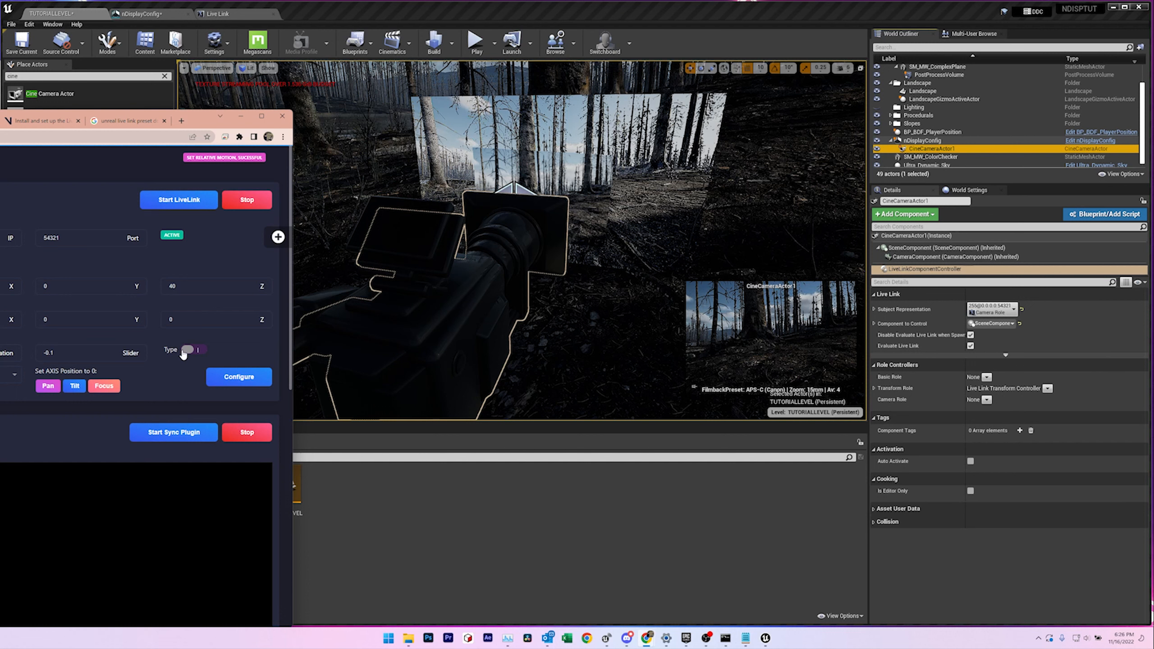
{"action": "left_click", "coordinate": [184, 350]}
Step: Open AXIBO's motion controls, review the Slider scale field in the Live Link controls, and move the browser window out of the way
{"action": "left_click_drag", "start_coordinate": [218, 119], "coordinate": [194, 115]}
{"action": "left_click", "coordinate": [254, 232]}
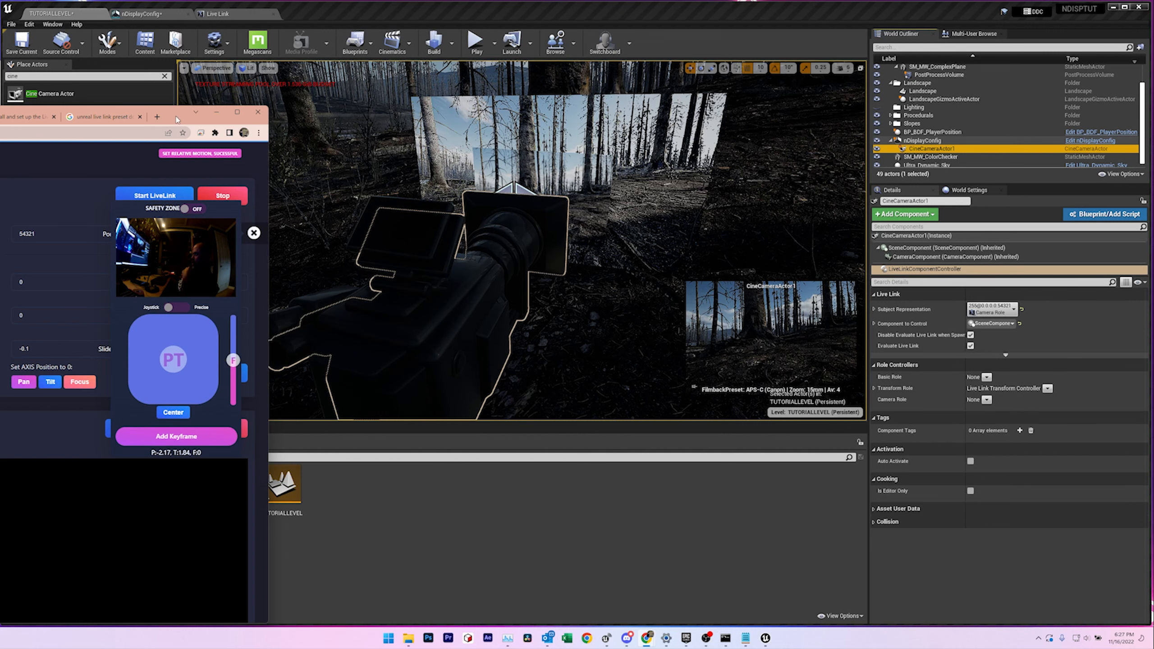
{"action": "left_click_drag", "start_coordinate": [170, 112], "coordinate": [401, 128]}
{"action": "left_click", "coordinate": [280, 370]}
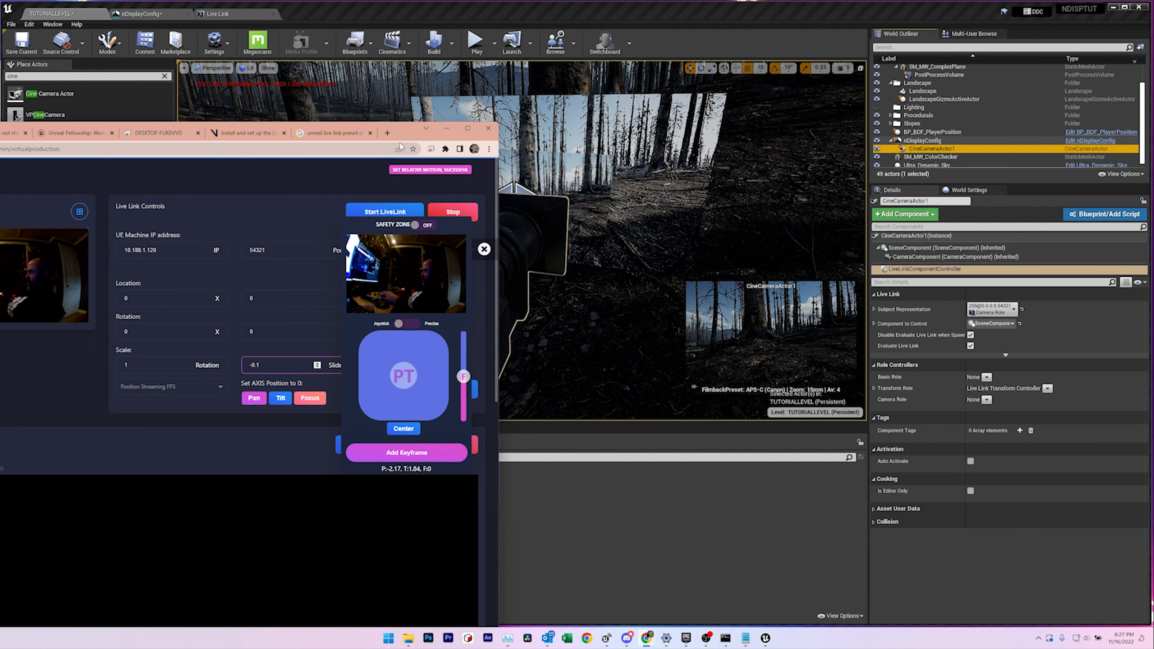
{"action": "left_click_drag", "start_coordinate": [409, 133], "coordinate": [376, 122]}
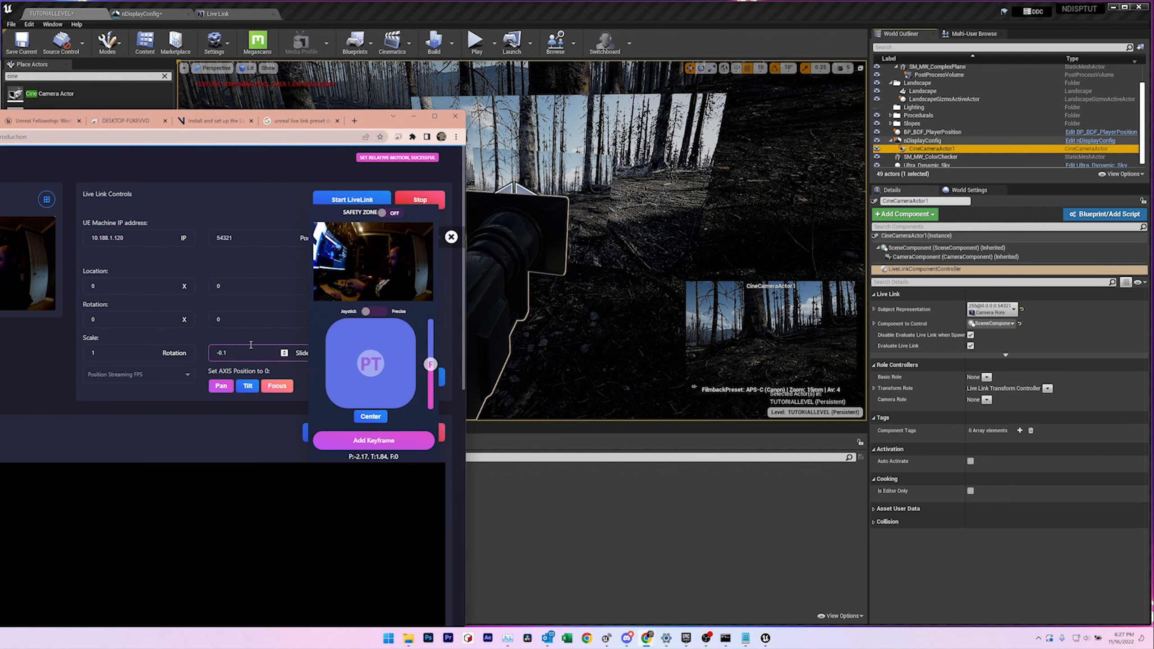
{"action": "left_click_drag", "start_coordinate": [251, 345], "coordinate": [200, 358]}
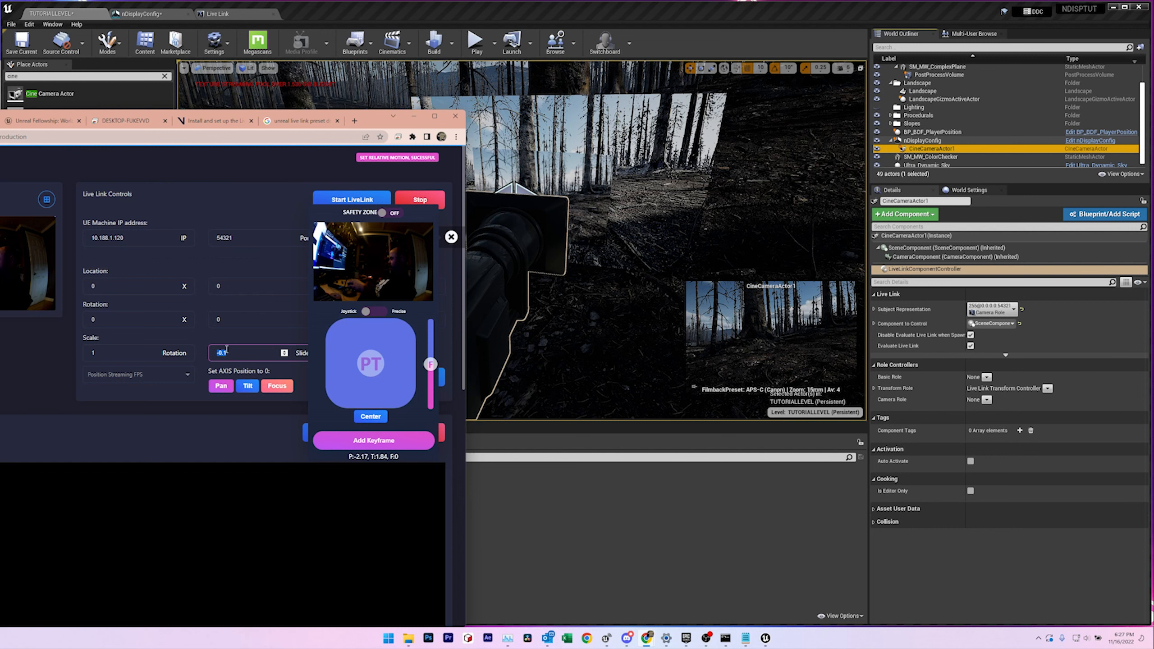
{"action": "left_click", "coordinate": [252, 351]}
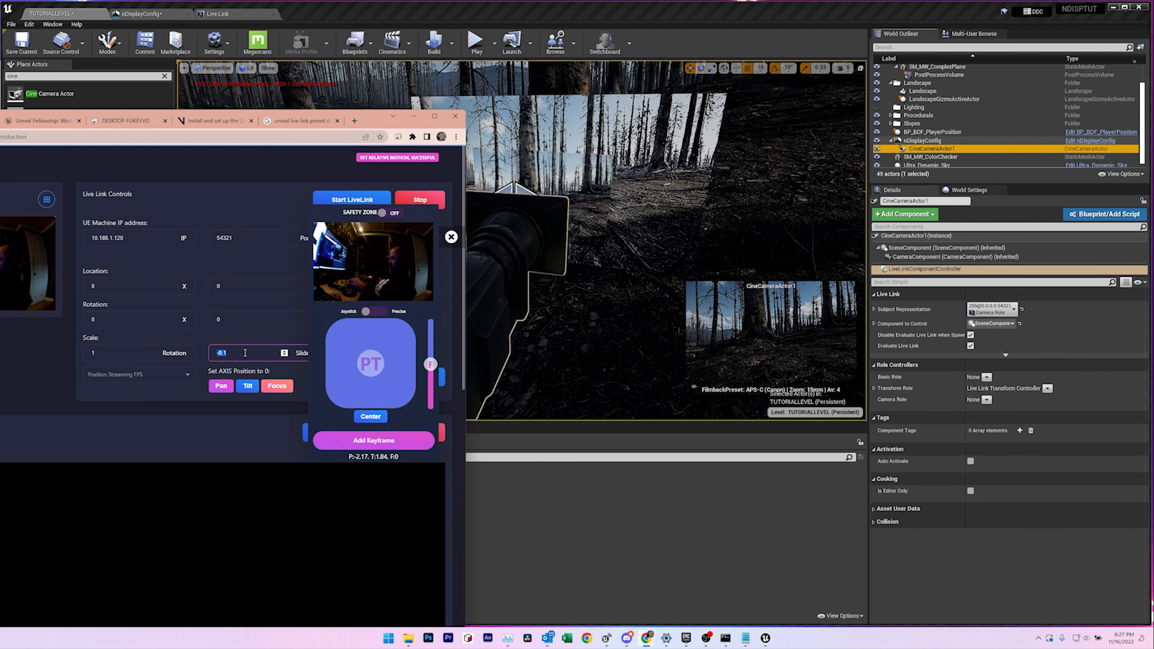
{"action": "left_click_drag", "start_coordinate": [373, 122], "coordinate": [0, 100]}
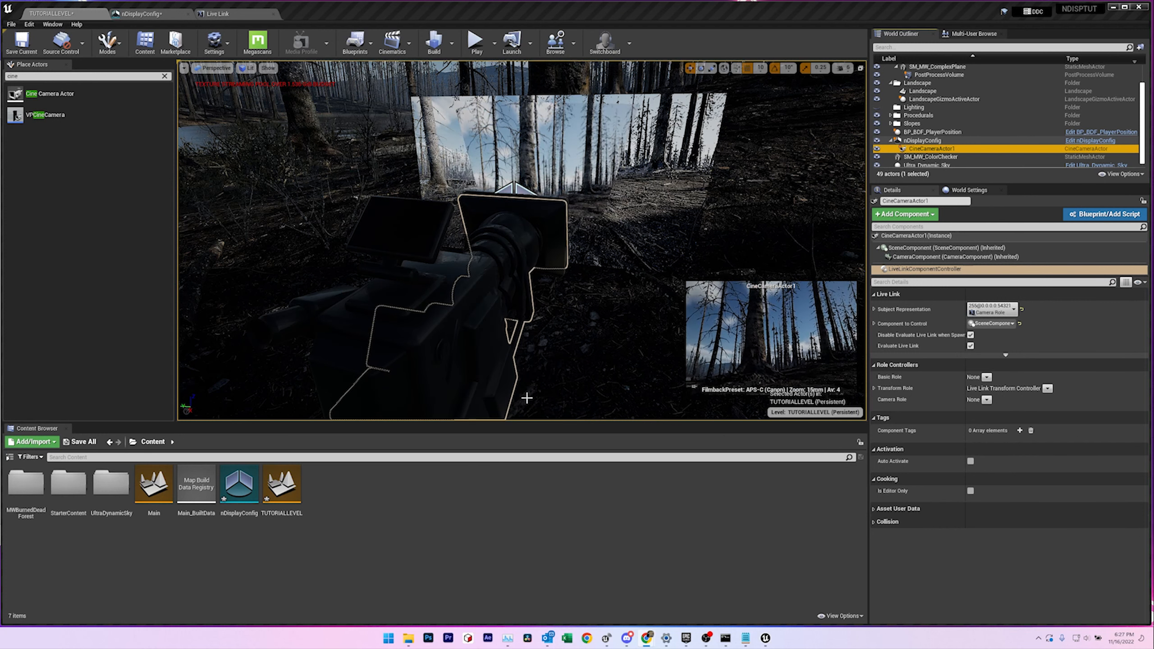
Step: Save the Live Link setup as a preset named NewLiveLinkPreset in the Content folder and check the preset list
{"action": "left_click", "coordinate": [127, 236]}
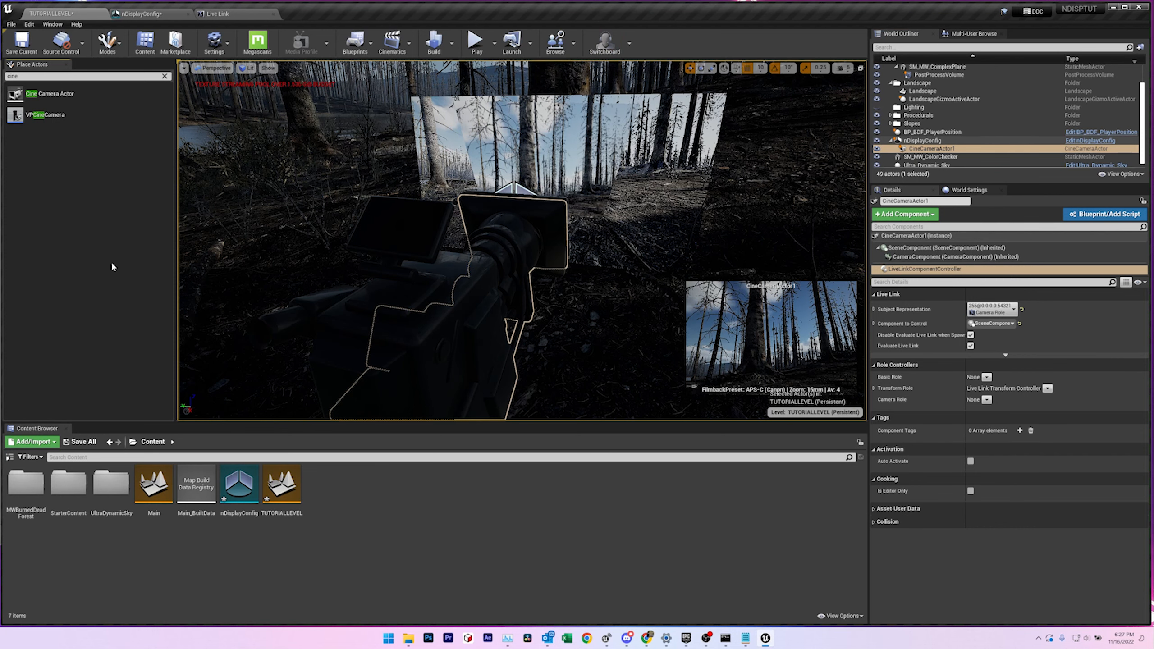
{"action": "left_click", "coordinate": [143, 14]}
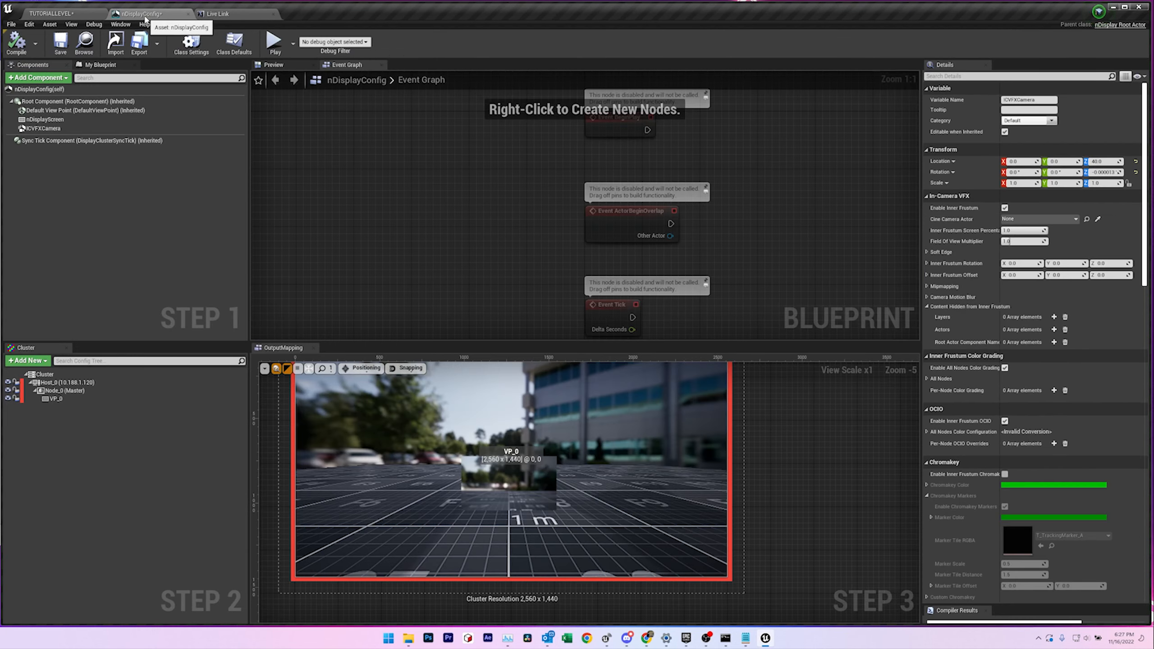
{"action": "left_click", "coordinate": [88, 15]}
{"action": "left_click", "coordinate": [220, 14]}
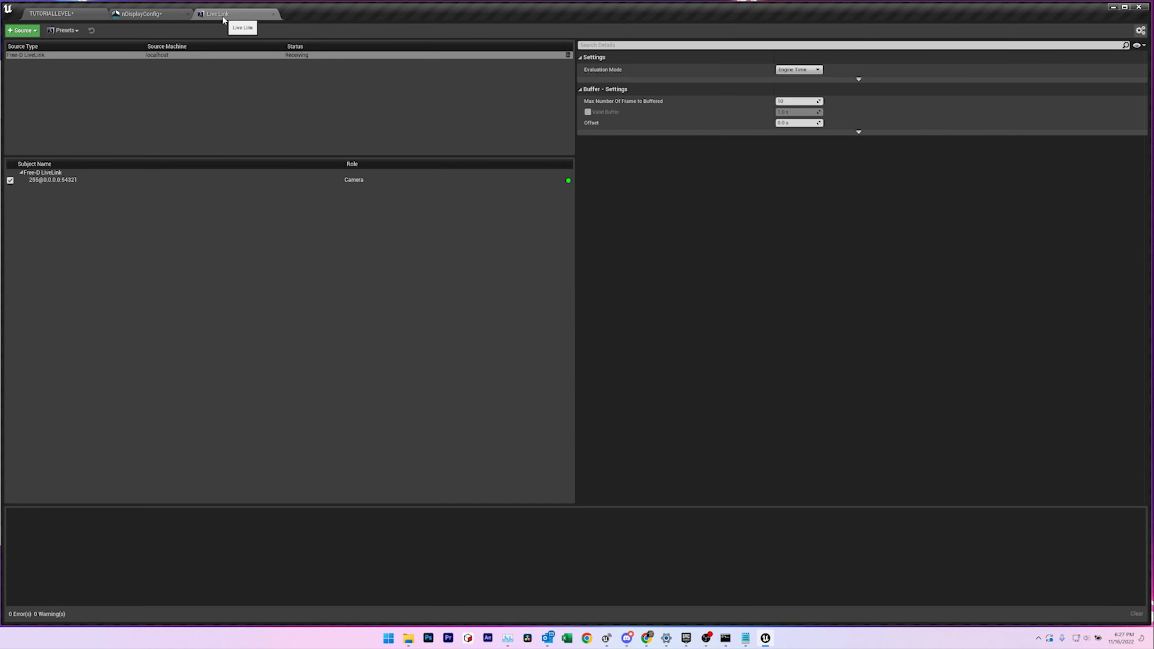
{"action": "left_click", "coordinate": [64, 31]}
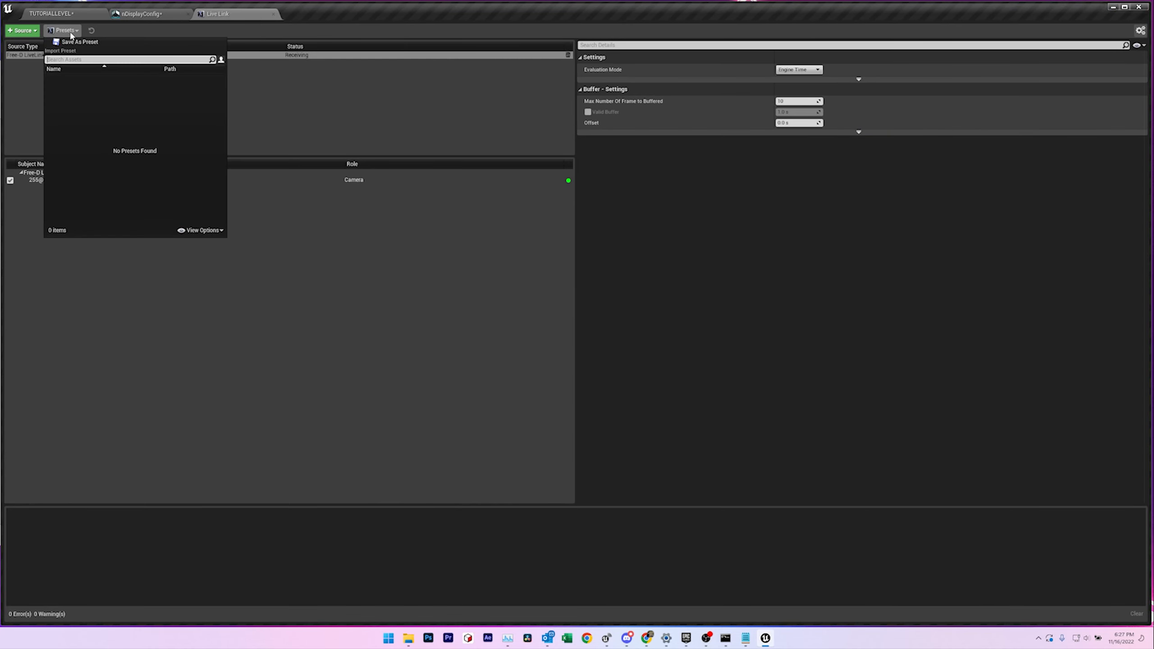
{"action": "left_click", "coordinate": [80, 42]}
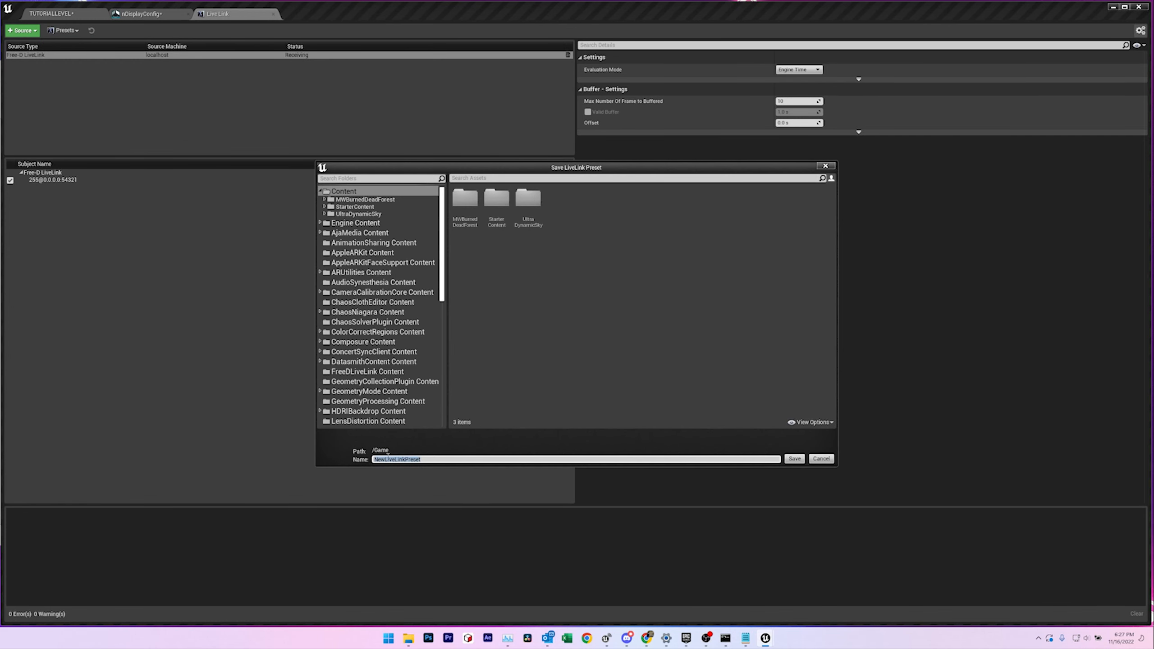
{"action": "left_click", "coordinate": [794, 459]}
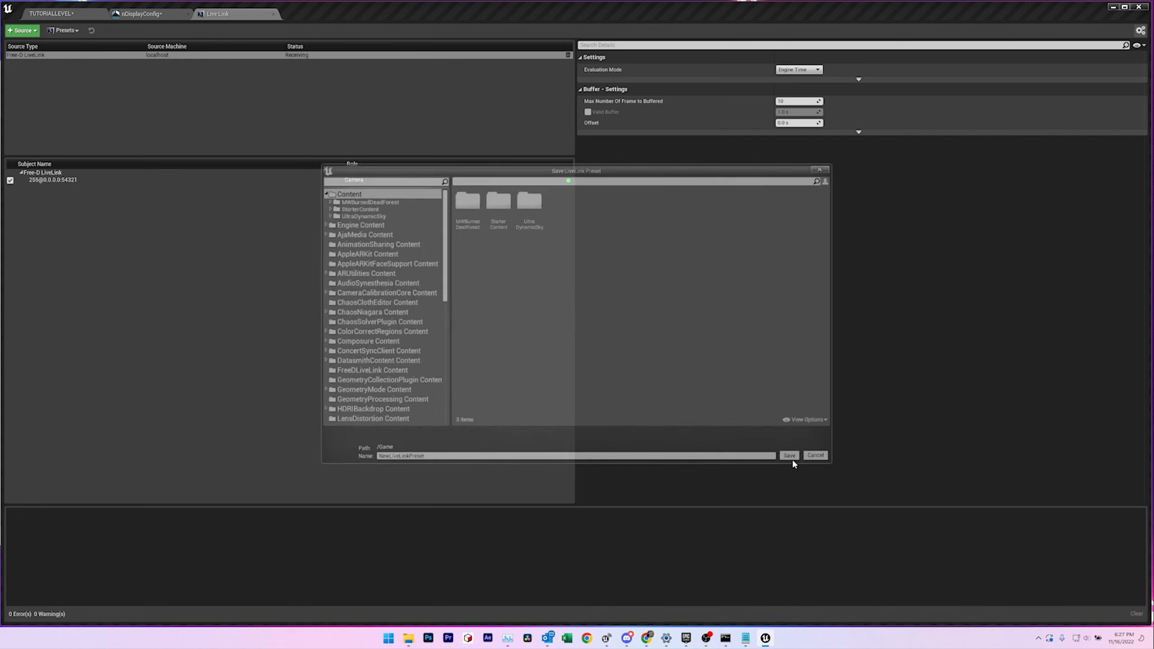
{"action": "left_click", "coordinate": [64, 31]}
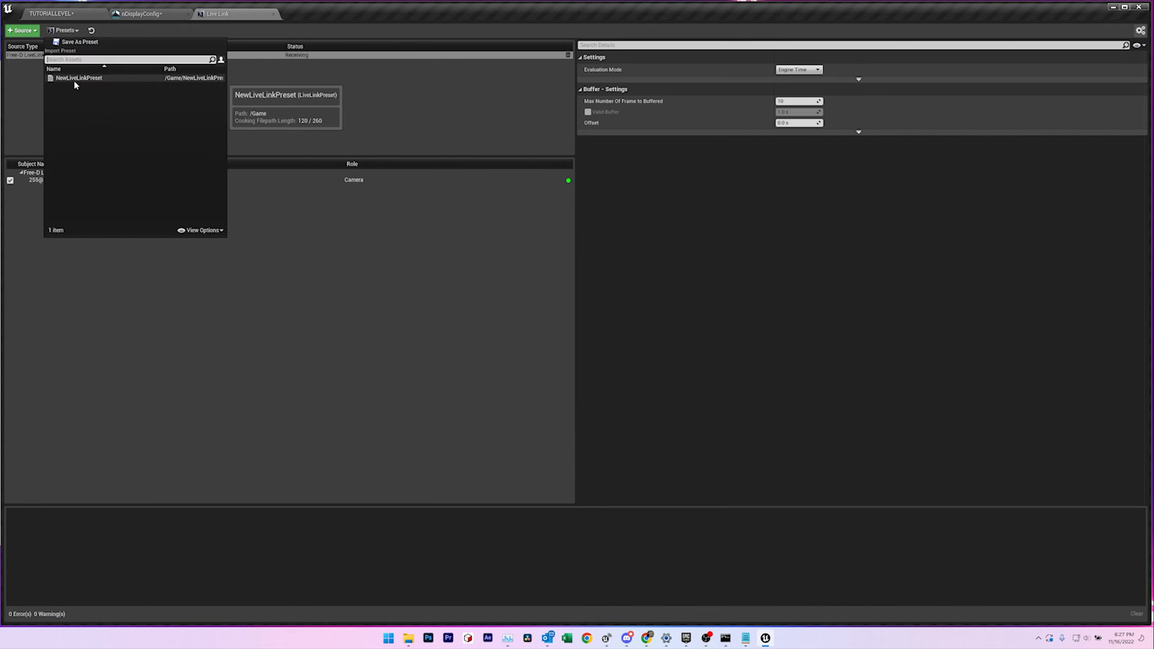
{"action": "left_click", "coordinate": [427, 123]}
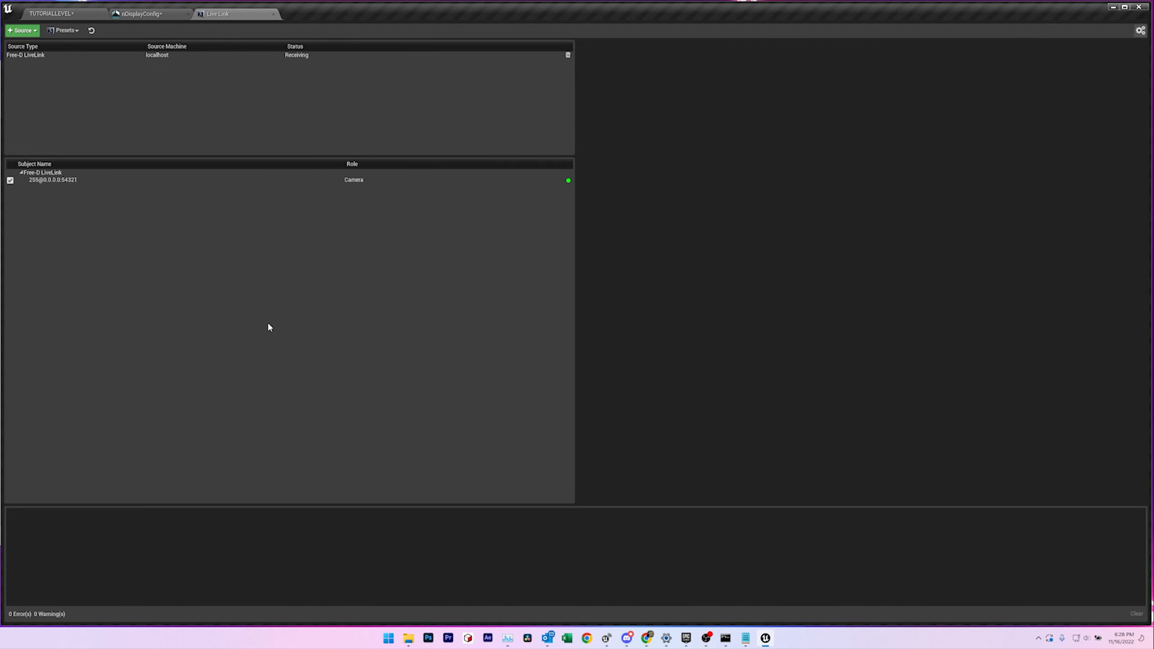
Step: Find the Live Link options in the Project Settings and set the Default Live Link Preset to NewLiveLinkPreset
{"action": "left_click", "coordinate": [83, 12]}
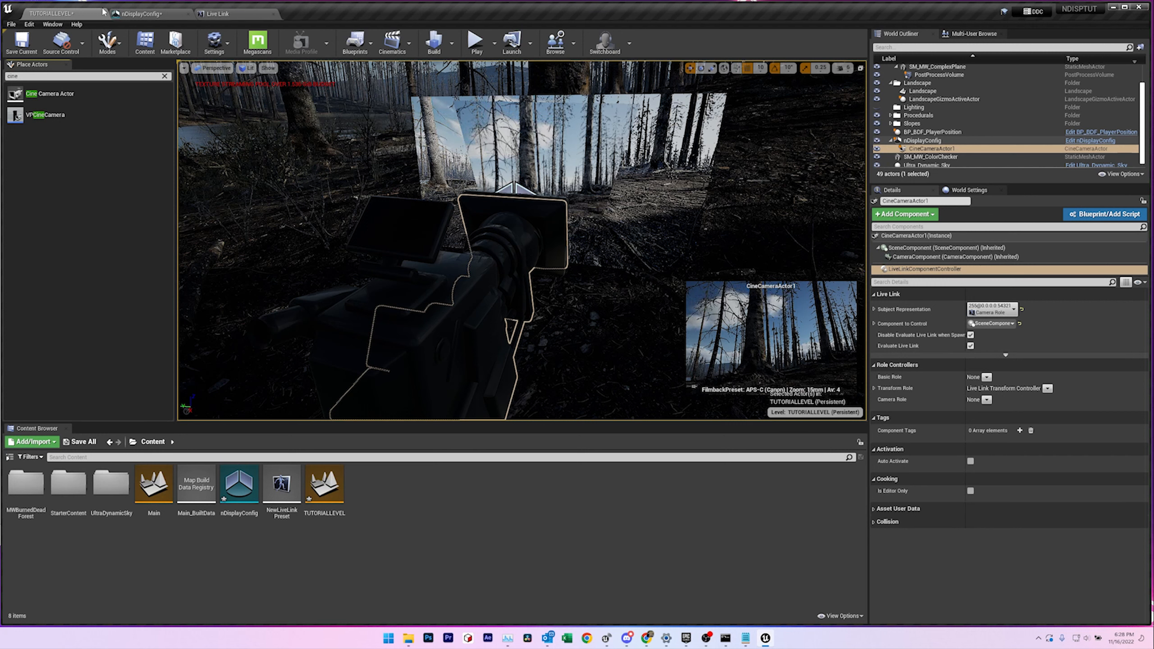
{"action": "left_click", "coordinate": [29, 23]}
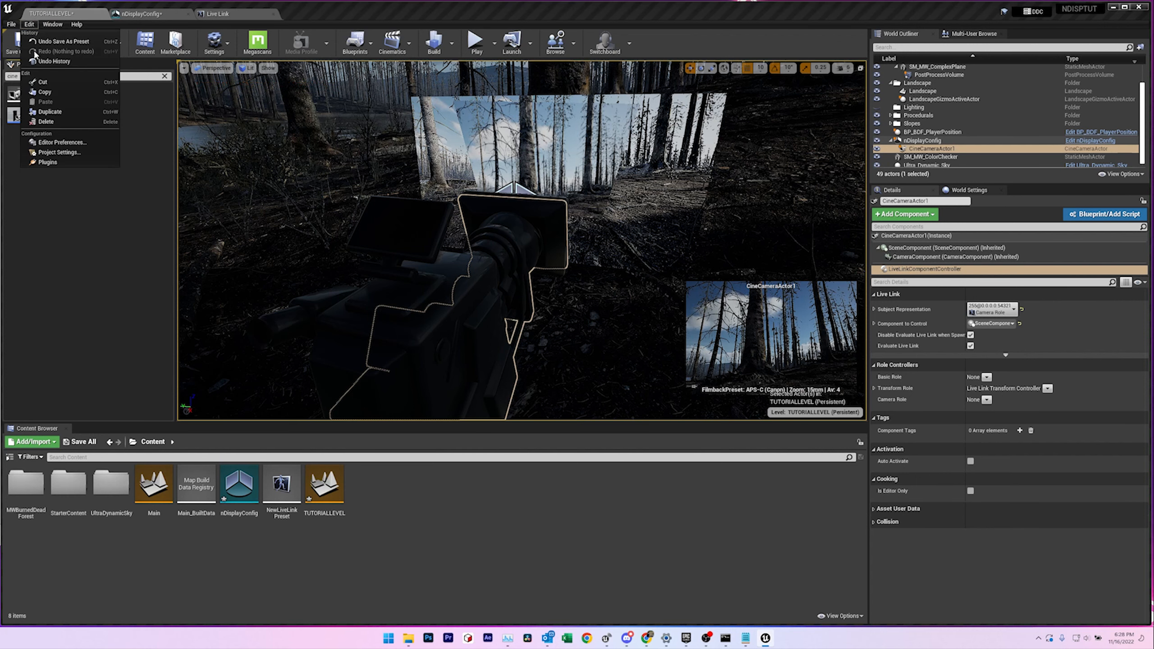
{"action": "left_click", "coordinate": [64, 152]}
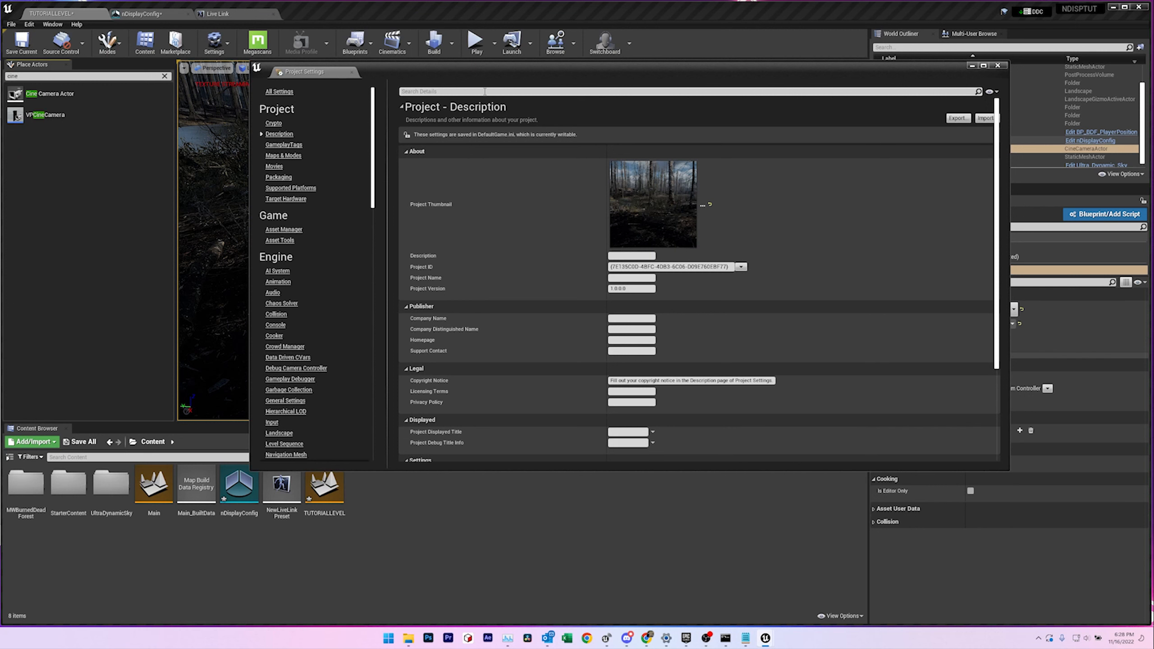
{"action": "left_click", "coordinate": [484, 92]}
{"action": "type", "text": "livelink"}
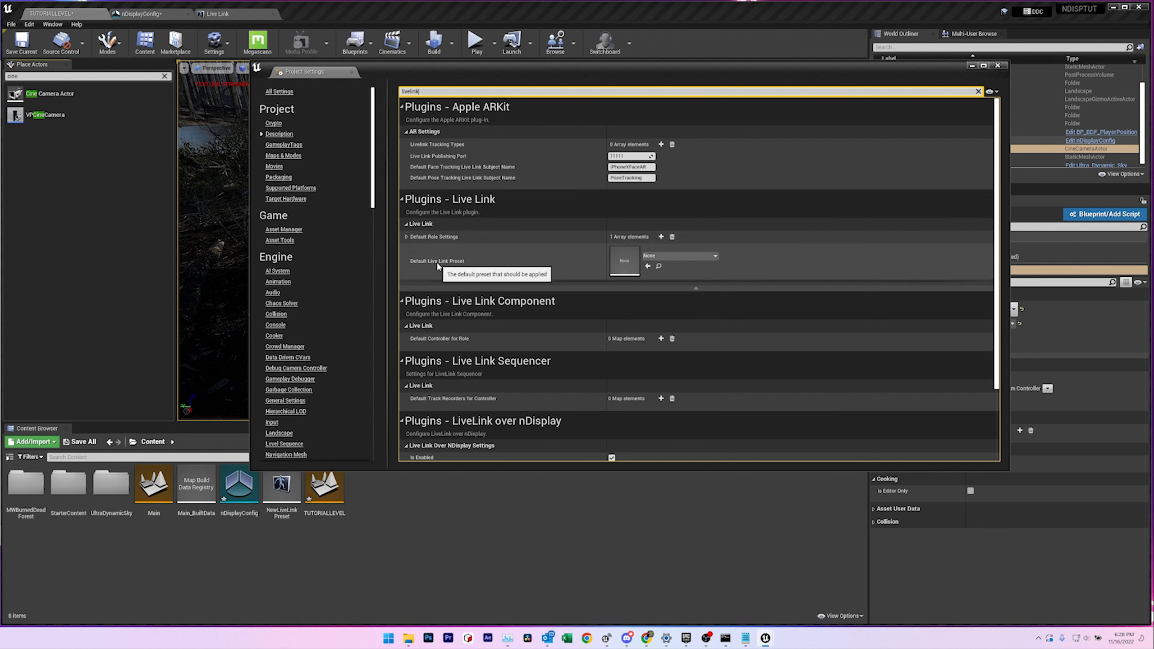
{"action": "left_click", "coordinate": [677, 256]}
{"action": "left_click", "coordinate": [677, 327]}
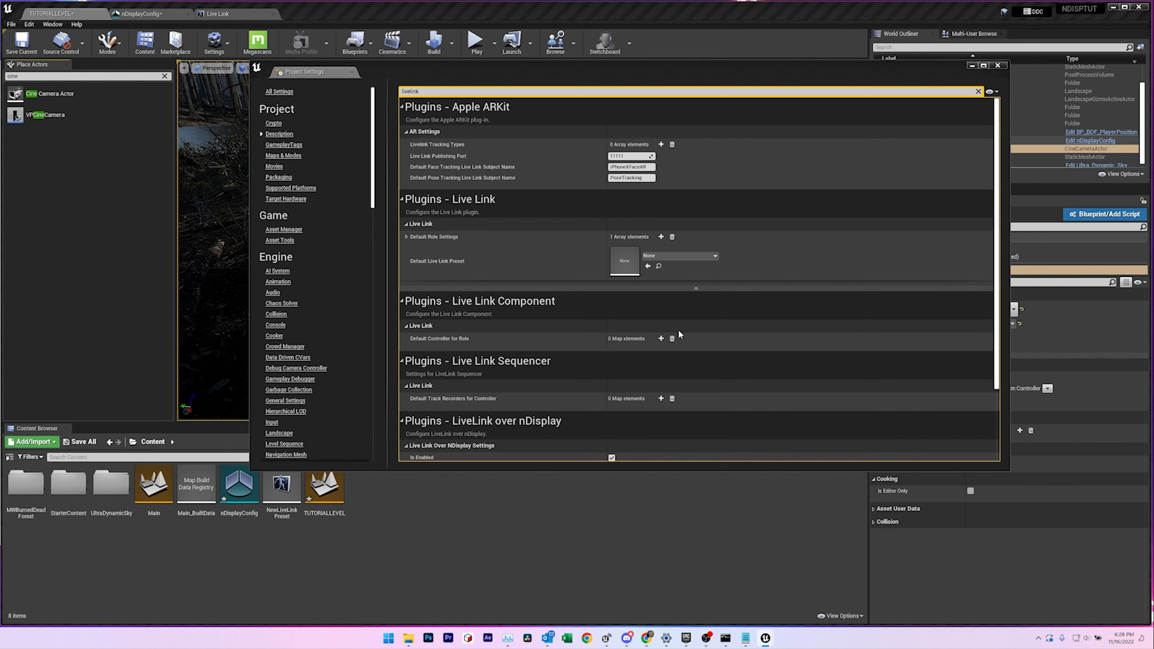
{"action": "left_click", "coordinate": [998, 65]}
Step: Reopen the Project Settings and search for "live link" to check the Default Live Link Preset
{"action": "left_click", "coordinate": [29, 24]}
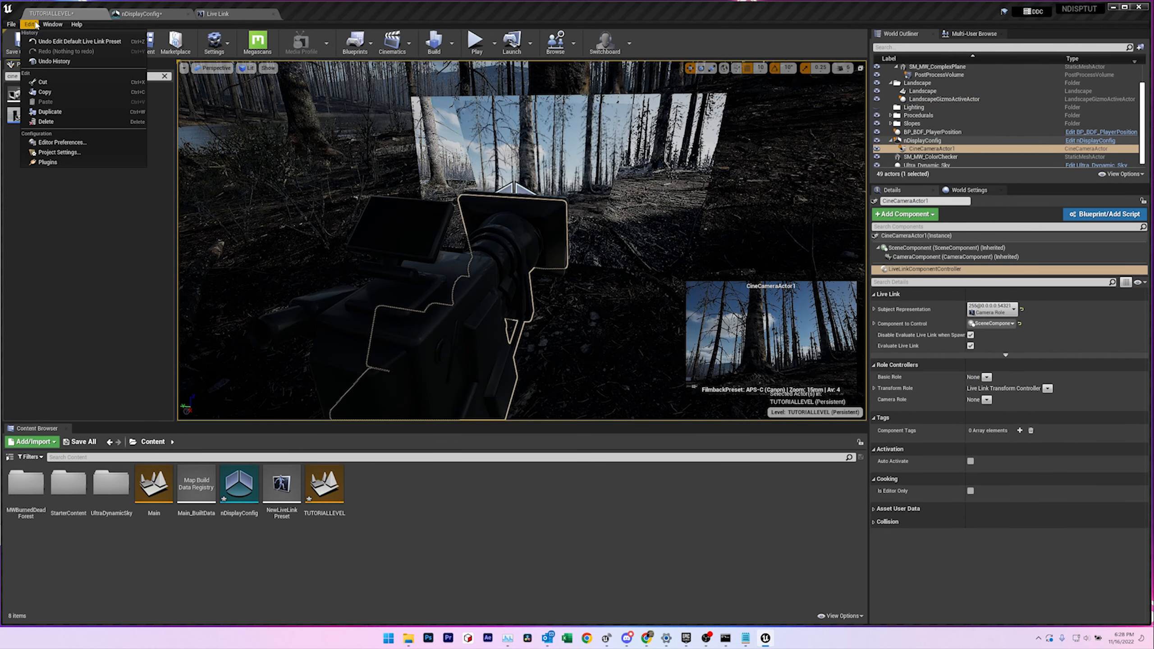
{"action": "left_click", "coordinate": [59, 151]}
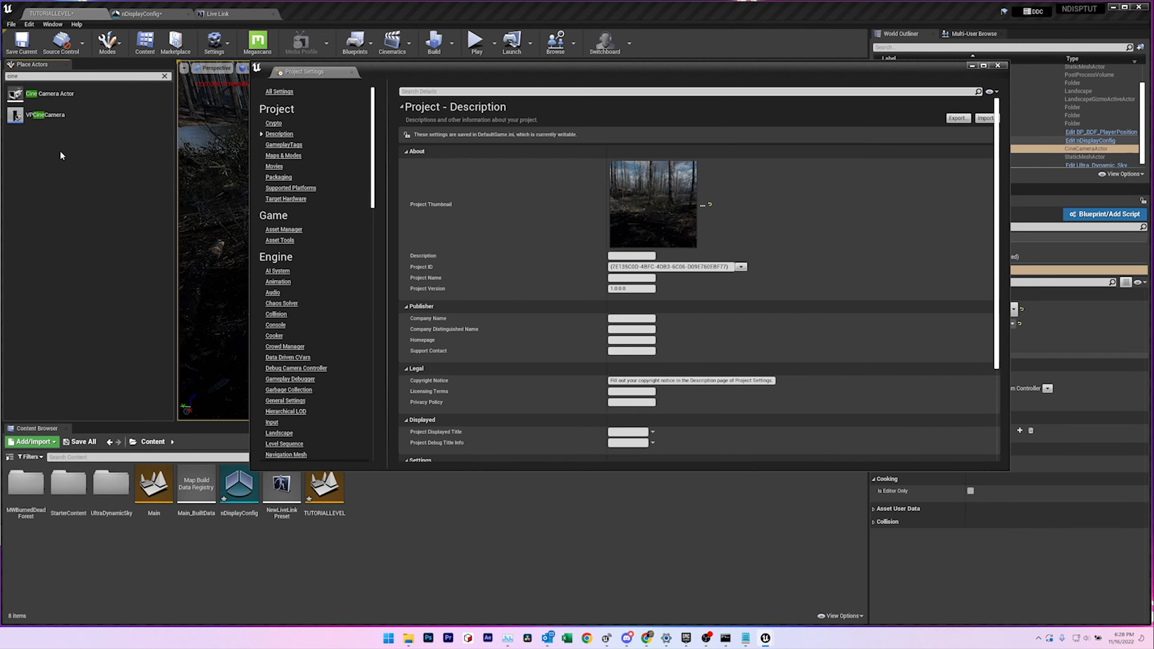
{"action": "left_click", "coordinate": [449, 93]}
{"action": "type", "text": "live link"}
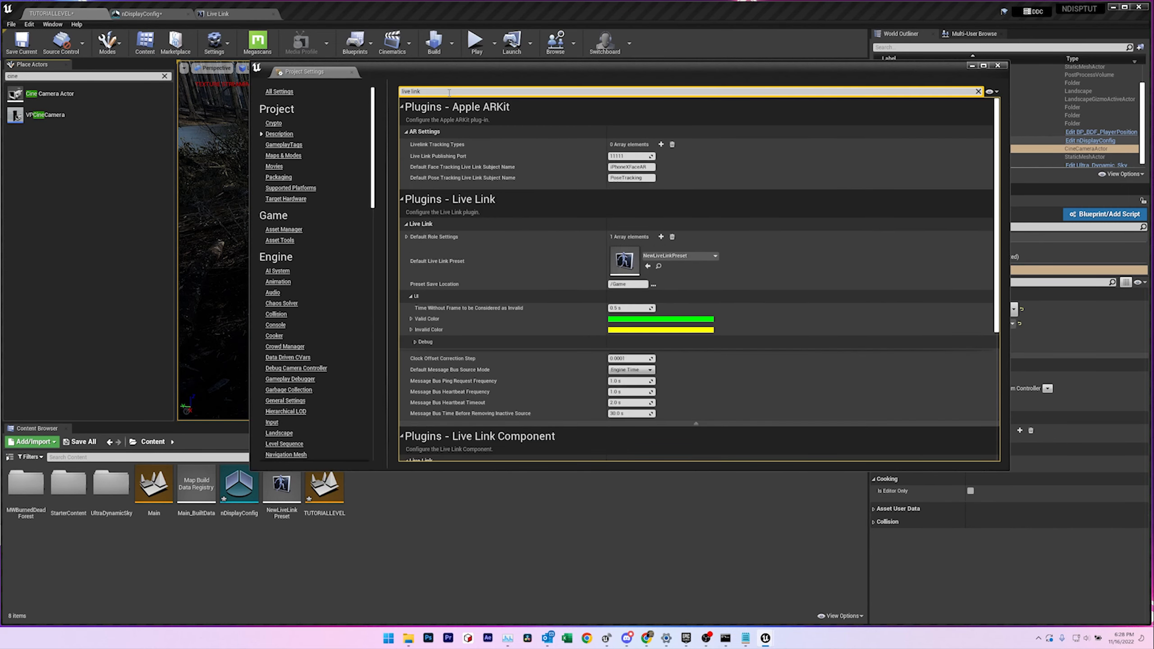